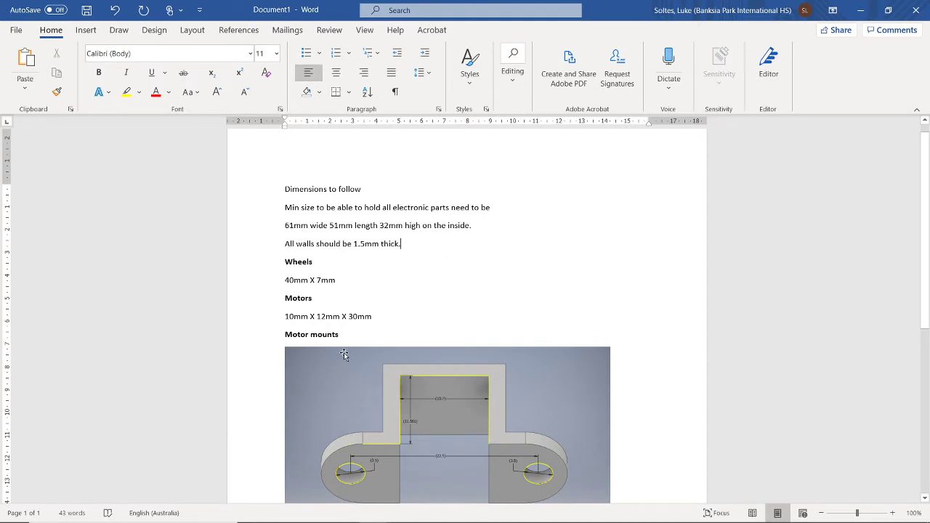
{"action": "left_click_drag", "start_coordinate": [337, 276], "coordinate": [290, 259]}
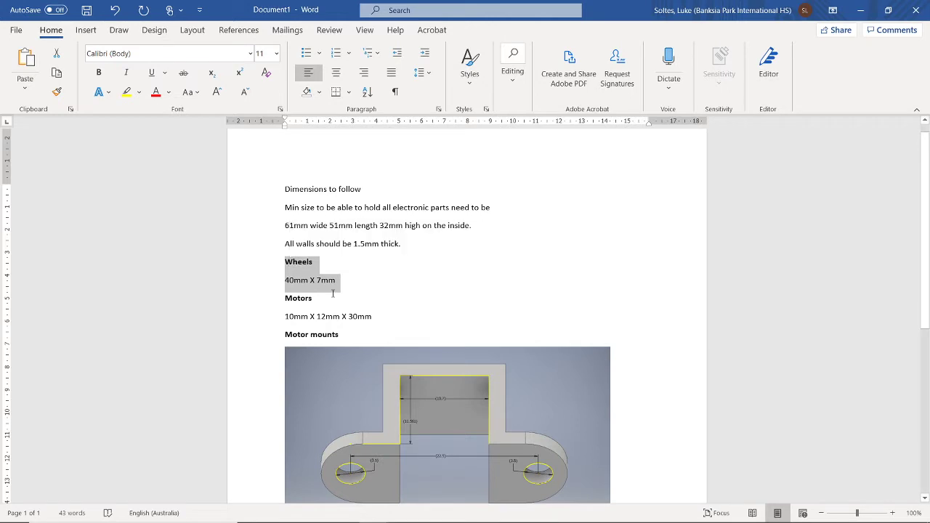
{"action": "left_click", "coordinate": [306, 282]}
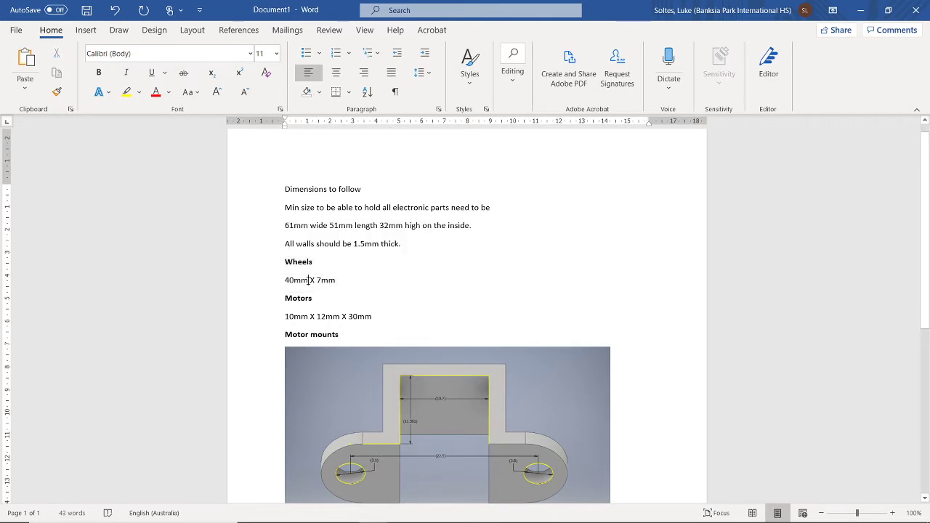
{"action": "double_click", "coordinate": [307, 281]}
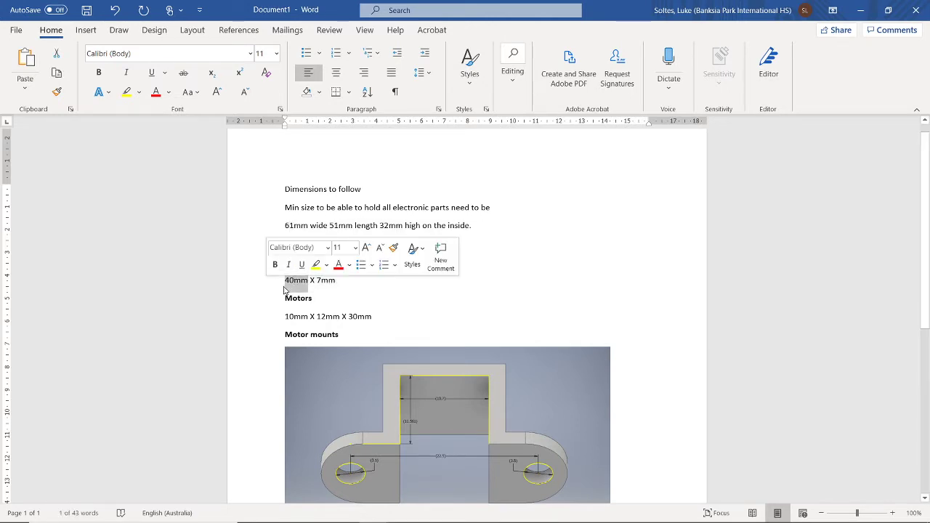
{"action": "key", "text": "Left"}
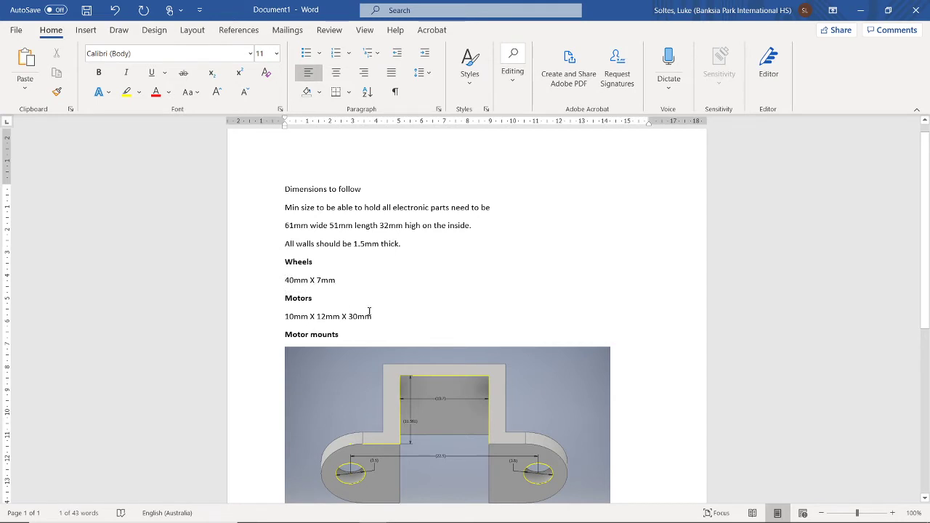
{"action": "left_click", "coordinate": [338, 337]}
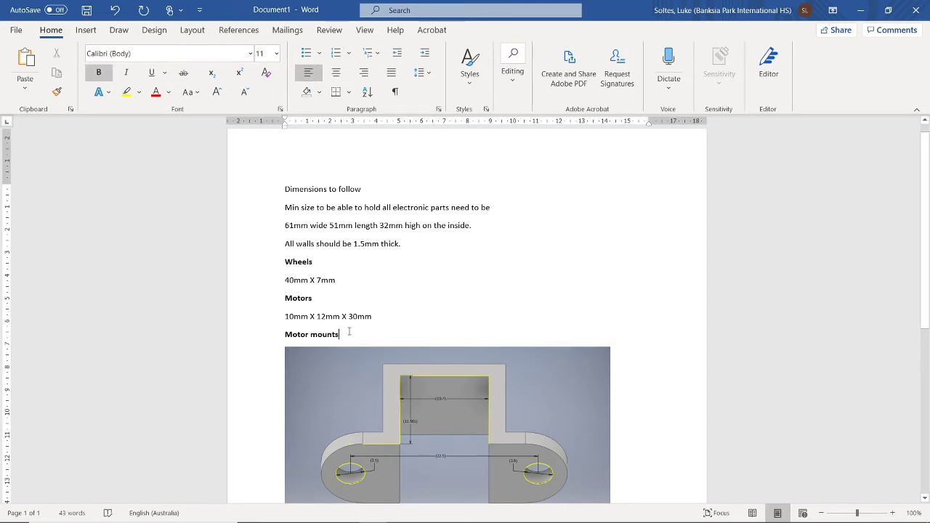
Step: Add a bold "Lid" heading on a new line below the wheel dimensions, followed by an empty line
{"action": "left_click", "coordinate": [341, 279]}
{"action": "key", "text": "Return"}
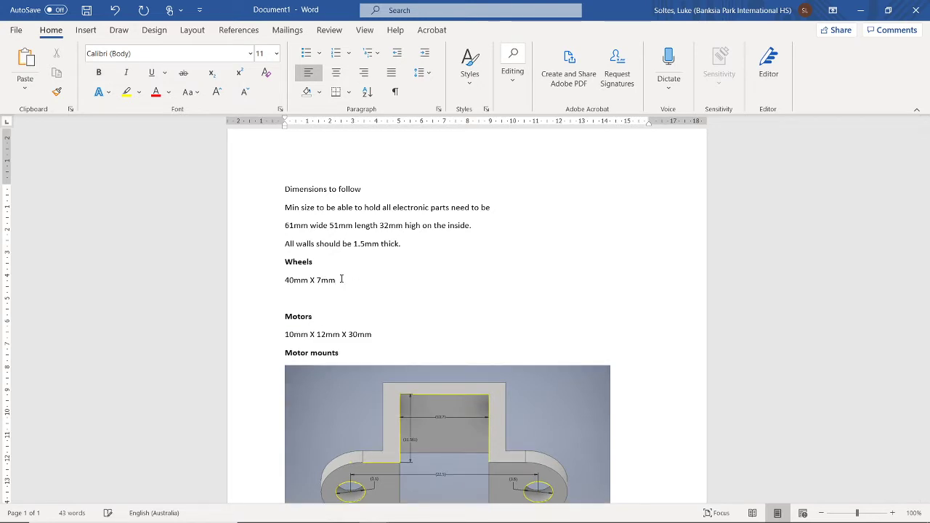
{"action": "key", "text": "ctrl+b"}
{"action": "type", "text": "lid"}
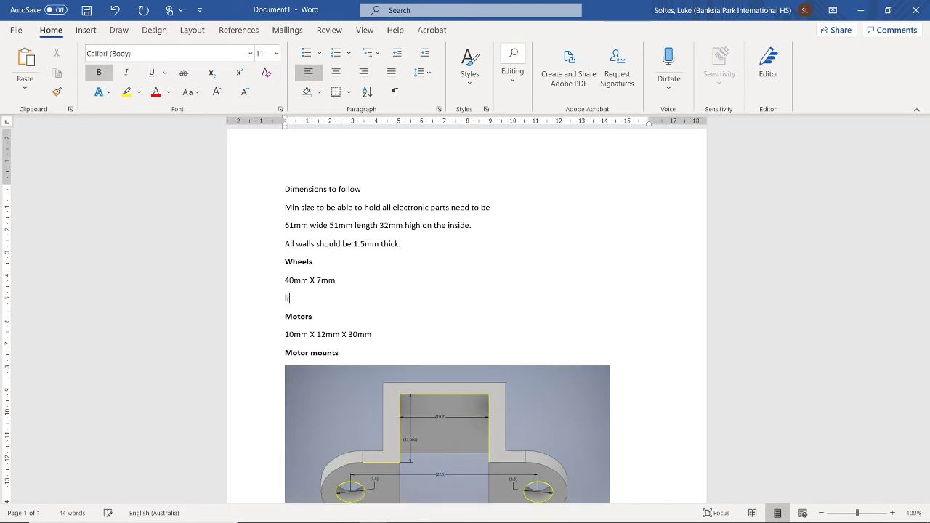
{"action": "key", "text": "BackSpace"}
{"action": "key", "text": "BackSpace"}
{"action": "type", "text": "id"}
{"action": "key", "text": "Return"}
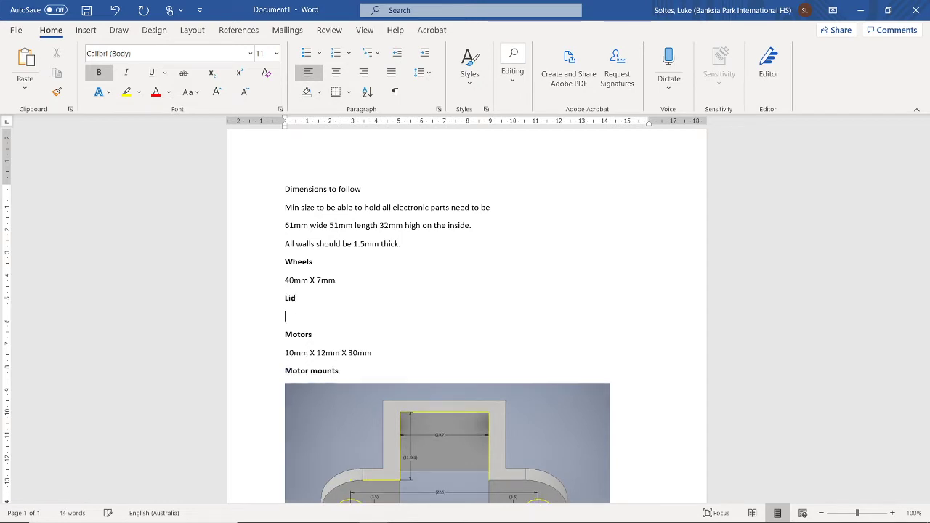
Step: Write "1.5mm thick" in regular, non-bold text beneath the Lid heading
{"action": "key", "text": "ctrl+b"}
{"action": "type", "text": "1."}
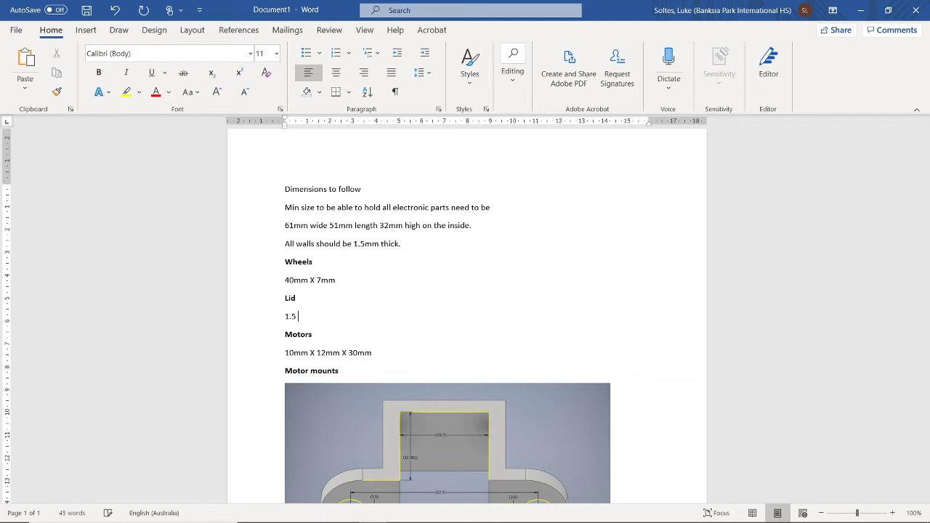
{"action": "type", "text": "5mm thick"}
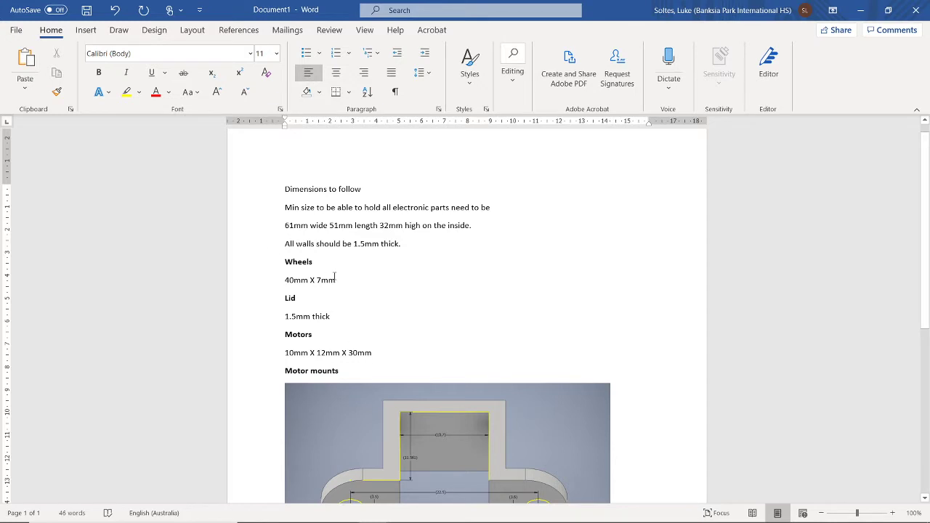
Step: Examine the minimum inside width, length and height, the wheel size and the wall thickness in the dimensions document
{"action": "key", "text": "alt+Tab"}
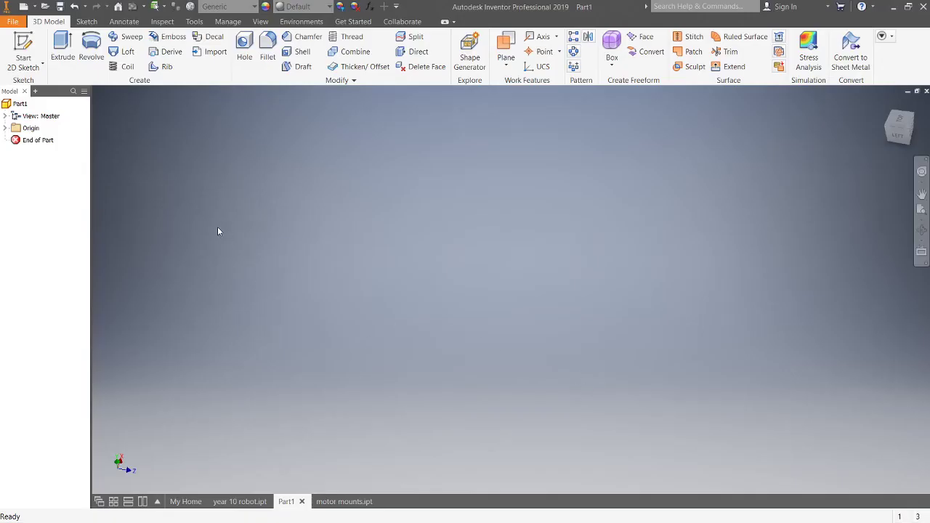
{"action": "key", "text": "alt+Tab"}
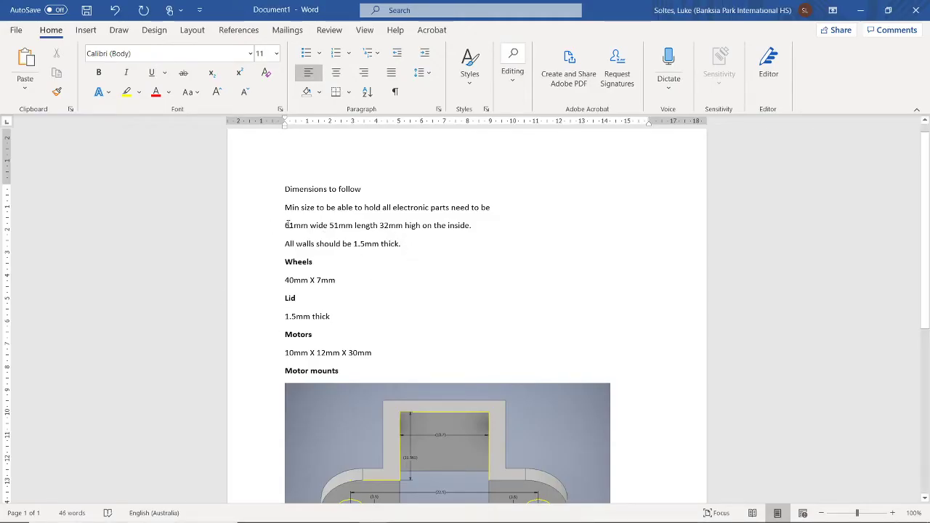
{"action": "left_click_drag", "start_coordinate": [286, 225], "coordinate": [469, 217]}
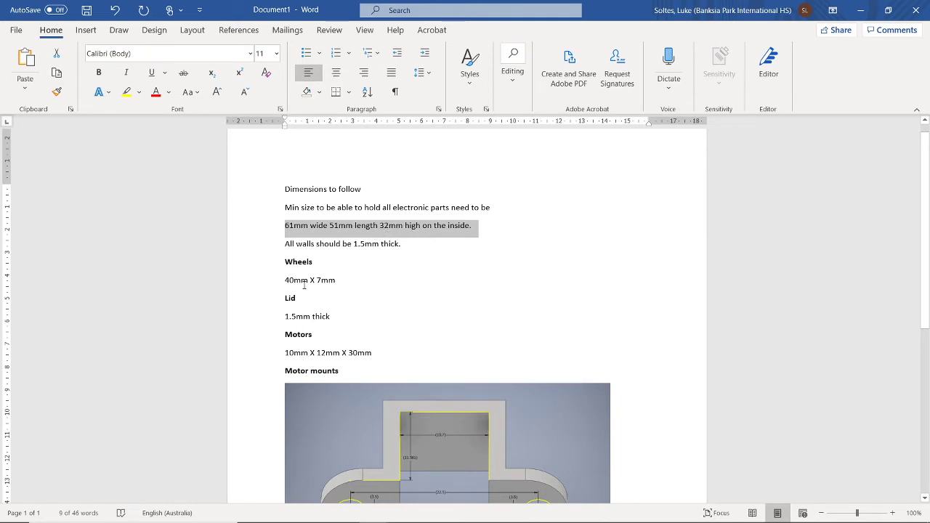
{"action": "left_click_drag", "start_coordinate": [284, 279], "coordinate": [308, 281]}
{"action": "left_click", "coordinate": [446, 201]}
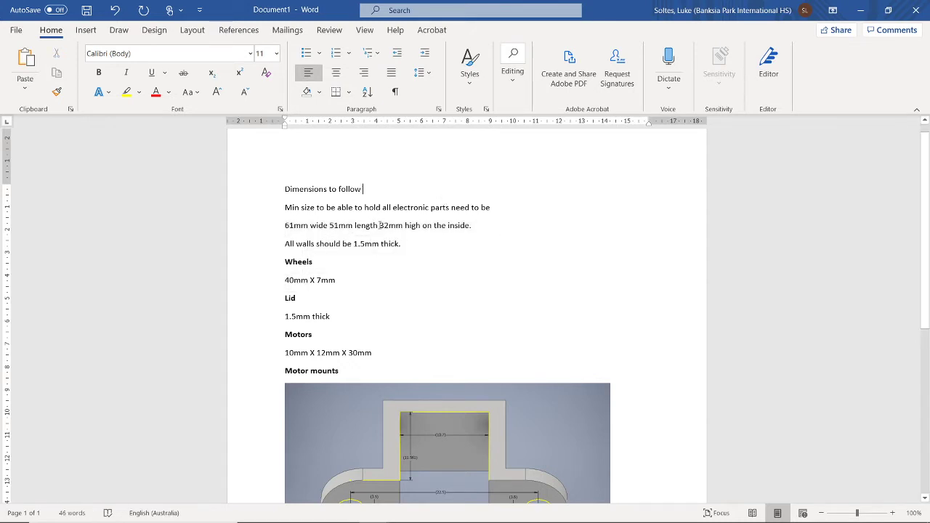
{"action": "left_click_drag", "start_coordinate": [379, 225], "coordinate": [284, 226]}
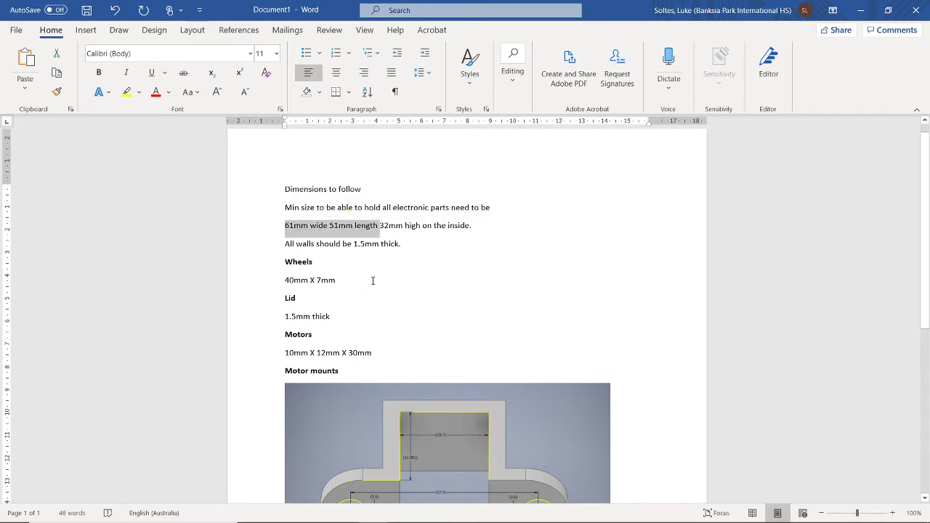
{"action": "left_click", "coordinate": [403, 226]}
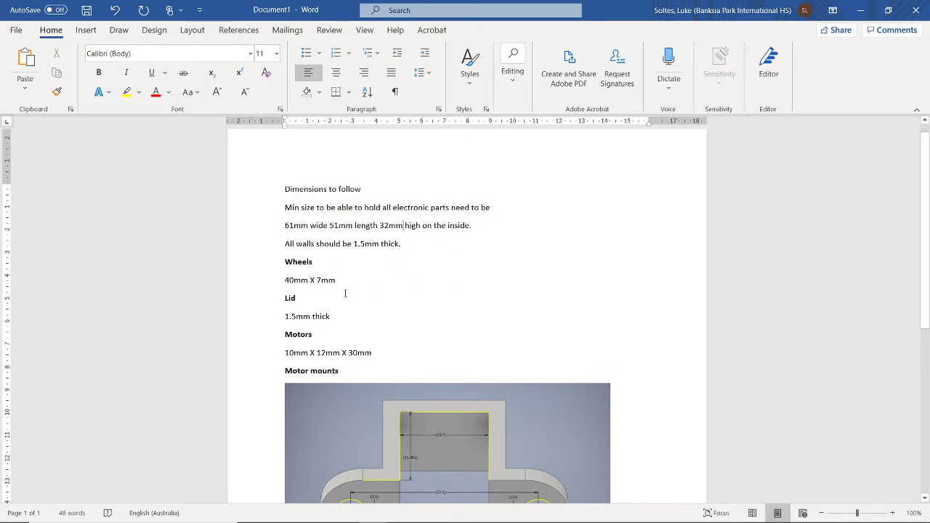
{"action": "left_click_drag", "start_coordinate": [379, 226], "coordinate": [401, 226]}
{"action": "left_click", "coordinate": [435, 226]}
{"action": "left_click_drag", "start_coordinate": [472, 226], "coordinate": [290, 236]}
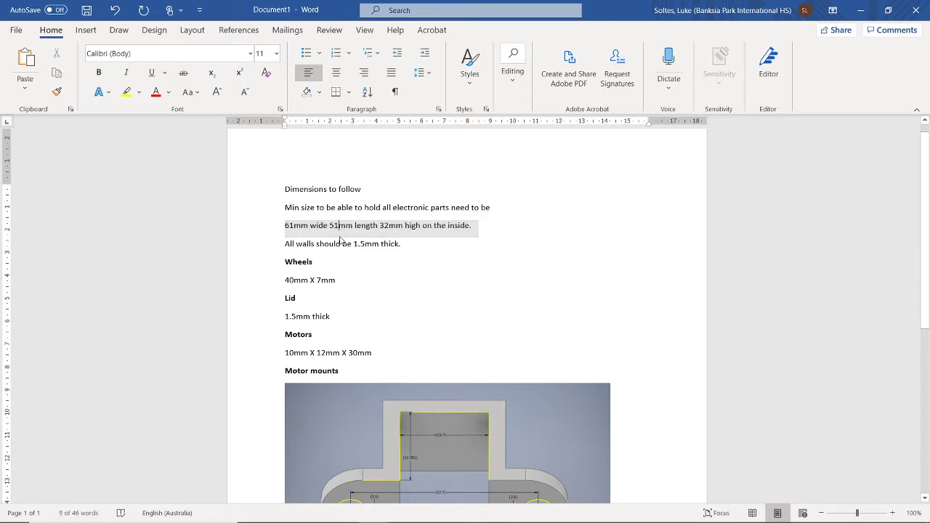
{"action": "left_click", "coordinate": [281, 226]}
{"action": "key", "text": "alt+Tab"}
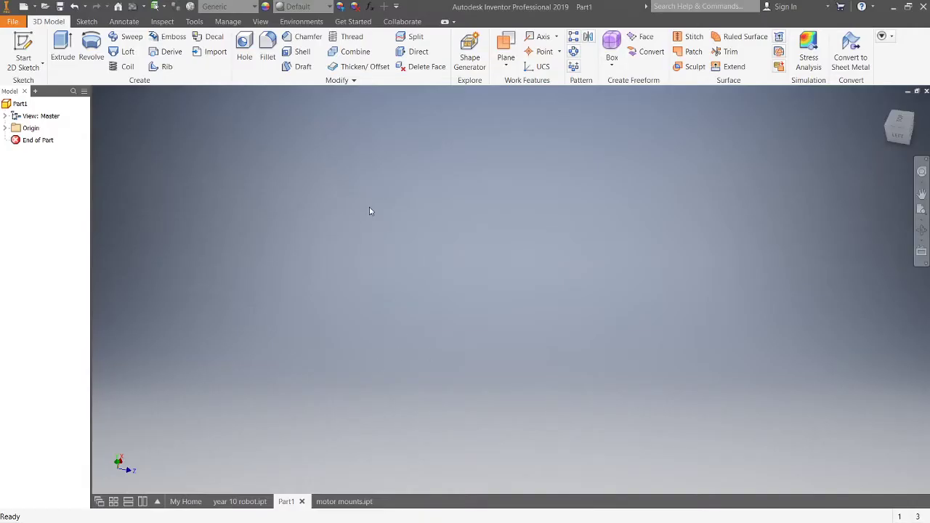
{"action": "key", "text": "alt+Tab"}
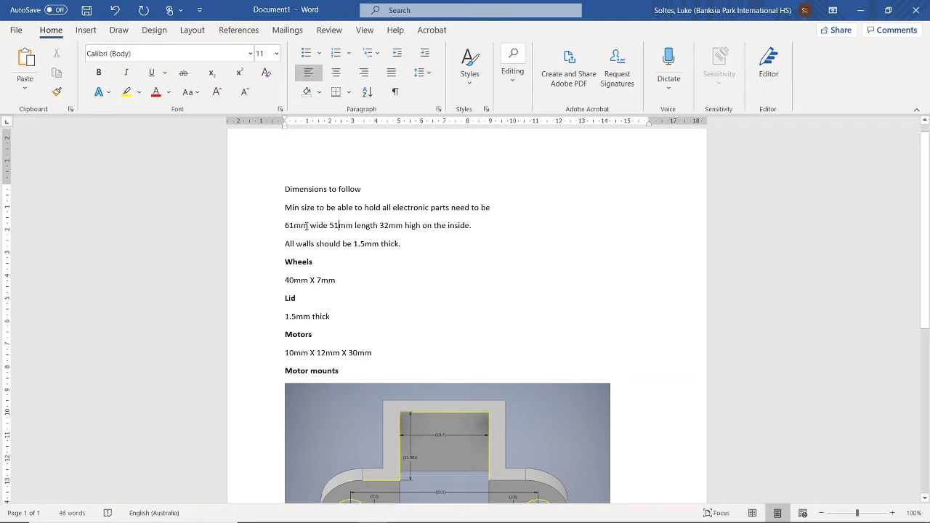
{"action": "left_click_drag", "start_coordinate": [308, 226], "coordinate": [269, 224]}
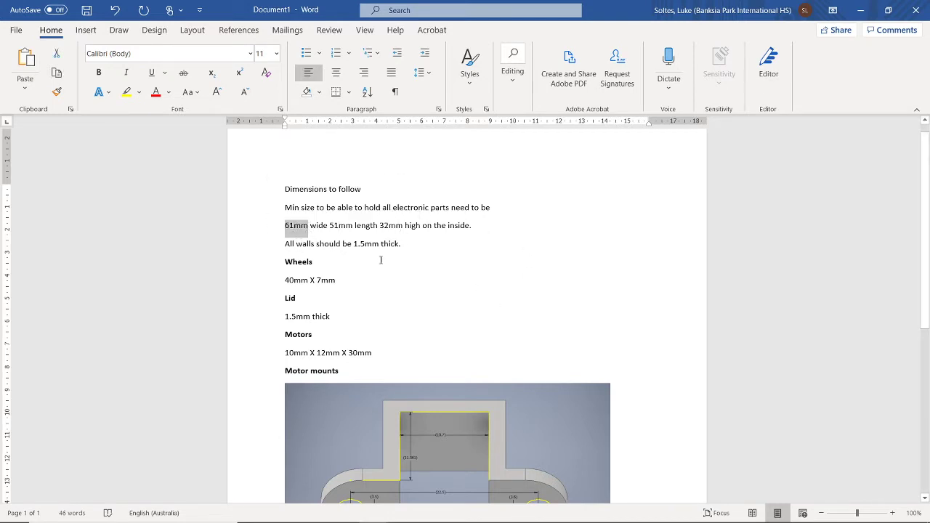
{"action": "left_click_drag", "start_coordinate": [398, 245], "coordinate": [337, 246]}
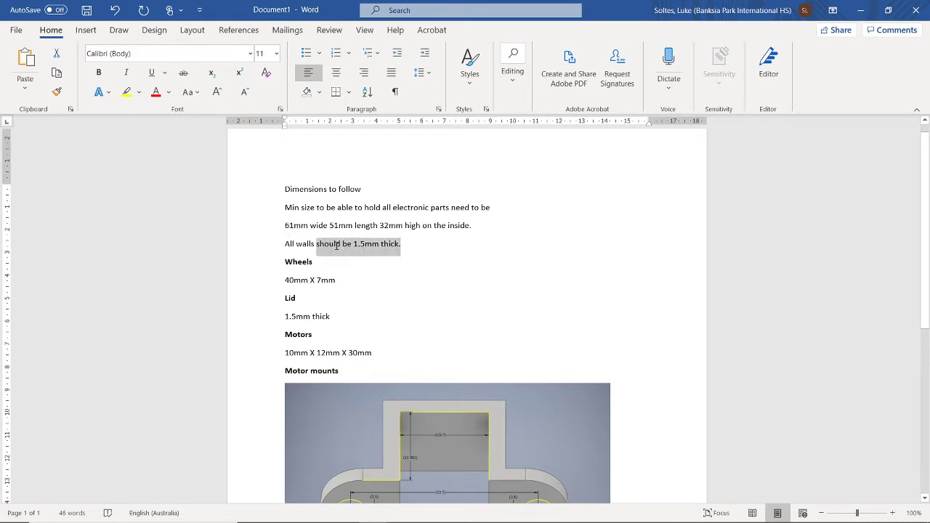
{"action": "left_click", "coordinate": [355, 247]}
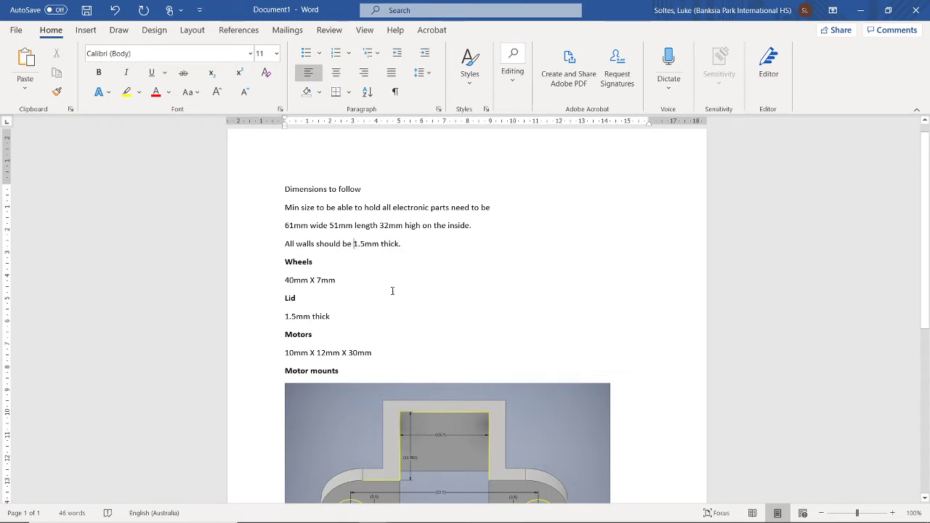
{"action": "key", "text": "alt+Tab"}
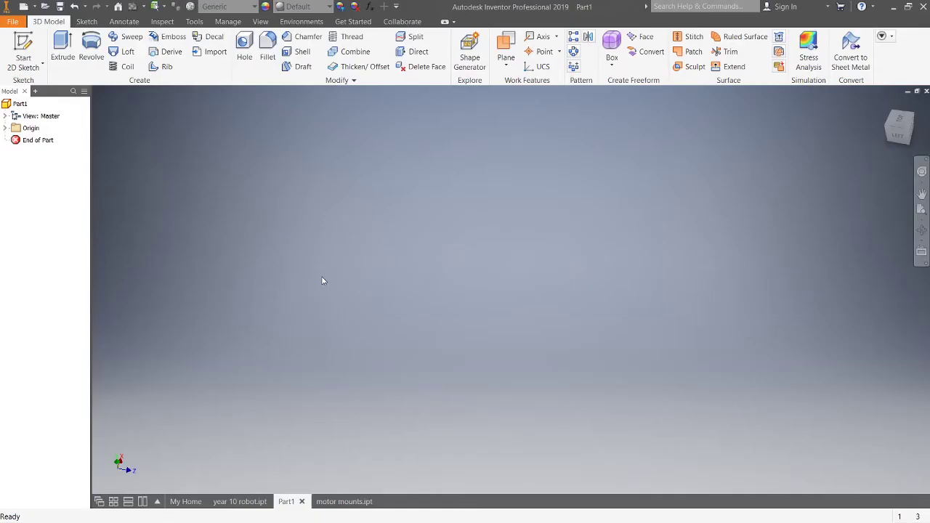
{"action": "key", "text": "alt+Tab"}
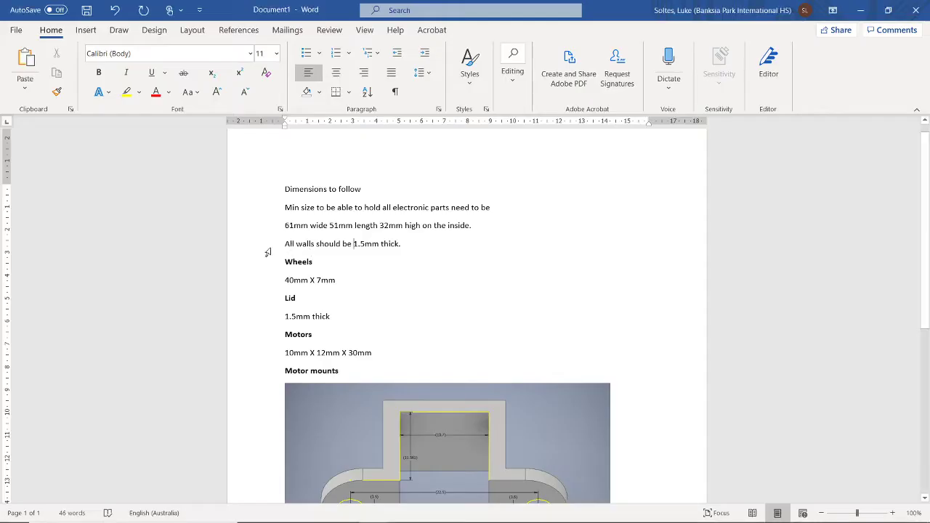
Step: Switch to Inventor and start a 2D sketch on the XZ plane of Part1
{"action": "key", "text": "alt+Tab"}
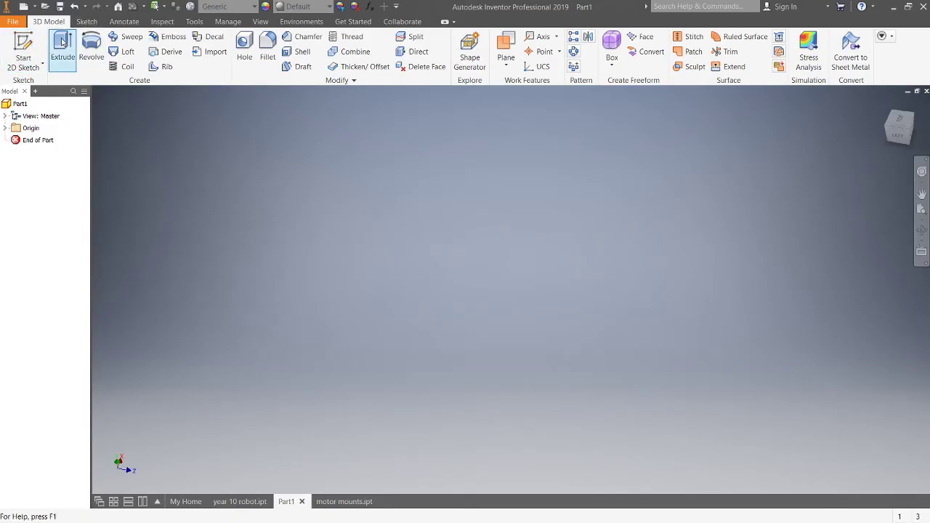
{"action": "left_click", "coordinate": [36, 42]}
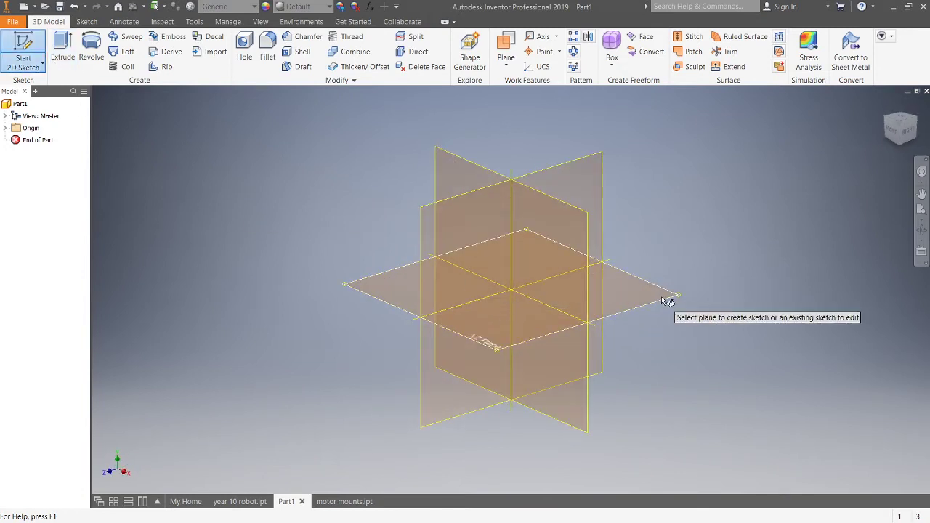
{"action": "left_click", "coordinate": [636, 300]}
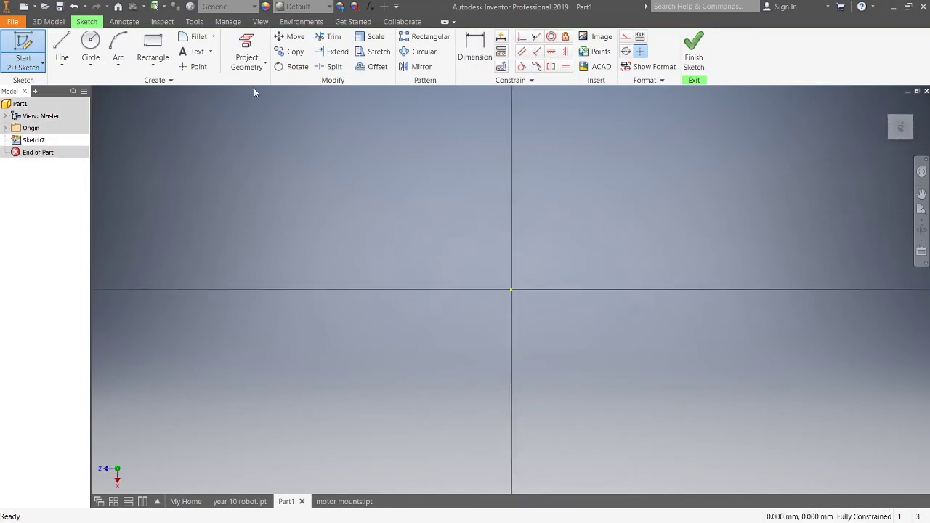
Step: Start a rectangle at the sketch origin and, after checking the inside width in the Word document, set its vertical side to 64 mm
{"action": "left_click", "coordinate": [154, 45]}
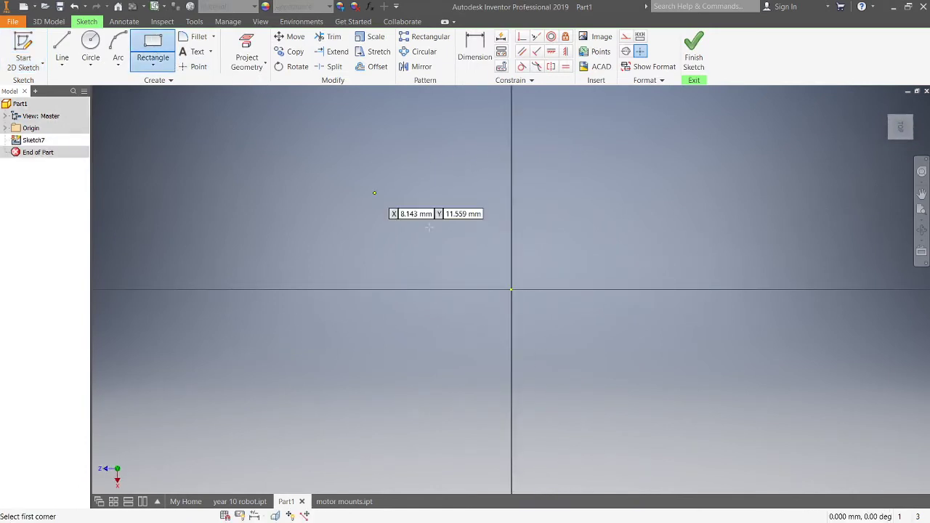
{"action": "left_click", "coordinate": [510, 289]}
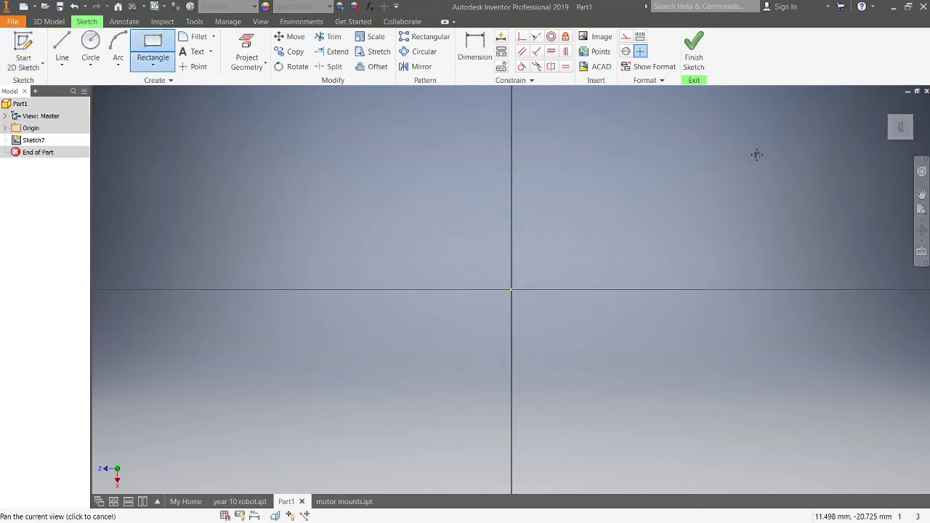
{"action": "middle_click_drag", "start_coordinate": [755, 152], "coordinate": [527, 293]}
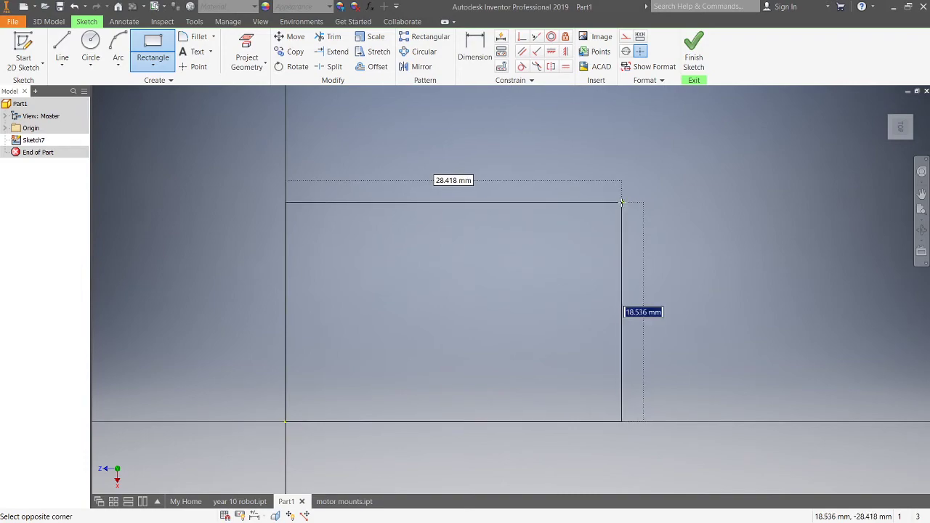
{"action": "key", "text": "alt+Tab"}
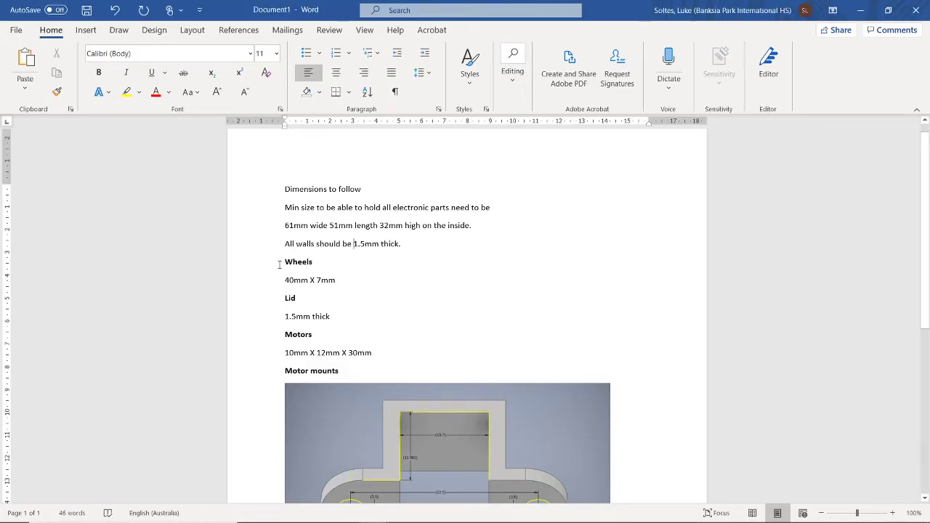
{"action": "left_click_drag", "start_coordinate": [284, 226], "coordinate": [328, 226]}
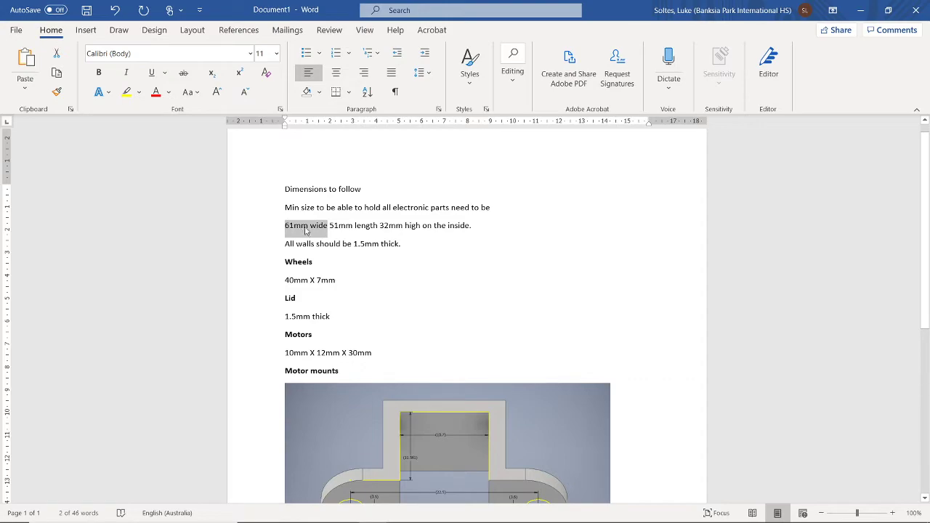
{"action": "key", "text": "alt+Tab"}
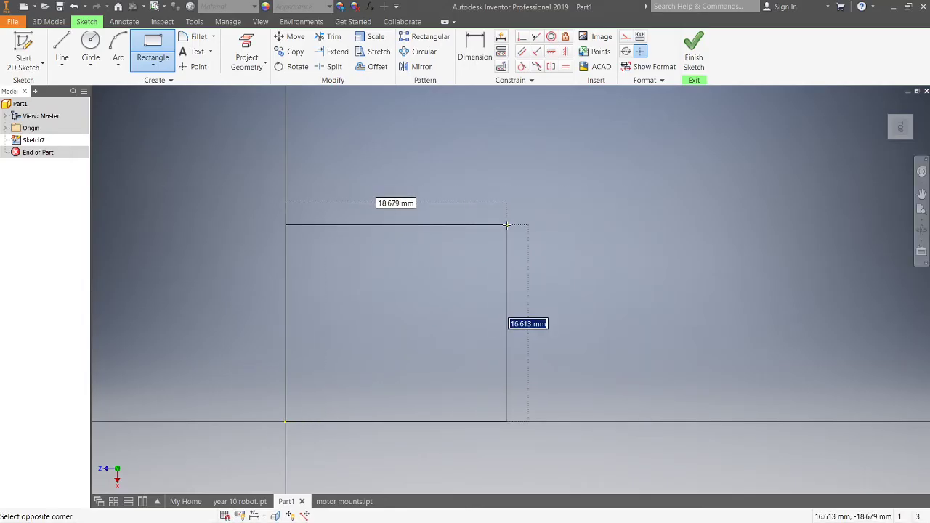
{"action": "type", "text": "64"}
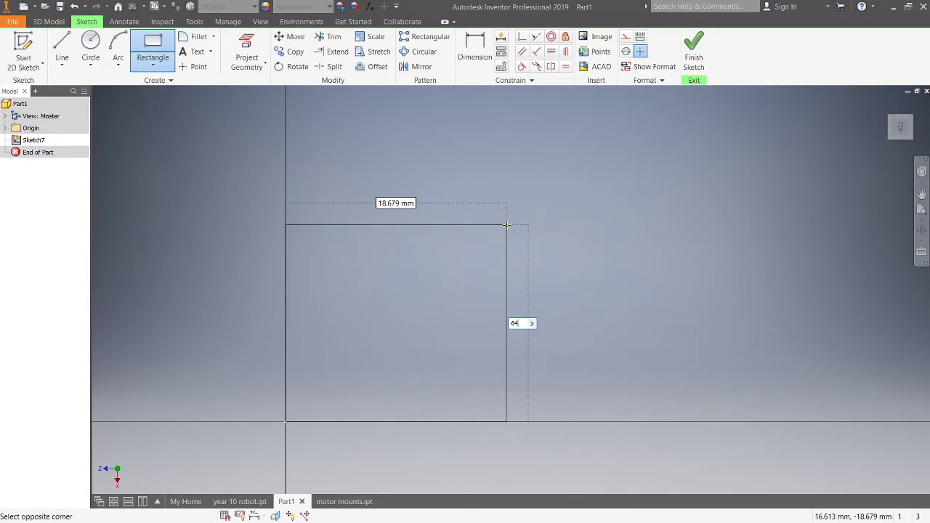
{"action": "key", "text": "Tab"}
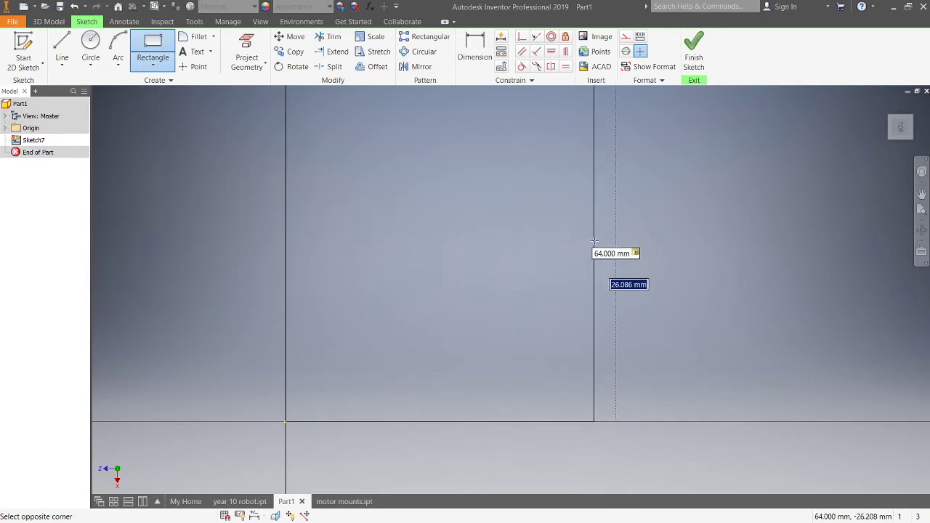
Step: Check the inside length in the Word document and complete the rectangle in Inventor with a horizontal side of 54 mm
{"action": "key", "text": "alt+Tab"}
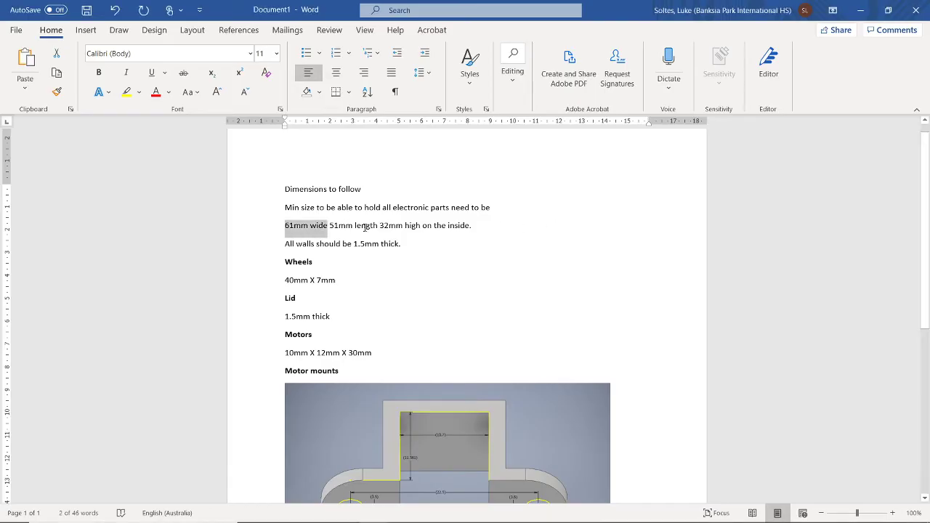
{"action": "key", "text": "alt+Tab"}
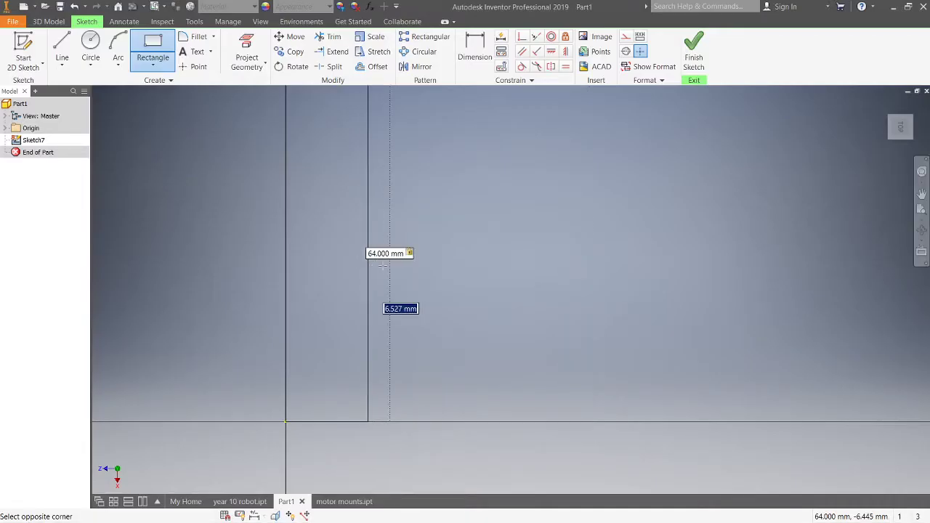
{"action": "type", "text": "5"}
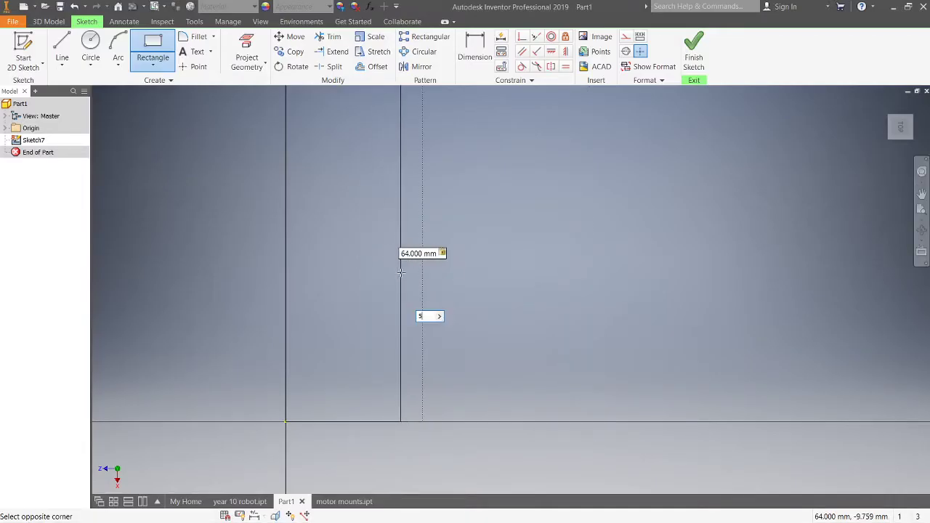
{"action": "type", "text": "4"}
{"action": "key", "text": "Return"}
{"action": "scroll", "coordinate": [552, 269], "scroll_direction": "down", "scroll_amount": 4}
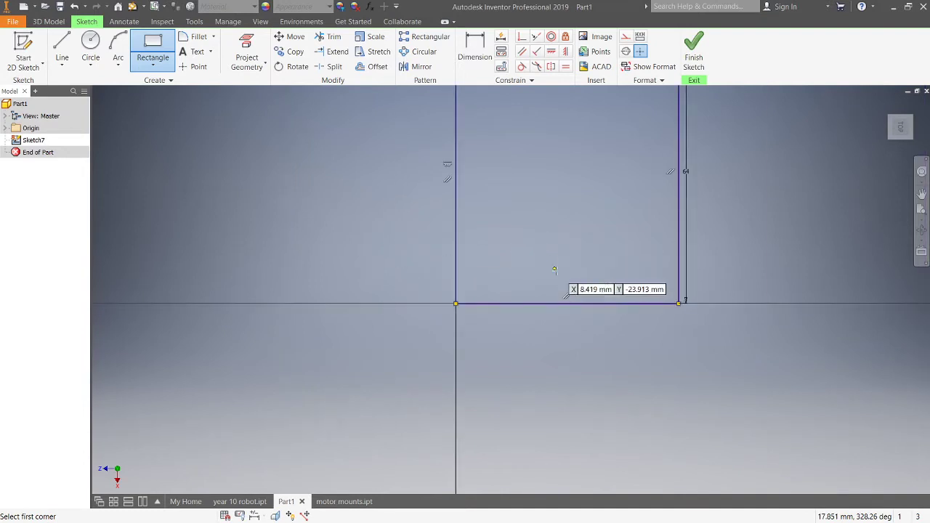
{"action": "middle_click_drag", "start_coordinate": [594, 213], "coordinate": [461, 326]}
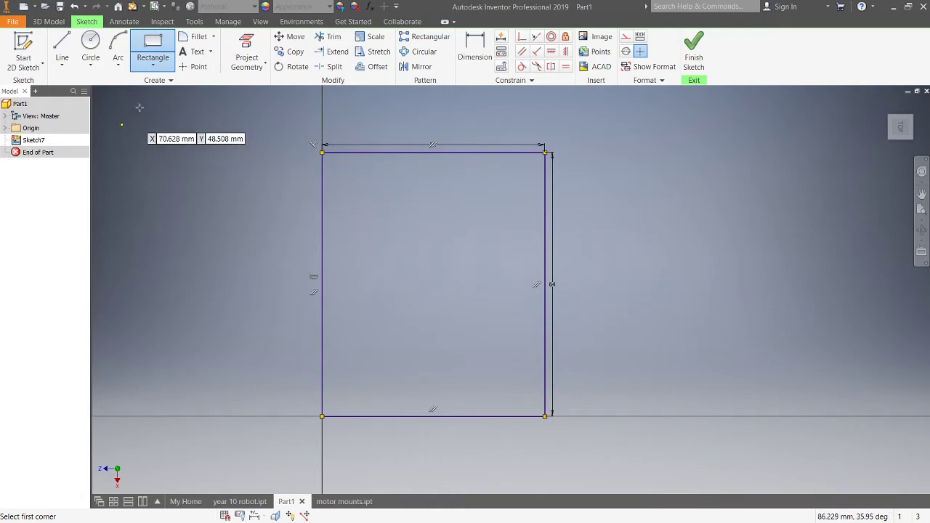
Step: Check the required height in the Word document and extrude the rectangle upward 30 mm as a solid in Inventor
{"action": "left_click", "coordinate": [48, 21]}
{"action": "left_click", "coordinate": [63, 50]}
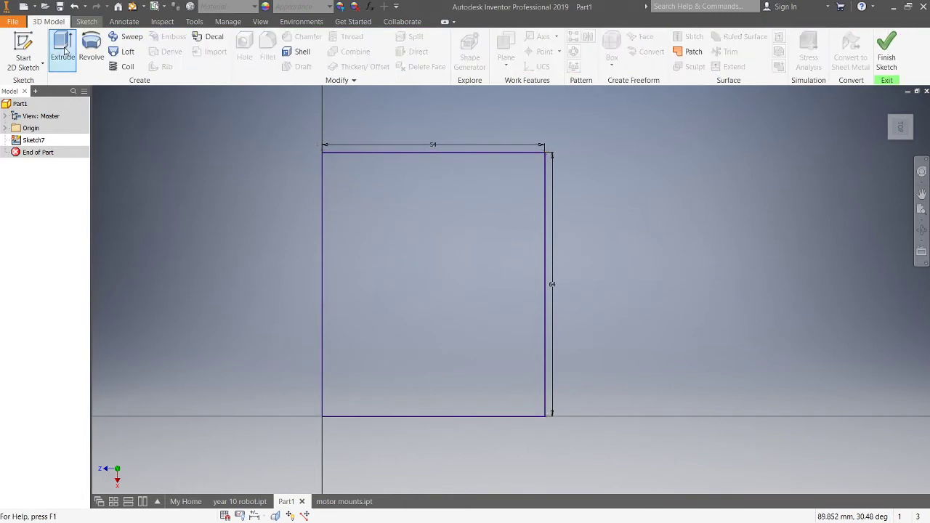
{"action": "middle_click_drag", "start_coordinate": [573, 183], "coordinate": [365, 269]}
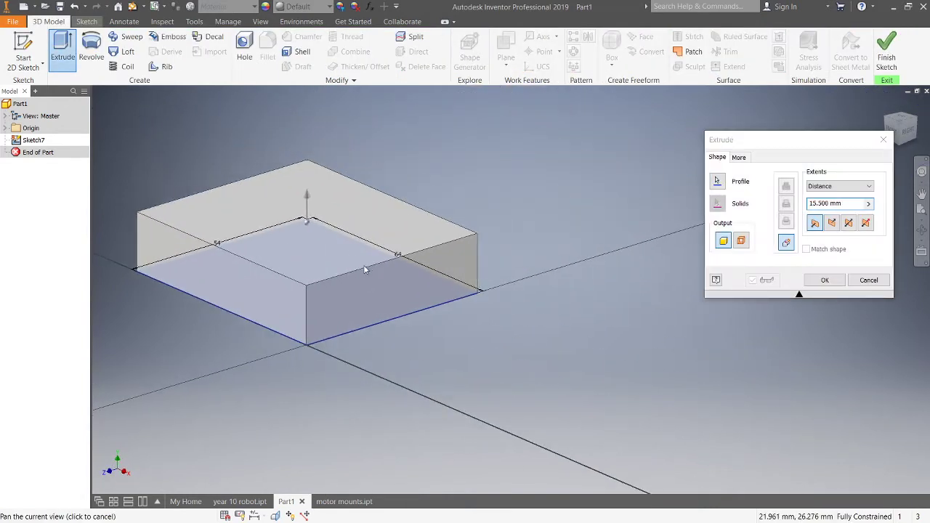
{"action": "left_click_drag", "start_coordinate": [307, 198], "coordinate": [526, 205]}
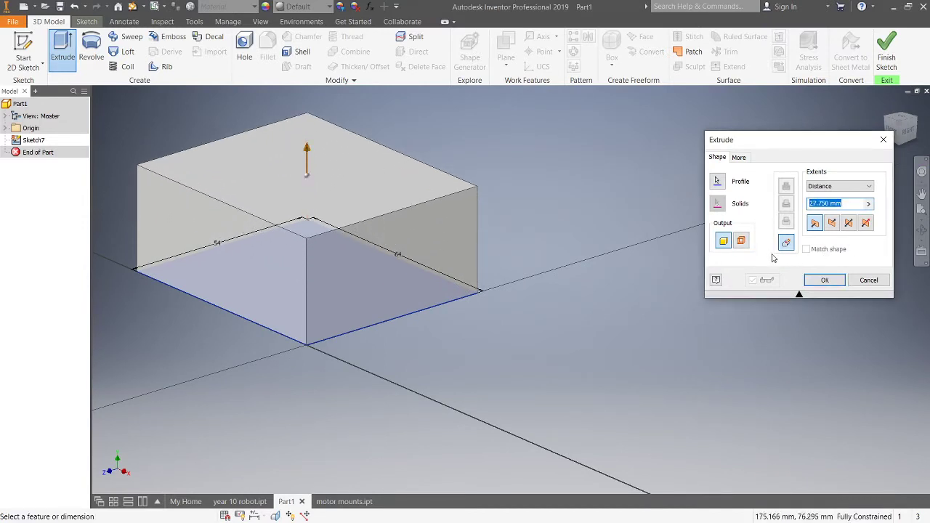
{"action": "key", "text": "alt+Tab"}
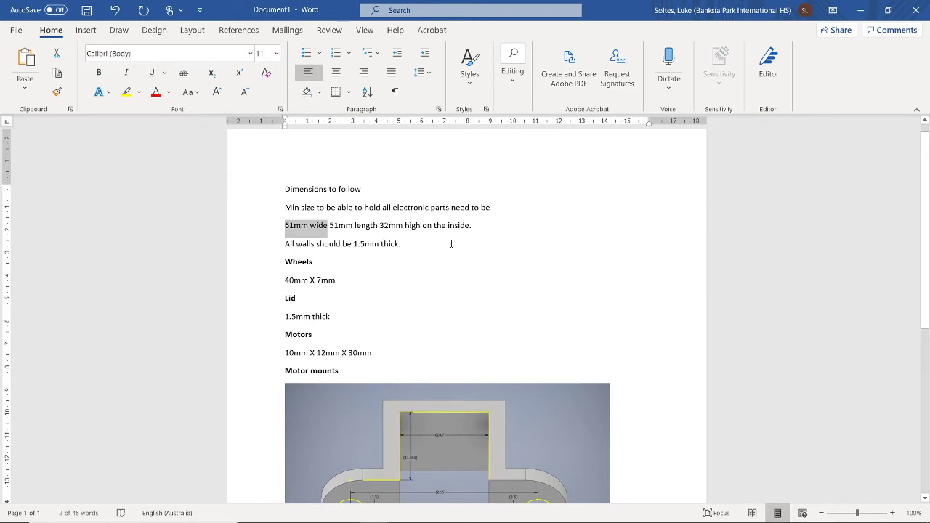
{"action": "key", "text": "alt+Tab"}
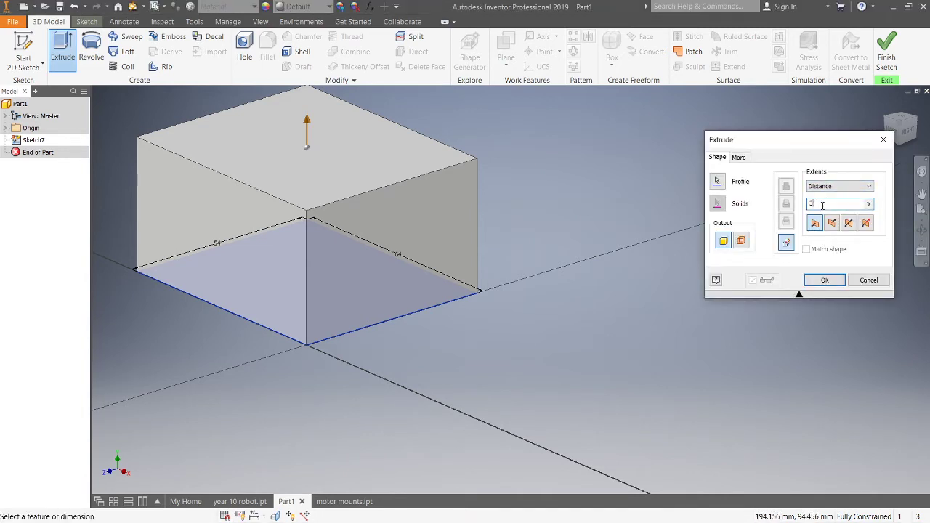
{"action": "key", "text": "BackSpace"}
{"action": "type", "text": "0"}
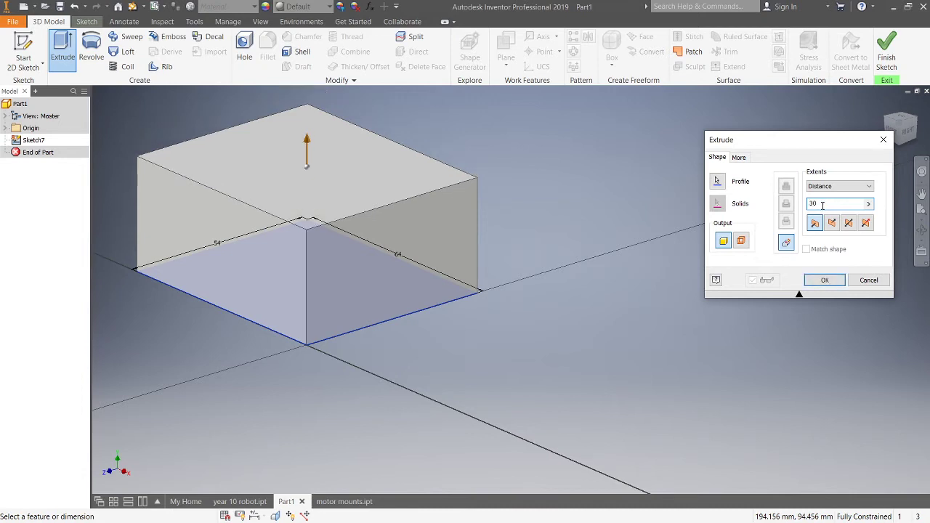
{"action": "left_click", "coordinate": [824, 280]}
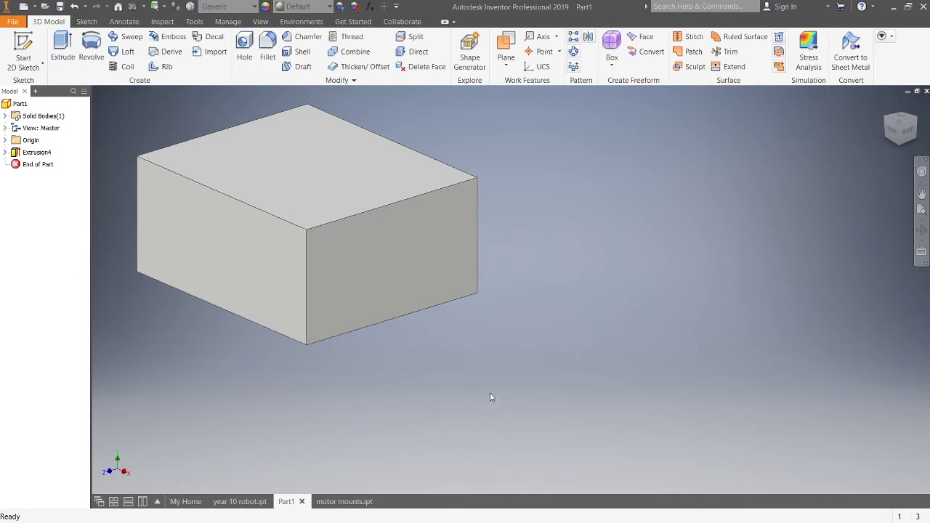
Step: Start a new 2D sketch on the block's 54 mm by 30 mm side face
{"action": "mouse_move", "coordinate": [491, 397]}
{"action": "middle_mouse_down", "text": "shift"}
{"action": "mouse_move", "coordinate": [421, 303]}
{"action": "mouse_move", "coordinate": [523, 235]}
{"action": "mouse_move", "coordinate": [565, 302]}
{"action": "mouse_move", "coordinate": [595, 303]}
{"action": "mouse_move", "coordinate": [517, 190]}
{"action": "middle_mouse_up", "text": "shift"}
{"action": "key", "text": "s"}
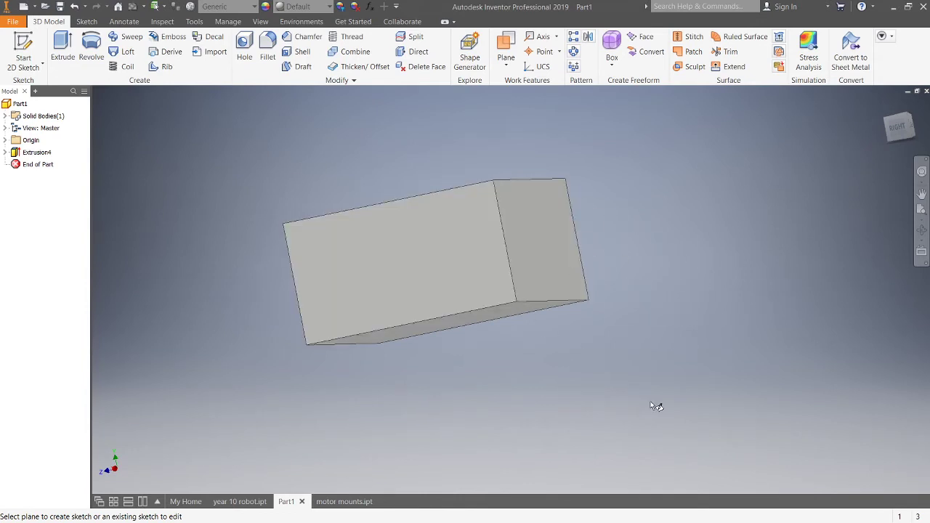
{"action": "right_click", "coordinate": [466, 249]}
{"action": "left_click", "coordinate": [471, 277]}
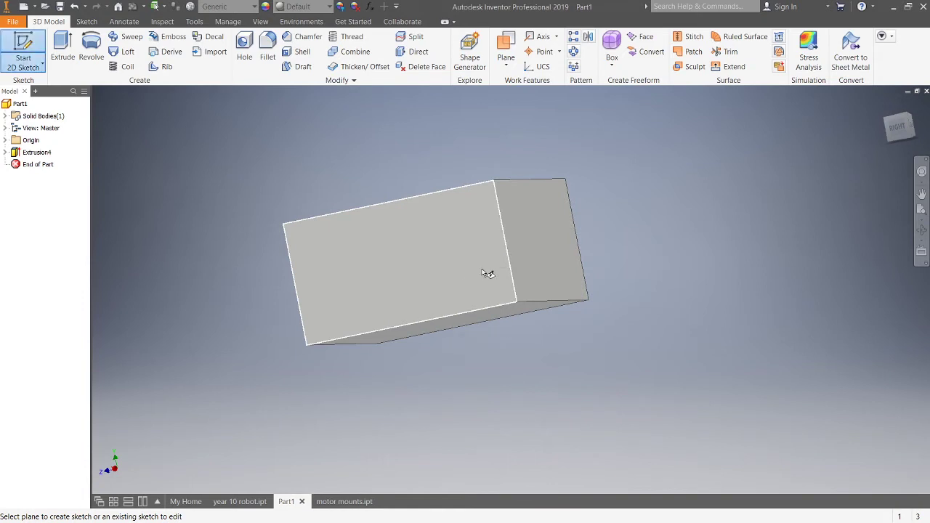
{"action": "left_click", "coordinate": [469, 251]}
{"action": "middle_click_drag", "start_coordinate": [577, 244], "coordinate": [357, 268]}
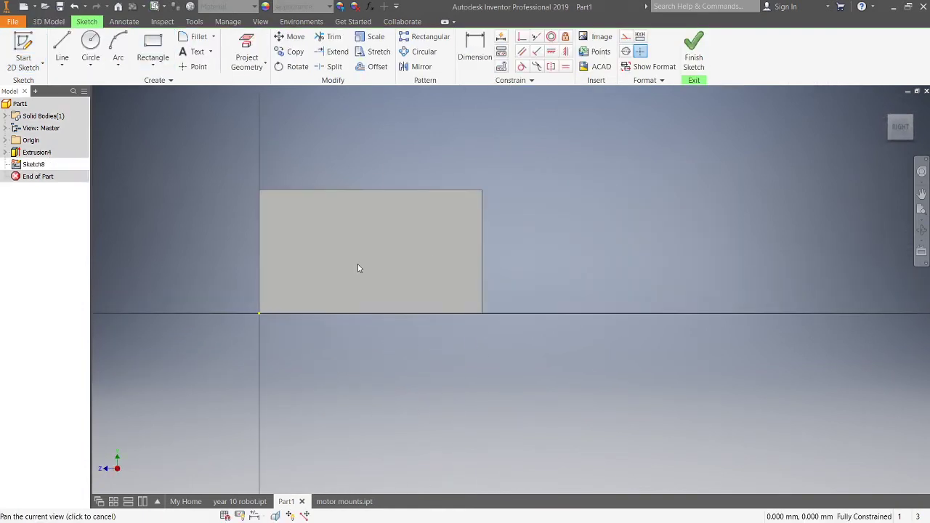
{"action": "middle_click_drag", "start_coordinate": [516, 216], "coordinate": [364, 282]}
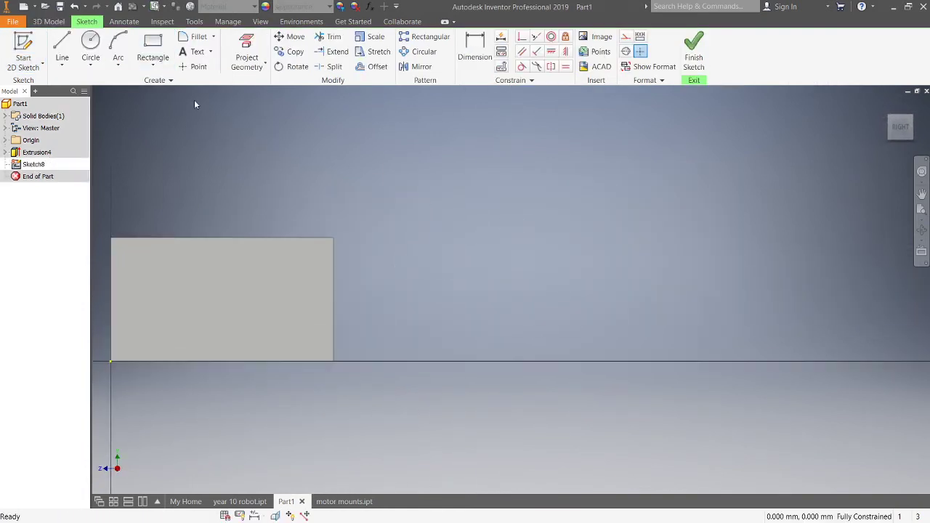
Step: Sketch a sloped line about 60 mm long from the face's upper corner farthest from the origin to base level, and a horizontal line back to the block
{"action": "left_click", "coordinate": [62, 47]}
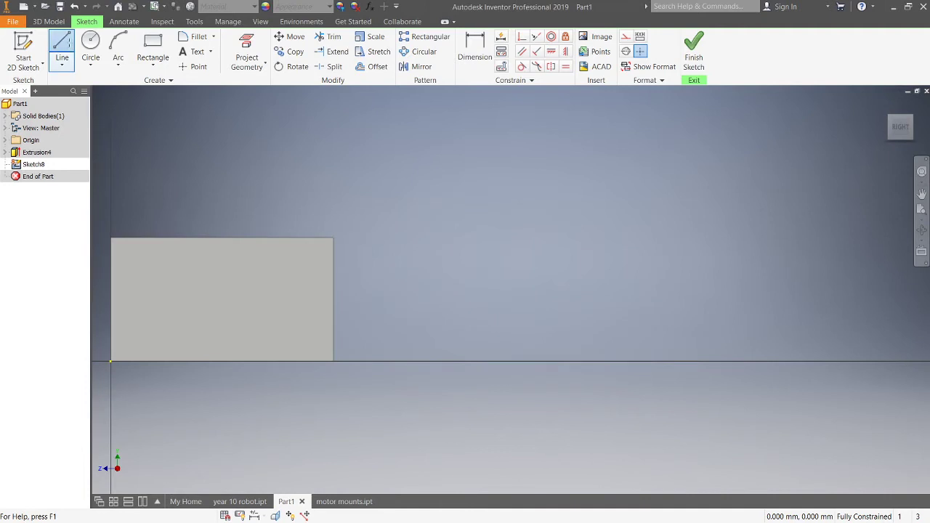
{"action": "left_click", "coordinate": [334, 238]}
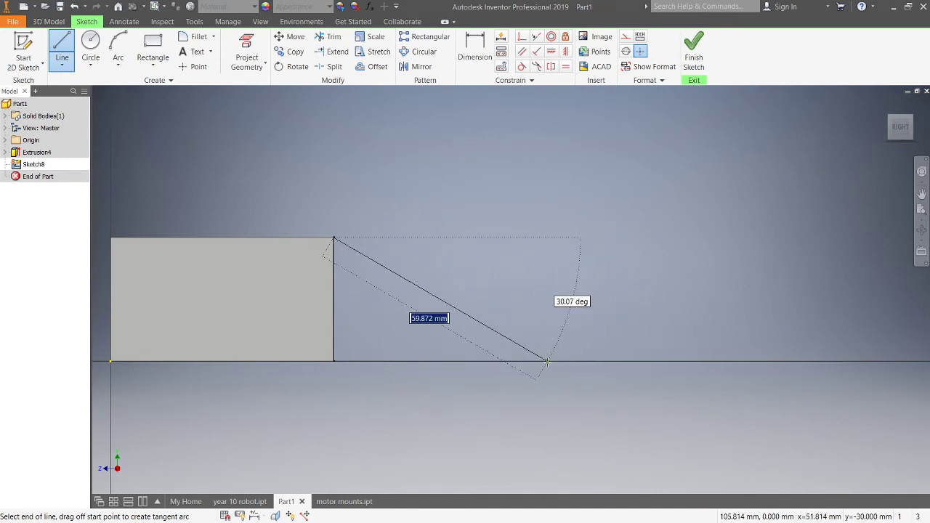
{"action": "left_click", "coordinate": [548, 361]}
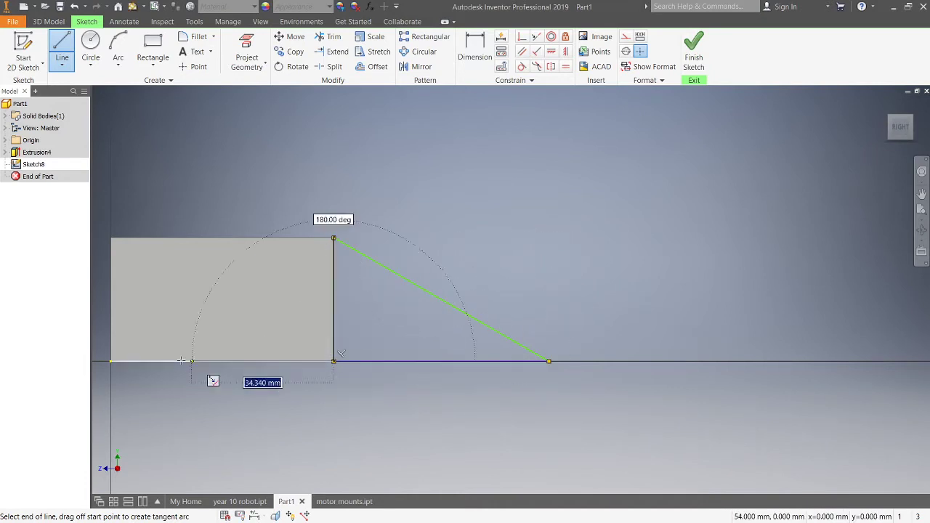
{"action": "left_click", "coordinate": [333, 361]}
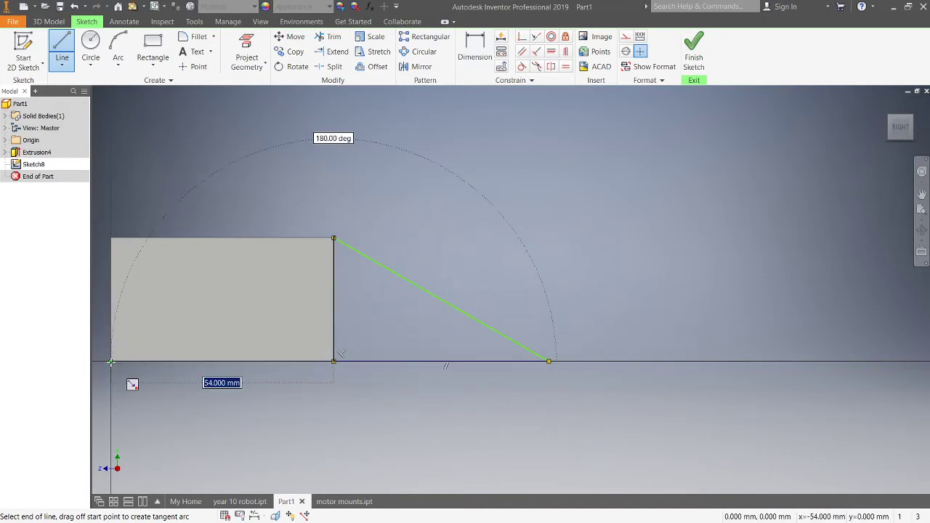
{"action": "right_click", "coordinate": [558, 290]}
{"action": "left_click", "coordinate": [602, 294]}
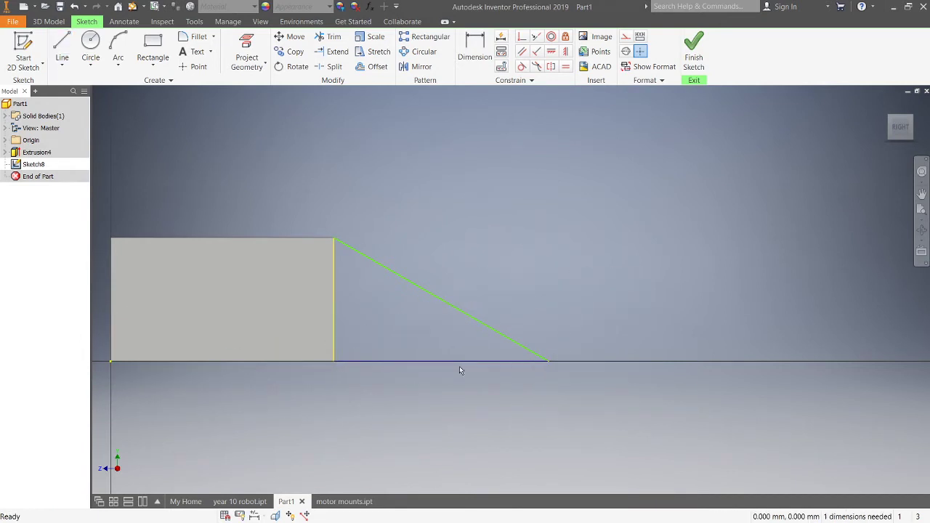
Step: Dimension the overall length from the block's far vertical edge to the wedge tip as 100 mm
{"action": "left_click", "coordinate": [473, 48]}
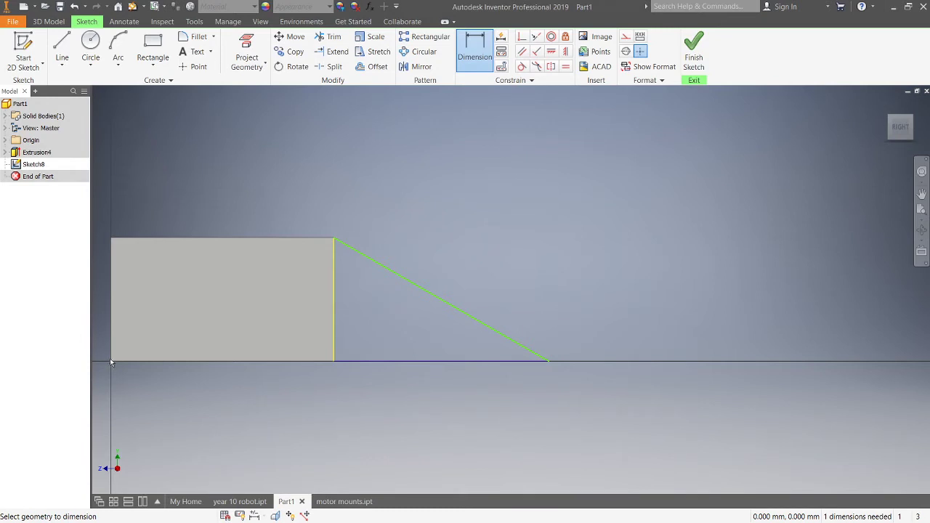
{"action": "left_click", "coordinate": [109, 357]}
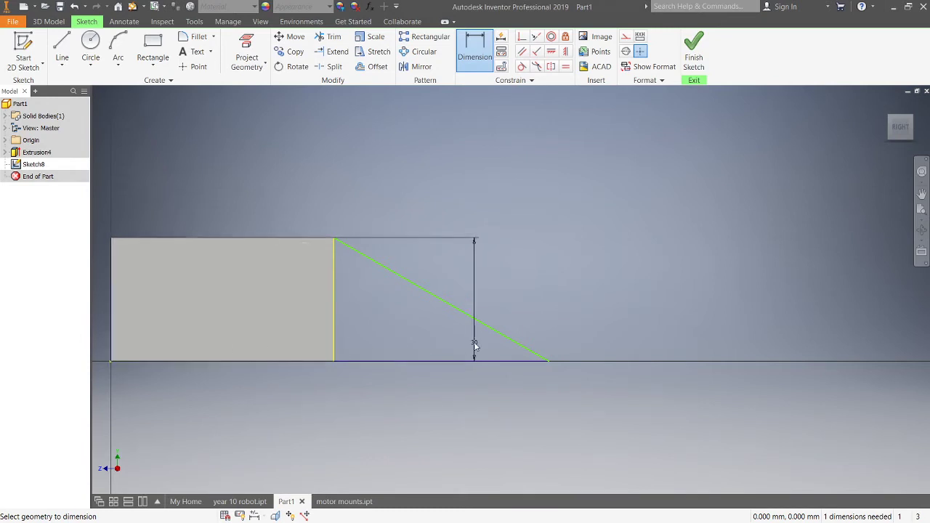
{"action": "left_click", "coordinate": [549, 362]}
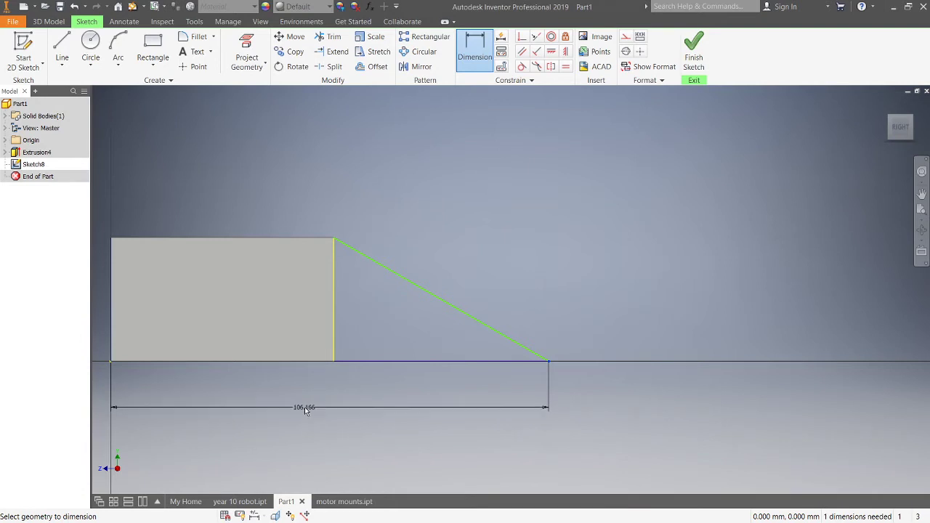
{"action": "left_click", "coordinate": [304, 401]}
{"action": "type", "text": "100"}
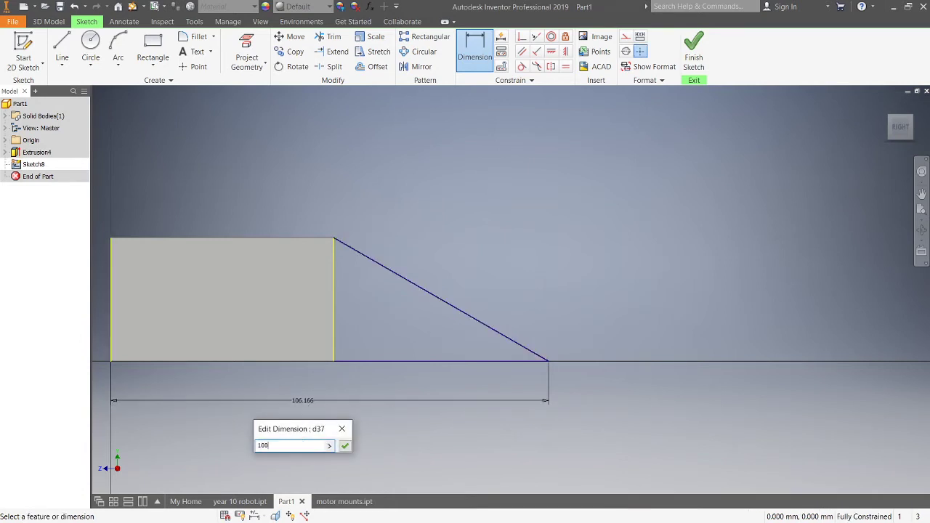
{"action": "key", "text": "Return"}
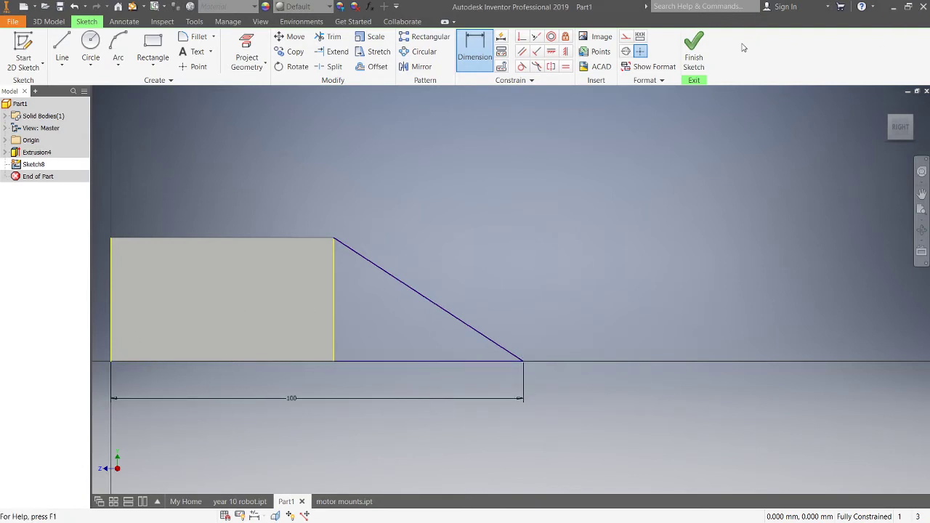
Step: Extrude the triangular wedge profile as a solid with the To extent, ending at the block's opposite side face
{"action": "left_click", "coordinate": [61, 22]}
{"action": "left_click", "coordinate": [63, 45]}
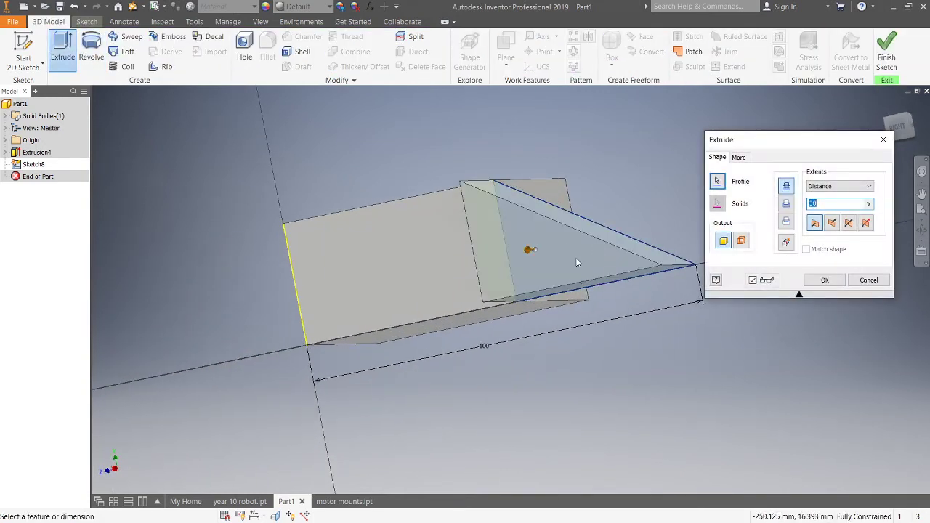
{"action": "middle_click_drag", "start_coordinate": [571, 261], "coordinate": [436, 313], "text": "shift"}
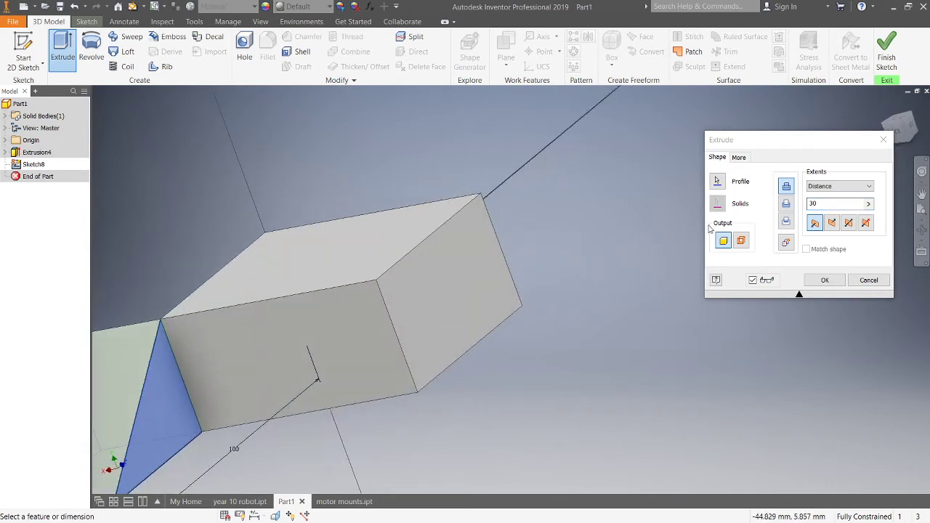
{"action": "left_click", "coordinate": [835, 186]}
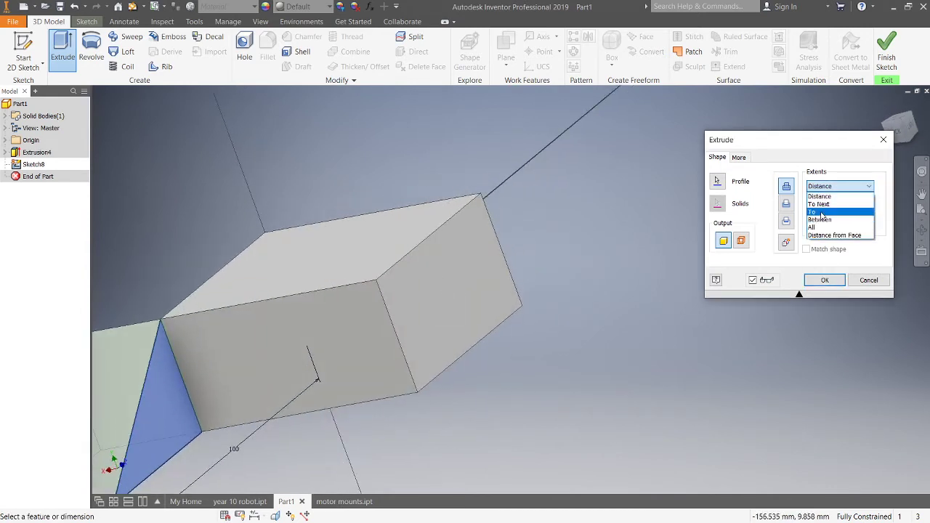
{"action": "left_click", "coordinate": [813, 211]}
{"action": "left_click", "coordinate": [434, 308]}
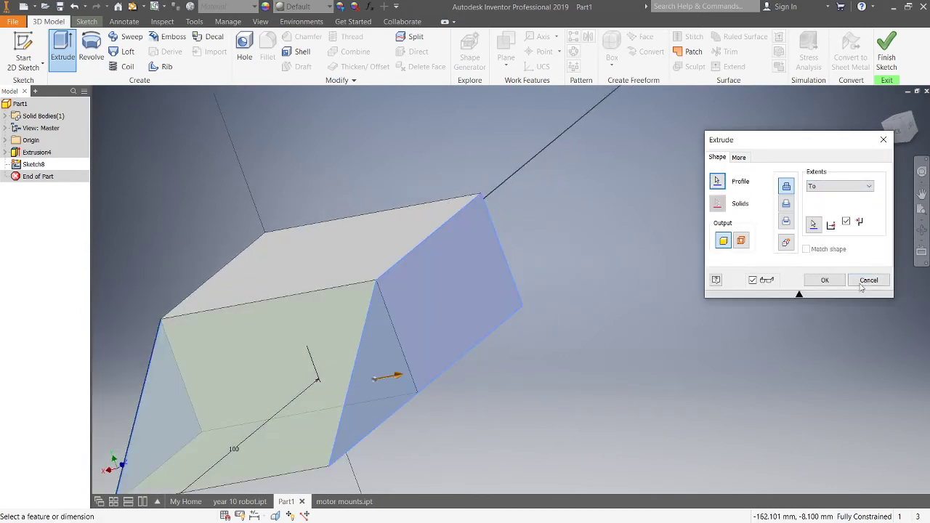
{"action": "left_click", "coordinate": [825, 280]}
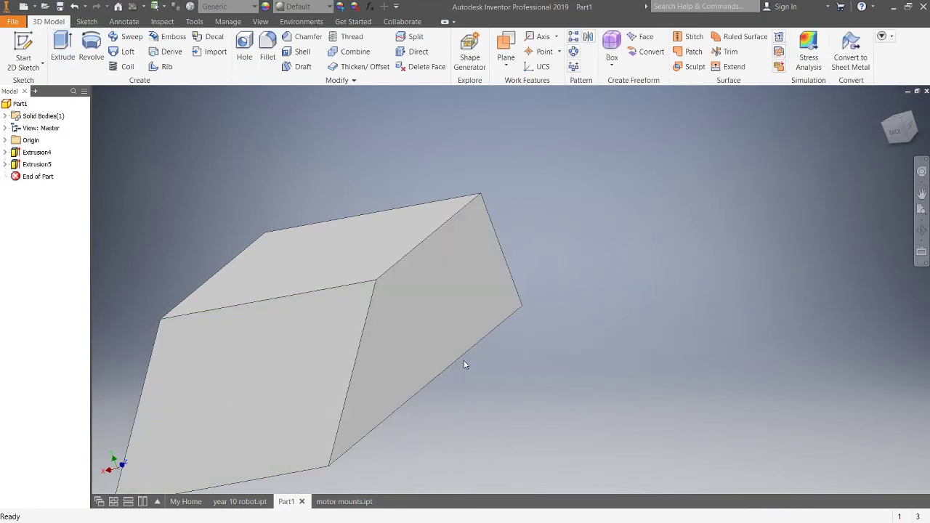
Step: Start a new 2D sketch on the trapezoidal side face where the wedge extrusion ended
{"action": "middle_click_drag", "start_coordinate": [487, 326], "coordinate": [418, 321], "text": "shift"}
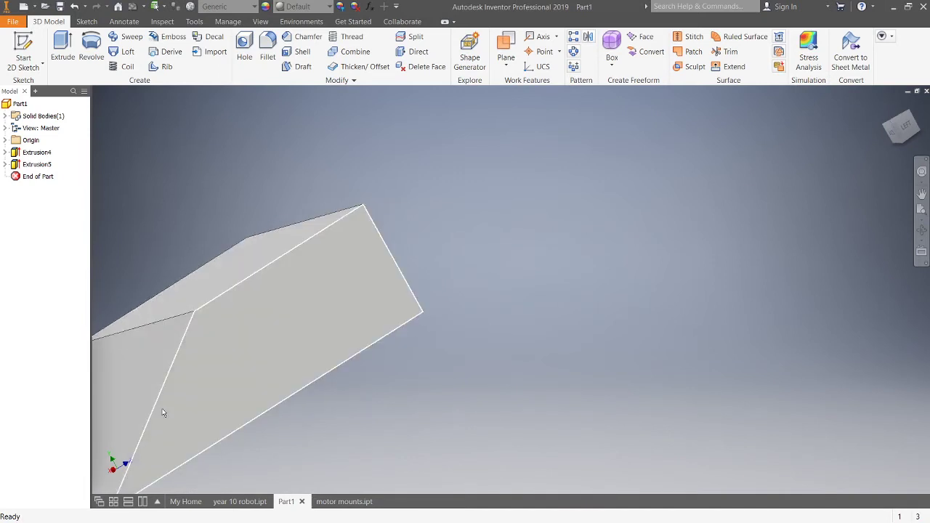
{"action": "middle_click_drag", "start_coordinate": [185, 422], "coordinate": [293, 346]}
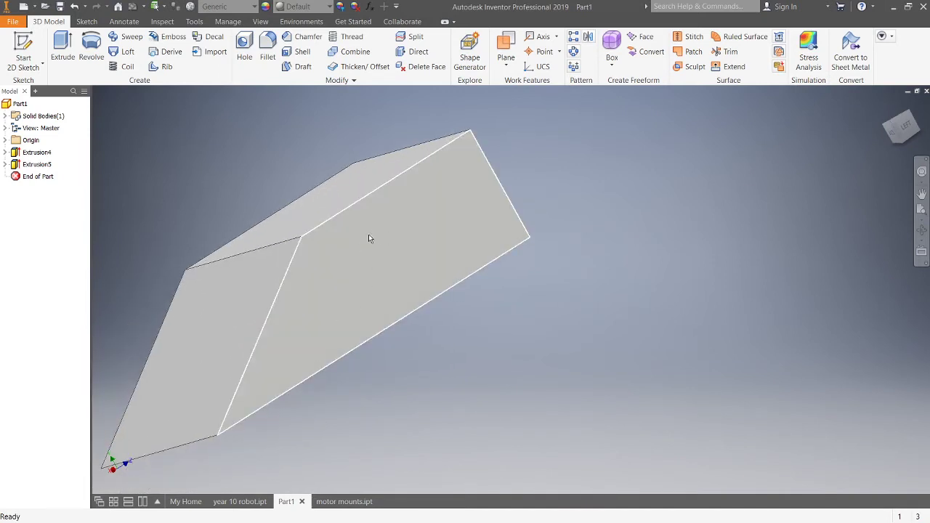
{"action": "right_click", "coordinate": [339, 282]}
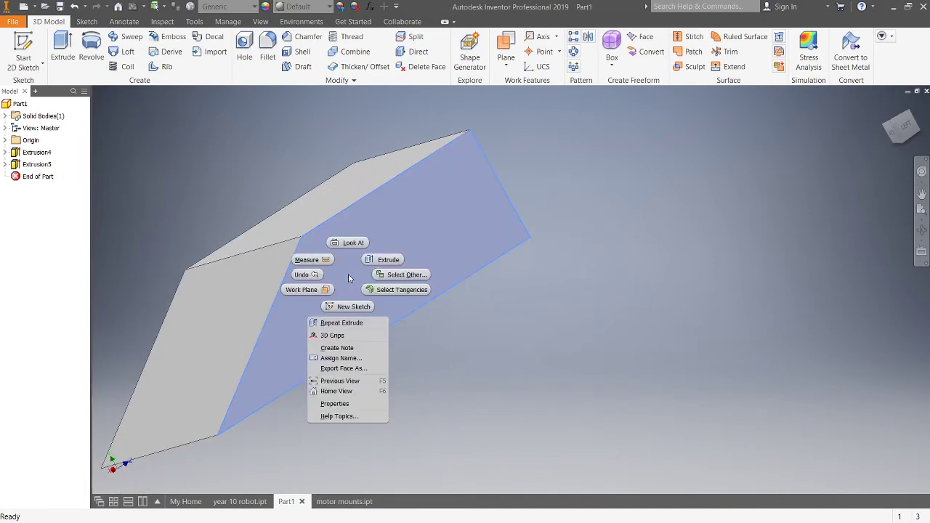
{"action": "left_click", "coordinate": [351, 305]}
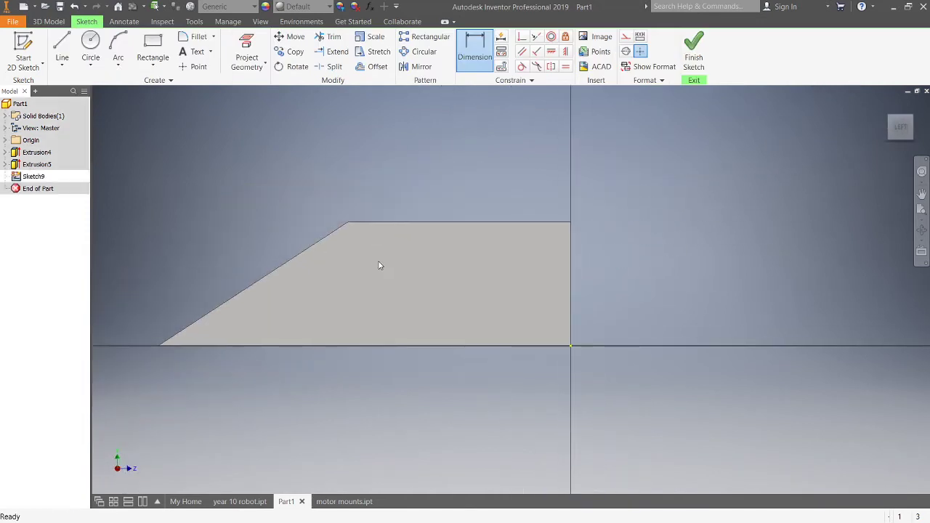
Step: Sketch a 30 mm vertical line from the top of the slope to the base edge, at 90 degrees to the top edge
{"action": "middle_click_drag", "start_coordinate": [467, 257], "coordinate": [562, 255]}
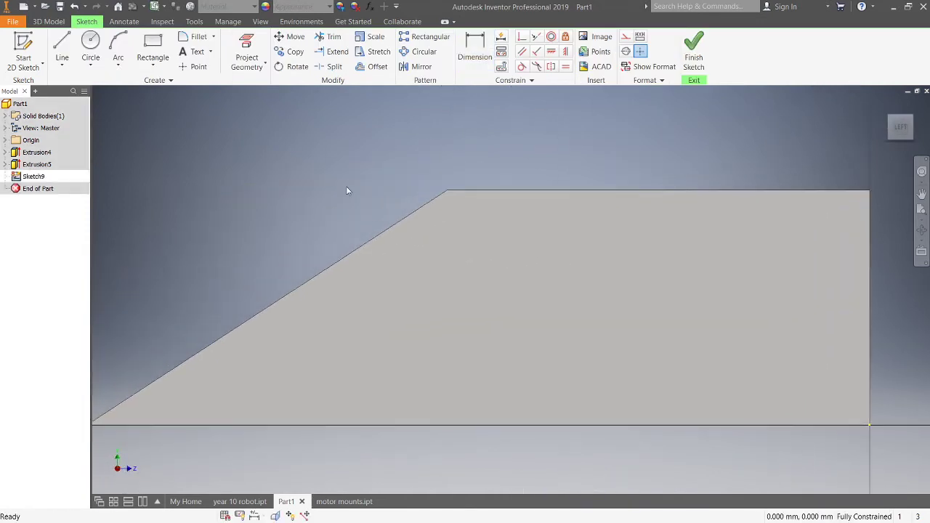
{"action": "scroll", "coordinate": [349, 191], "scroll_direction": "up", "scroll_amount": 3}
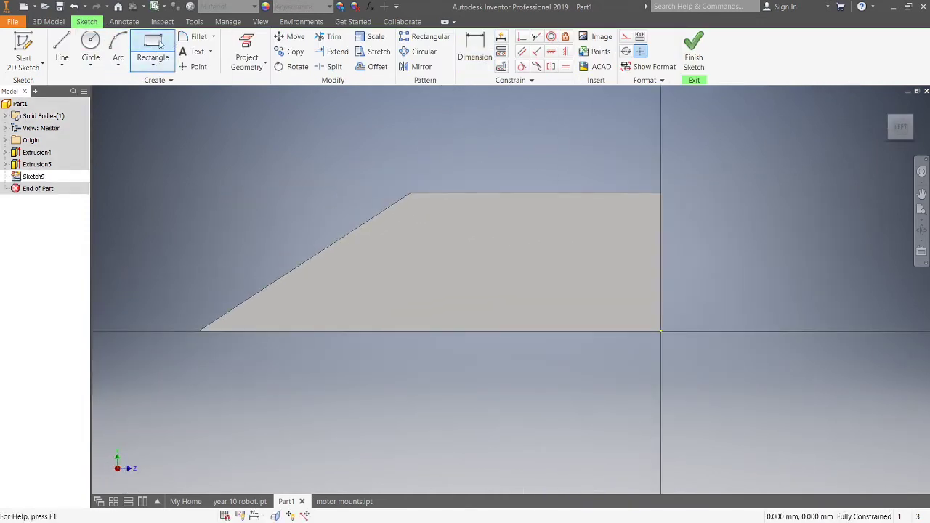
{"action": "left_click", "coordinate": [62, 45]}
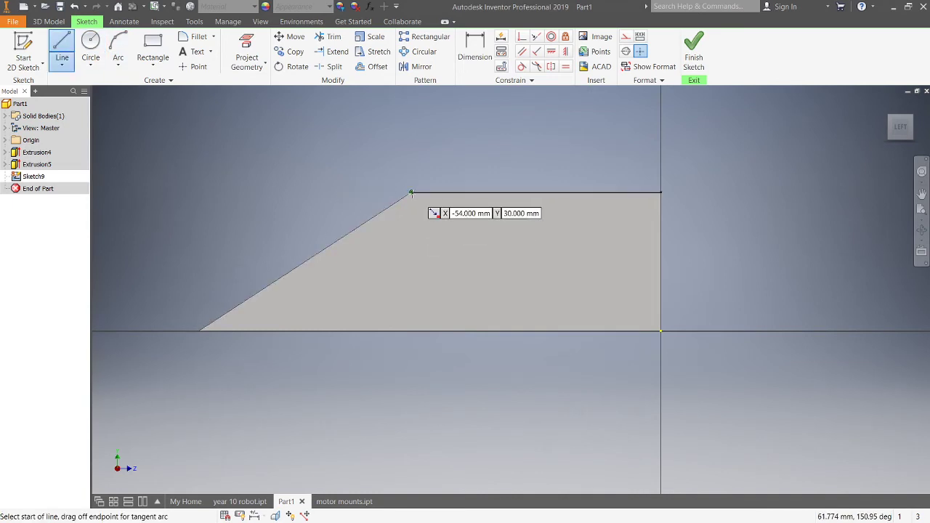
{"action": "left_click", "coordinate": [411, 193]}
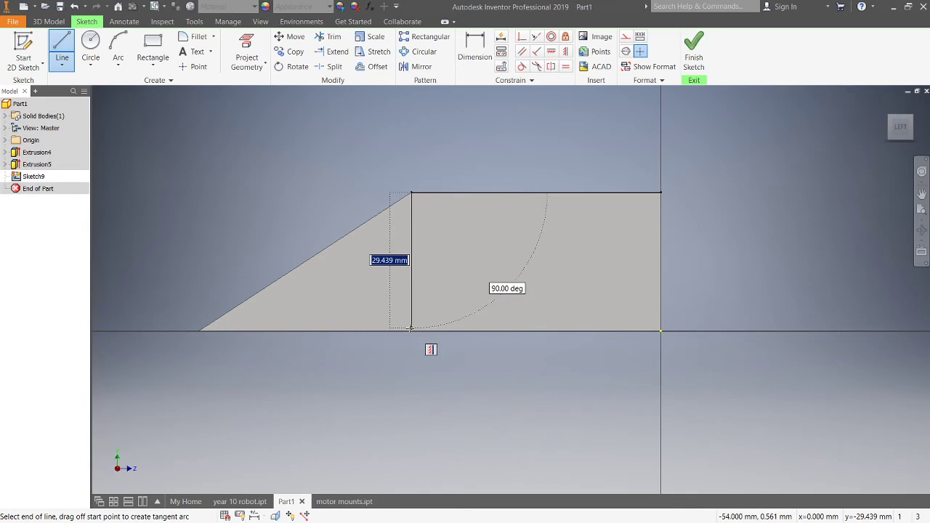
{"action": "key", "text": "Tab"}
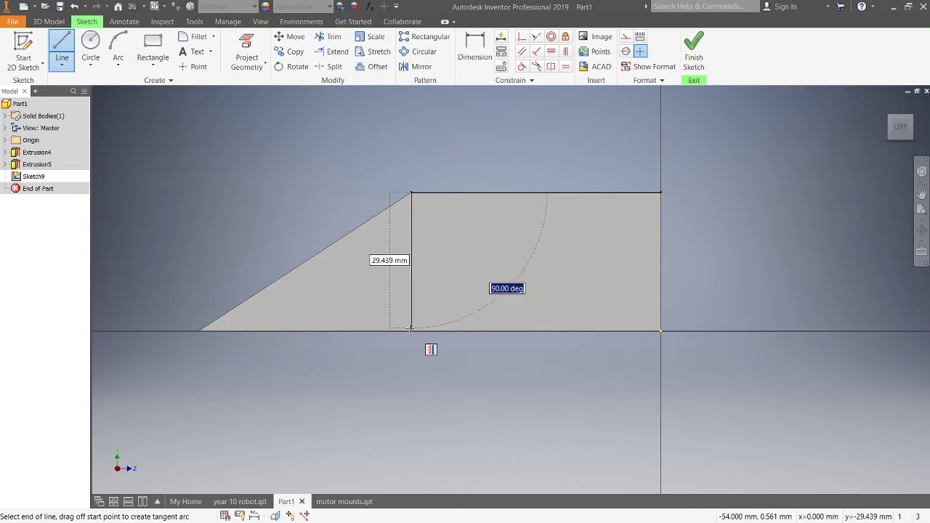
{"action": "type", "text": "90"}
{"action": "key", "text": "Tab"}
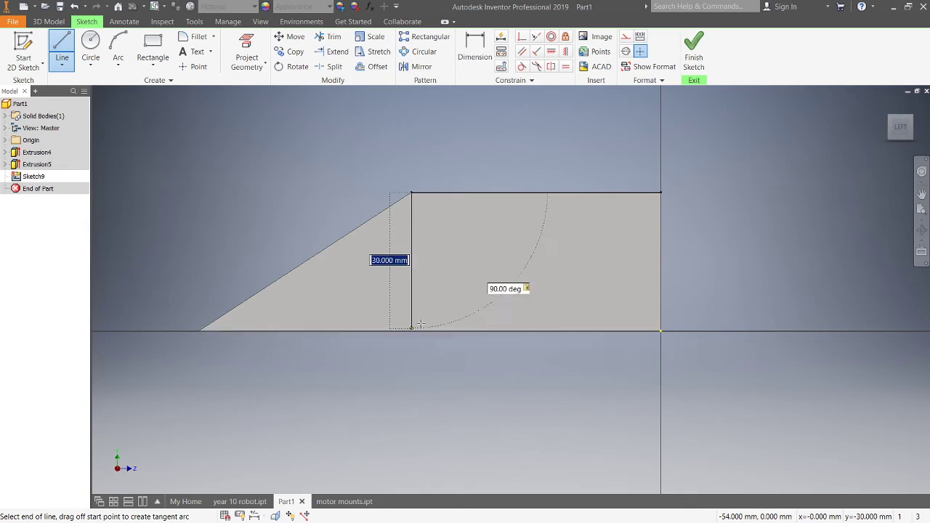
{"action": "left_click", "coordinate": [412, 330]}
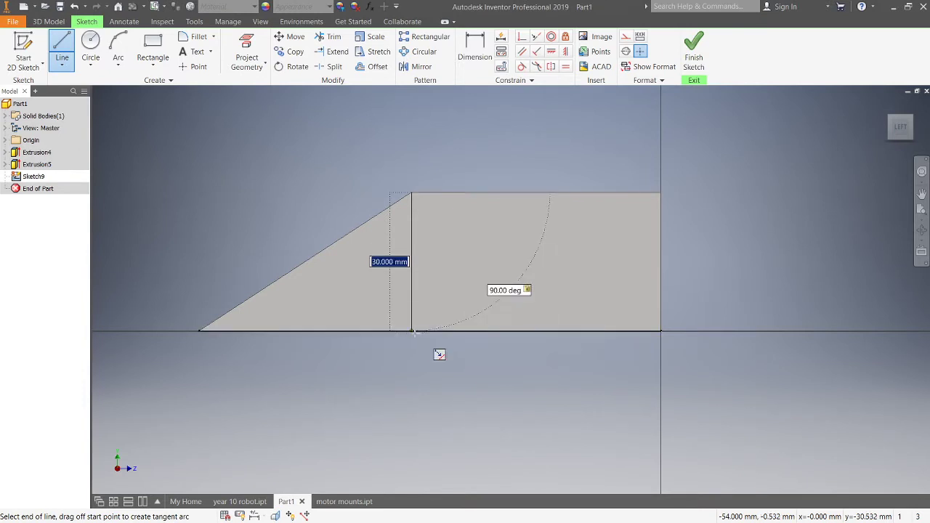
{"action": "right_click", "coordinate": [345, 268]}
{"action": "left_click", "coordinate": [388, 271]}
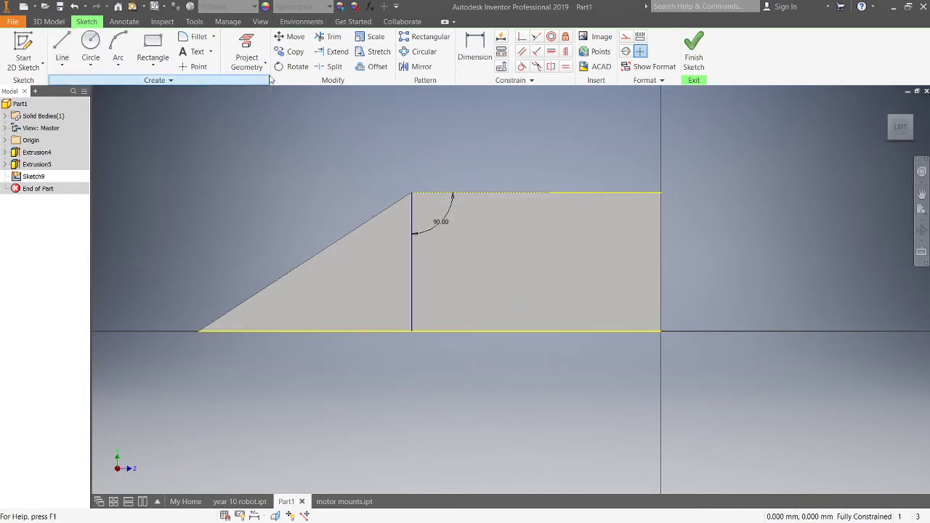
Step: Project the face's sloped edge and base edge into the sketch to close the triangle beside the vertical line
{"action": "left_click", "coordinate": [247, 52]}
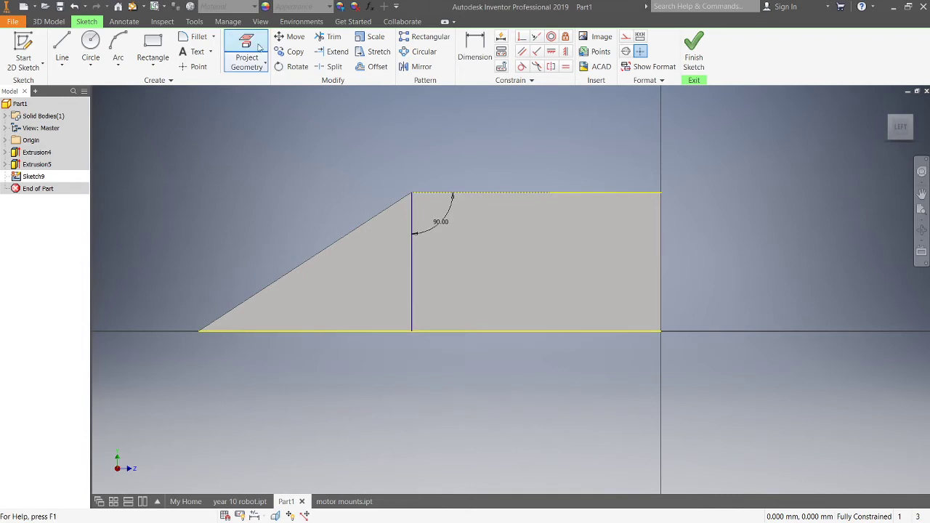
{"action": "left_click", "coordinate": [319, 252]}
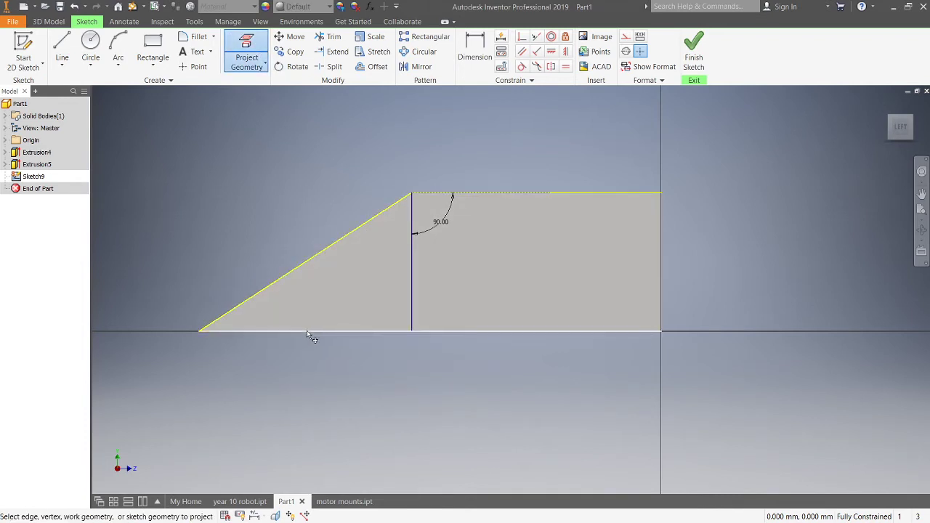
{"action": "left_click", "coordinate": [307, 332]}
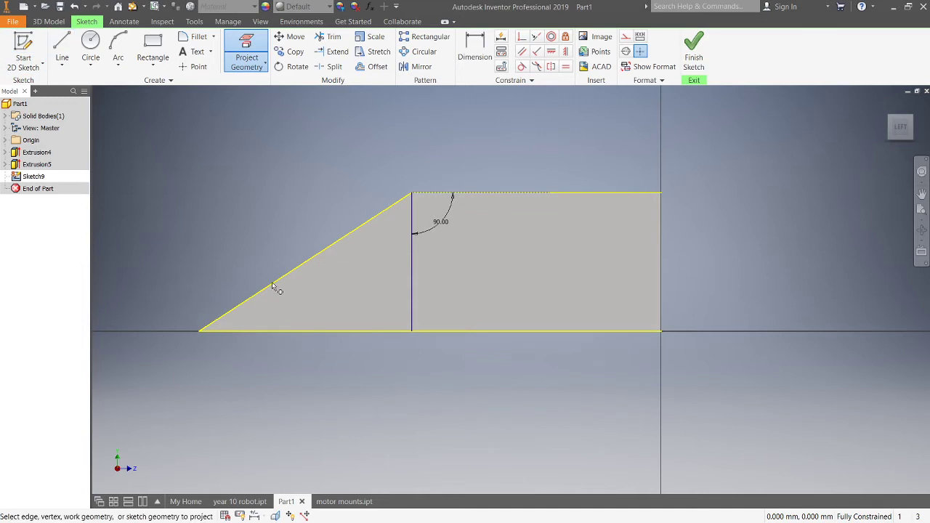
{"action": "left_click", "coordinate": [395, 263]}
Step: Revolve the triangular profile 90 degrees about the vertical line, outward from the side face, as a solid
{"action": "left_click", "coordinate": [49, 21]}
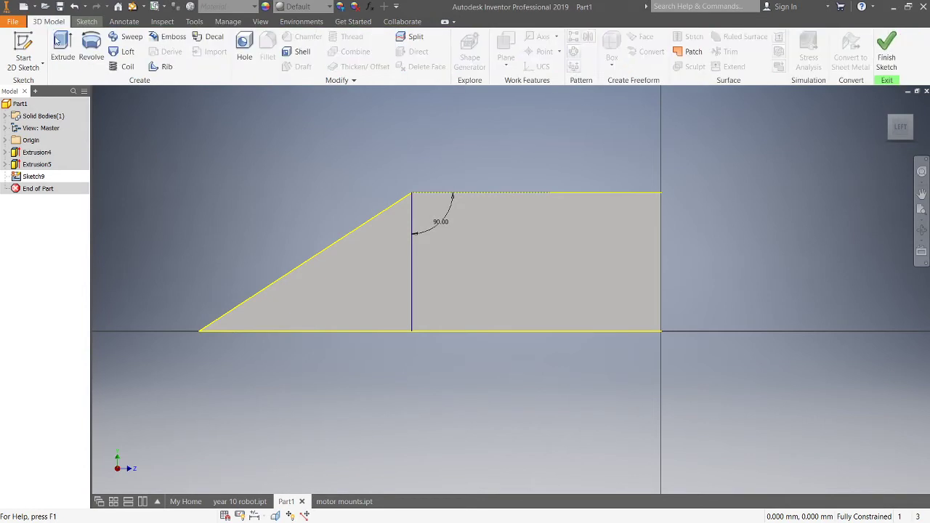
{"action": "left_click", "coordinate": [91, 45]}
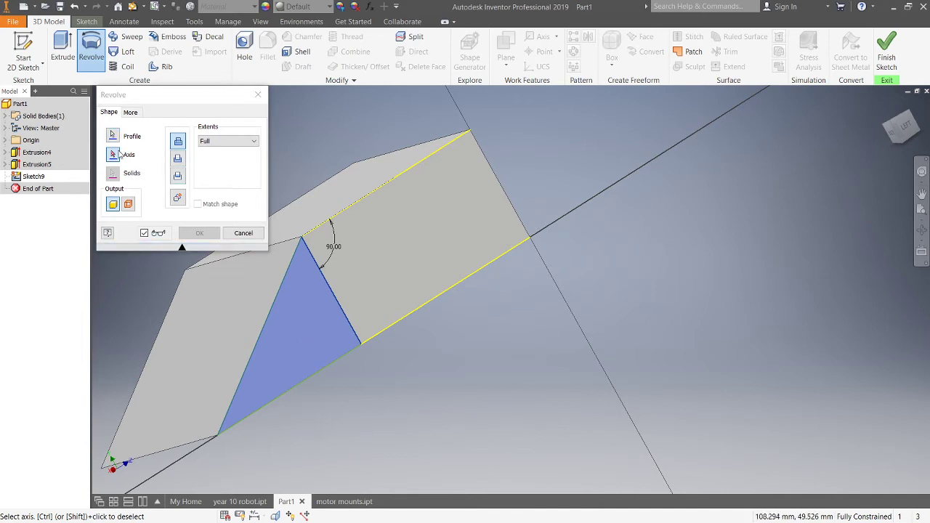
{"action": "left_click", "coordinate": [348, 321]}
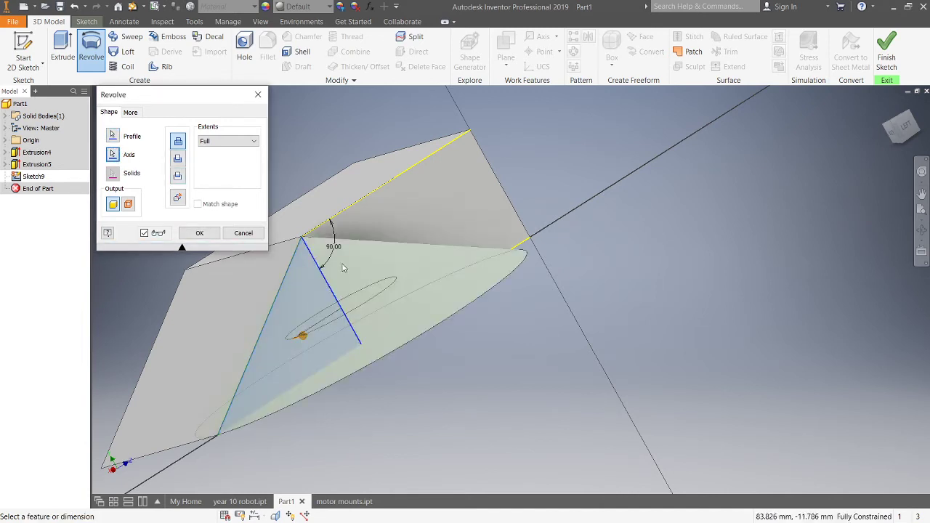
{"action": "left_click", "coordinate": [232, 141]}
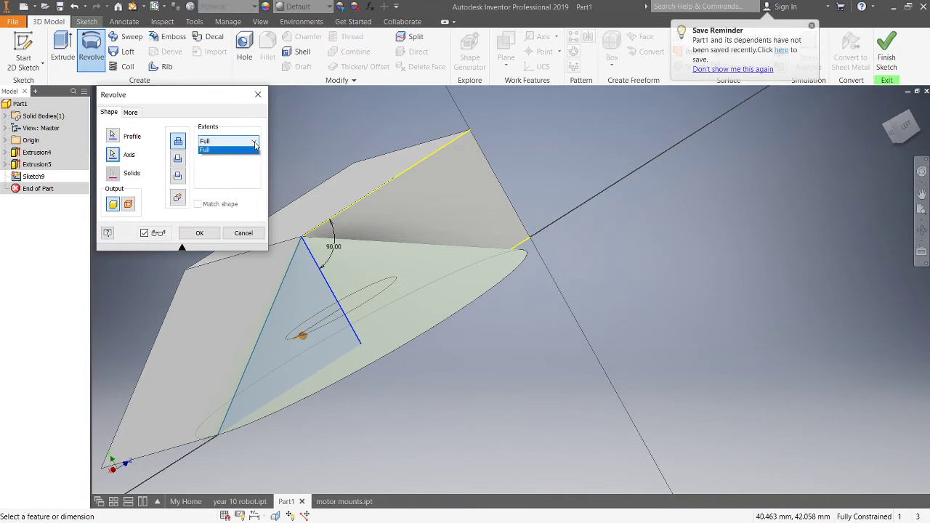
{"action": "left_click", "coordinate": [207, 166]}
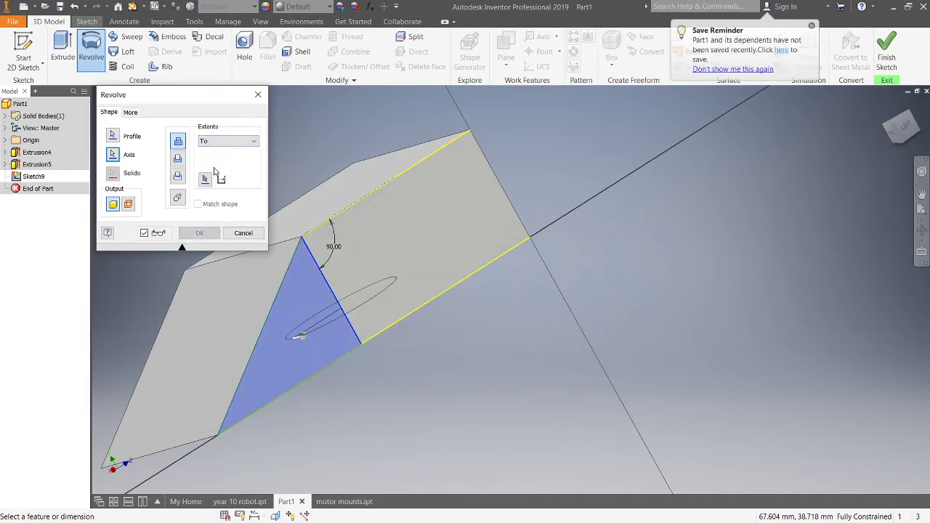
{"action": "left_click", "coordinate": [244, 141]}
{"action": "left_click", "coordinate": [208, 151]}
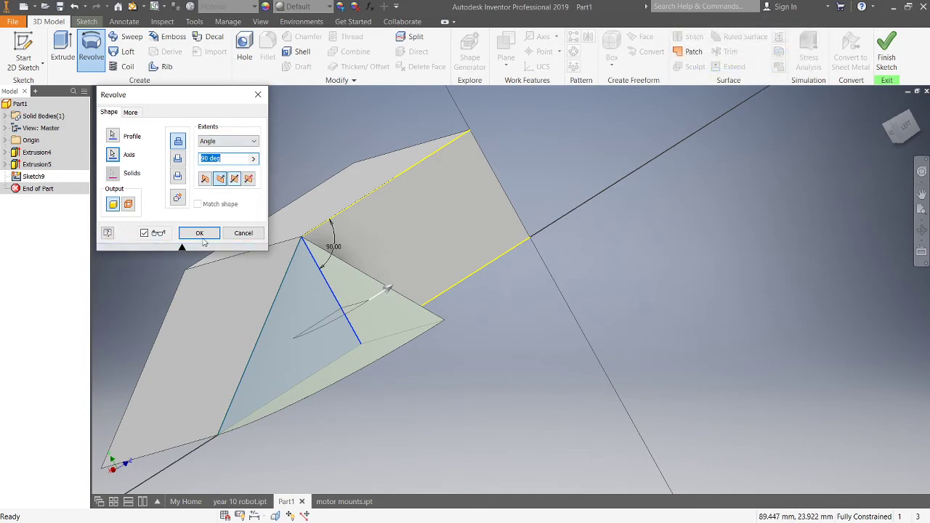
{"action": "left_click", "coordinate": [201, 234]}
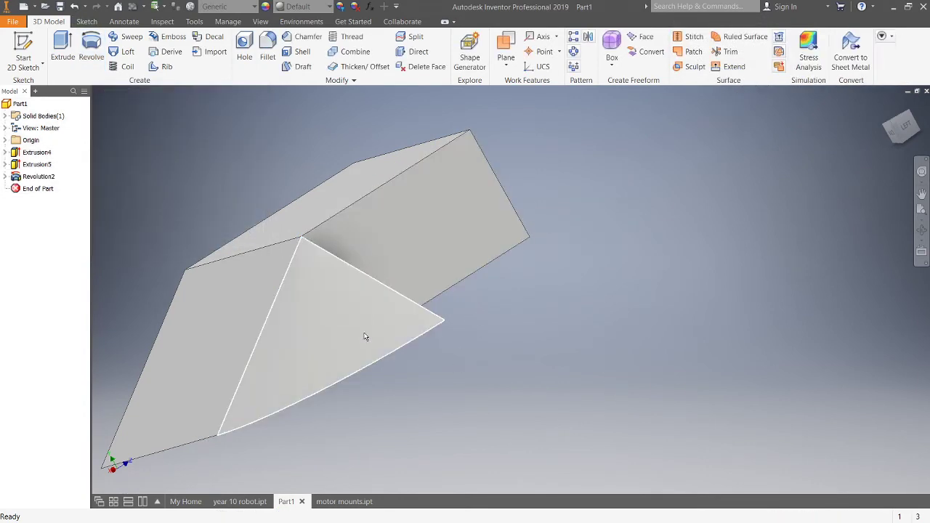
Step: Inspect the body with its revolved corner from all sides, and check the required width in the Word document before returning to Inventor
{"action": "middle_click_drag", "start_coordinate": [365, 336], "coordinate": [587, 280], "text": "shift"}
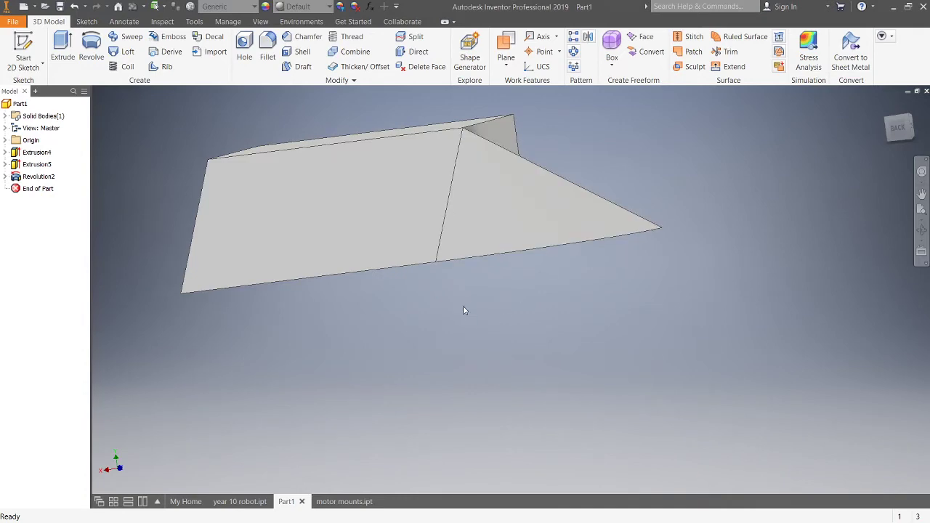
{"action": "middle_click_drag", "start_coordinate": [465, 312], "coordinate": [639, 333], "text": "shift"}
{"action": "middle_click_drag", "start_coordinate": [425, 295], "coordinate": [562, 303], "text": "shift"}
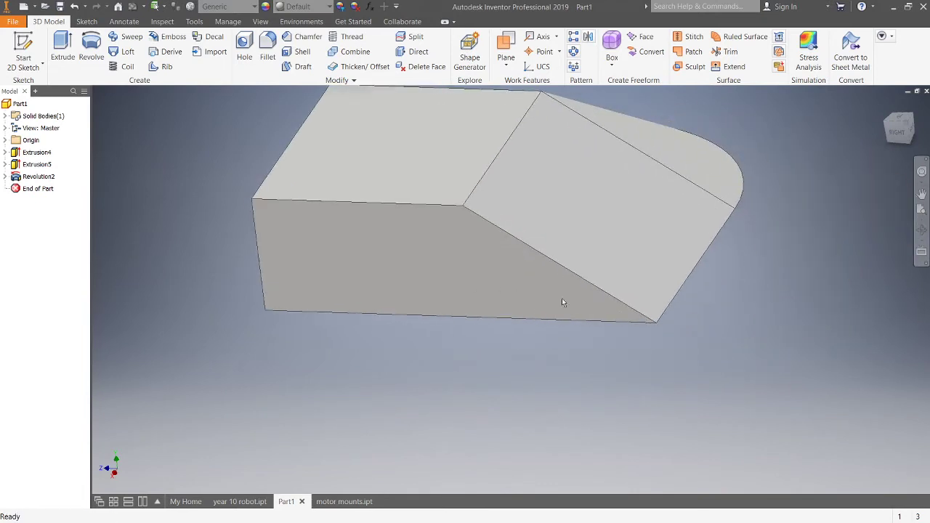
{"action": "middle_click_drag", "start_coordinate": [437, 276], "coordinate": [502, 264], "text": "shift"}
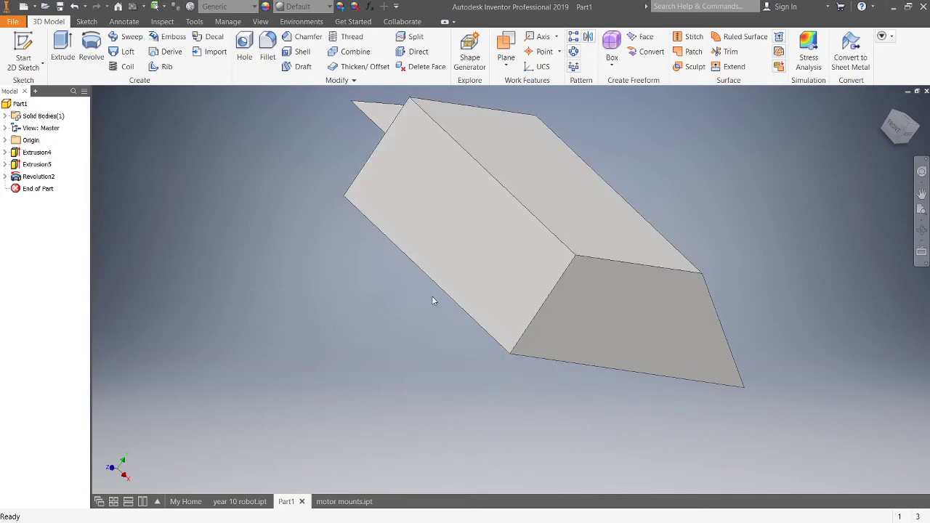
{"action": "key", "text": "alt+Tab"}
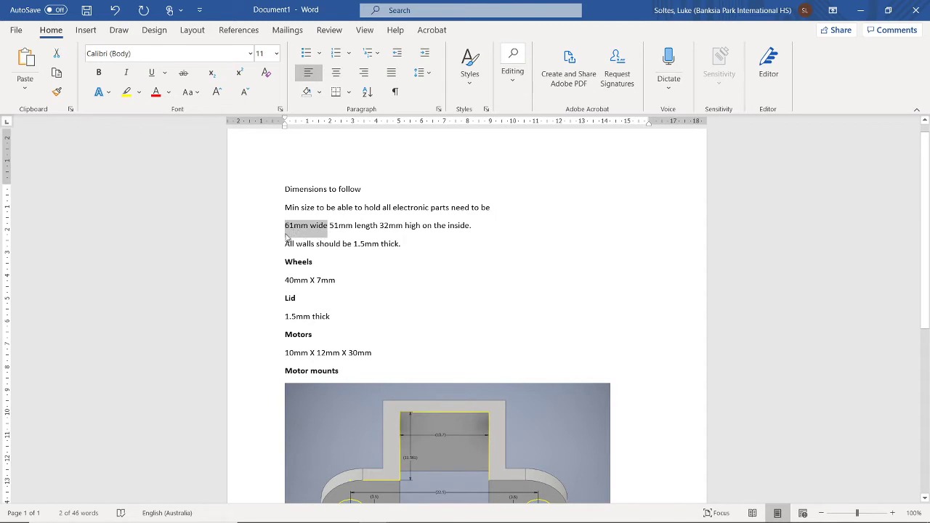
{"action": "key", "text": "alt+Tab"}
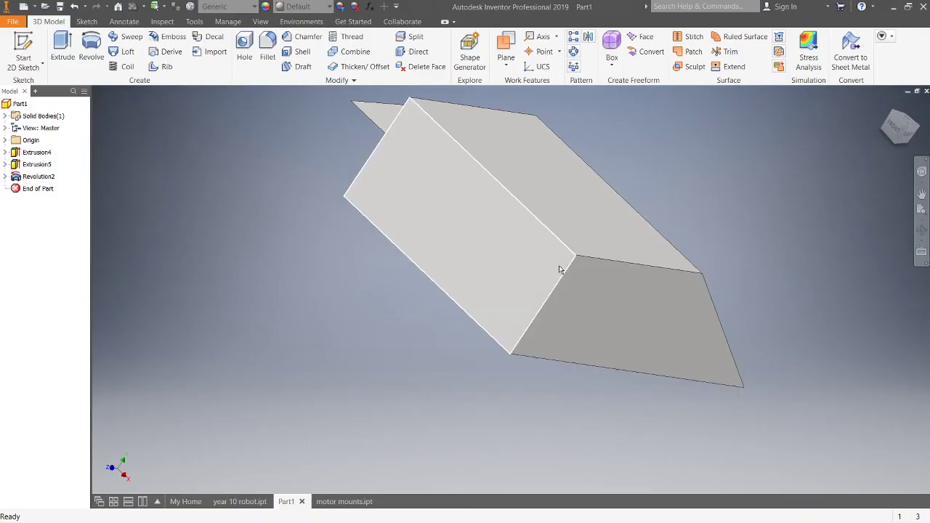
Step: Create a work plane offset -30.5 mm from the body's side face, running through the middle of the electronics block
{"action": "middle_click_drag", "start_coordinate": [586, 312], "coordinate": [496, 326]}
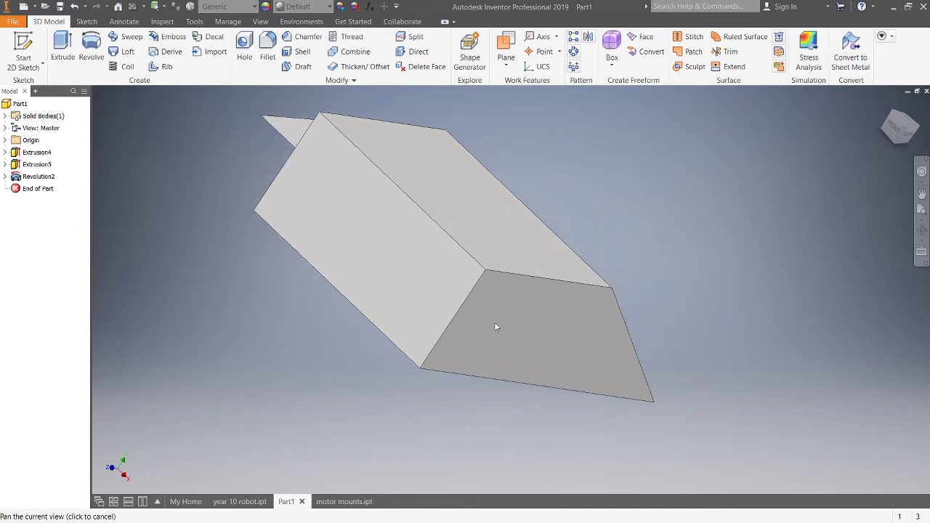
{"action": "left_click", "coordinate": [505, 68]}
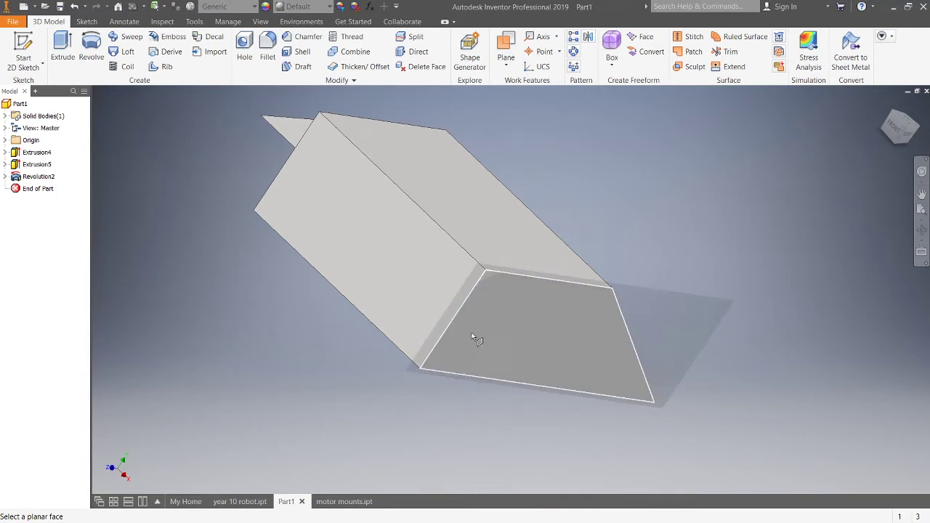
{"action": "left_click", "coordinate": [473, 337]}
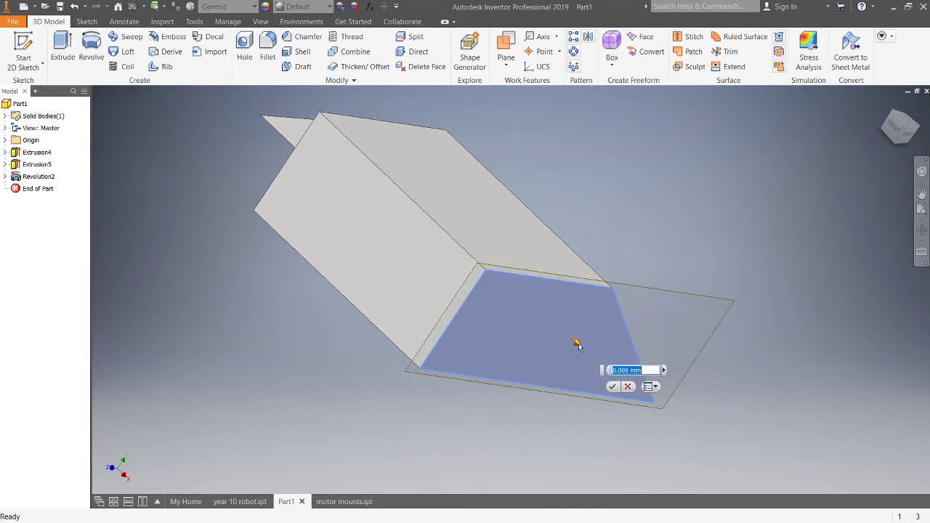
{"action": "left_click_drag", "start_coordinate": [576, 342], "coordinate": [479, 239]}
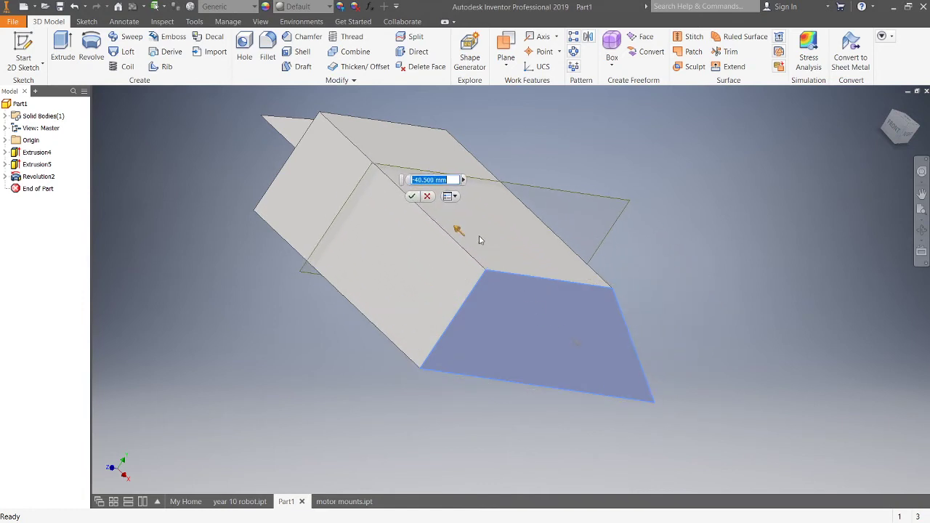
{"action": "left_click", "coordinate": [422, 180]}
{"action": "key", "text": "BackSpace"}
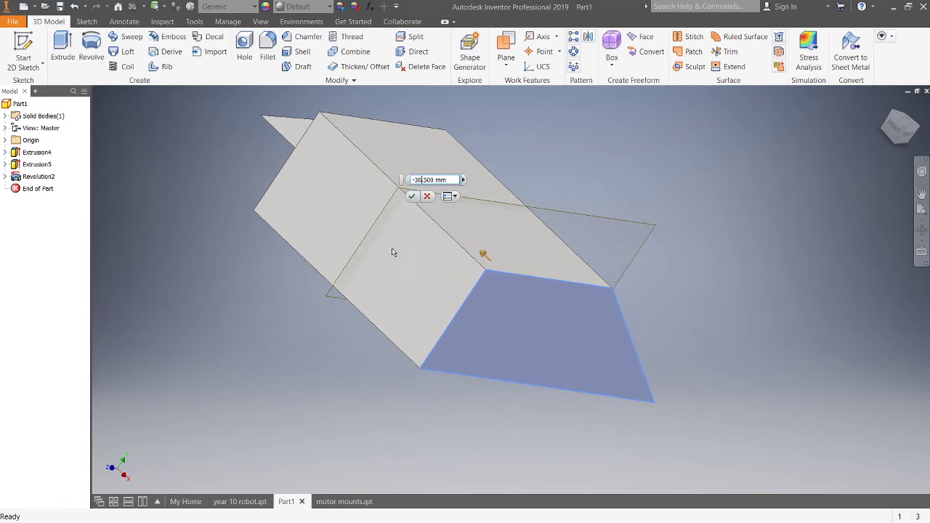
{"action": "left_click", "coordinate": [410, 197]}
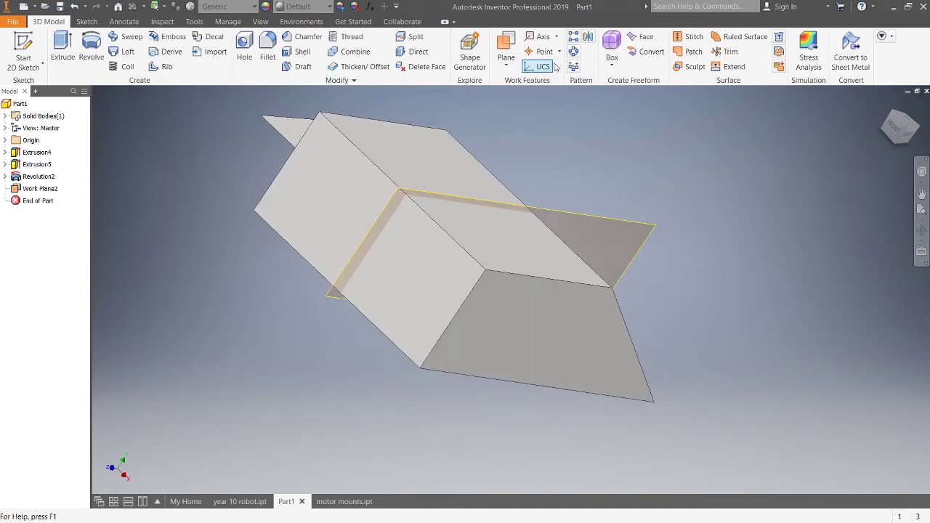
Step: Mirror the revolved corner about the offset work plane to the opposite side of the wedge
{"action": "left_click", "coordinate": [588, 37]}
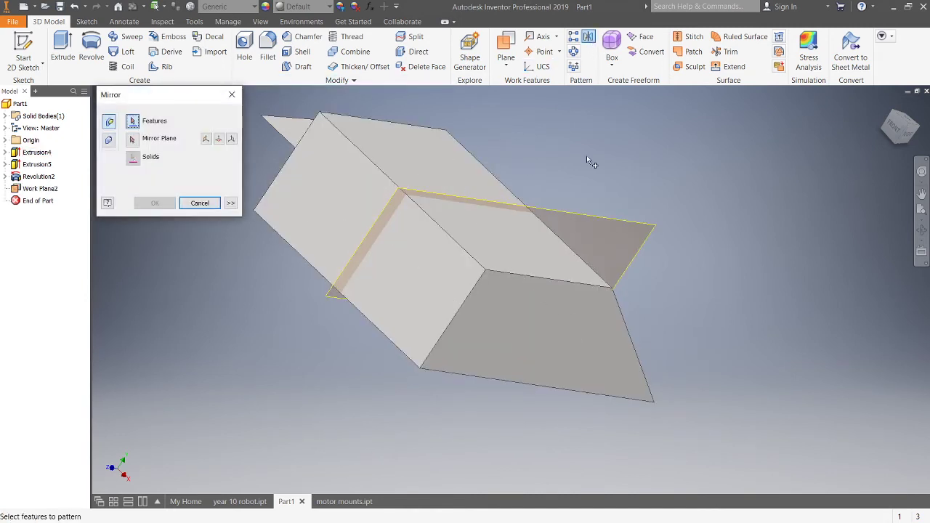
{"action": "middle_click_drag", "start_coordinate": [589, 161], "coordinate": [540, 170], "text": "shift"}
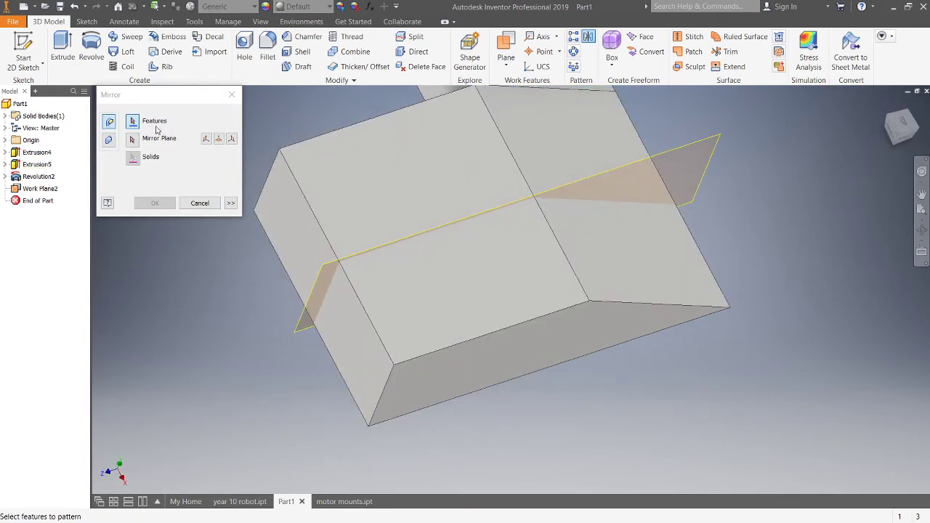
{"action": "middle_click_drag", "start_coordinate": [424, 156], "coordinate": [352, 238]}
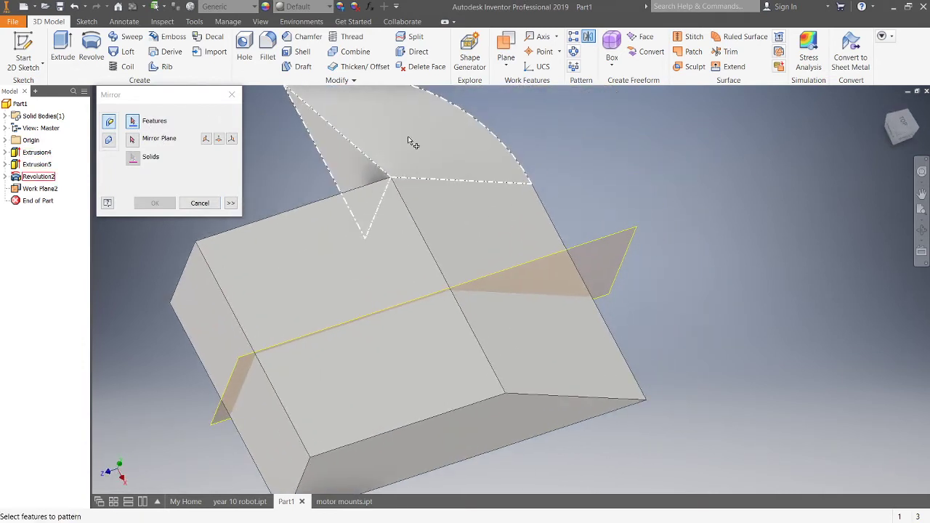
{"action": "left_click", "coordinate": [410, 143]}
{"action": "left_click", "coordinate": [149, 141]}
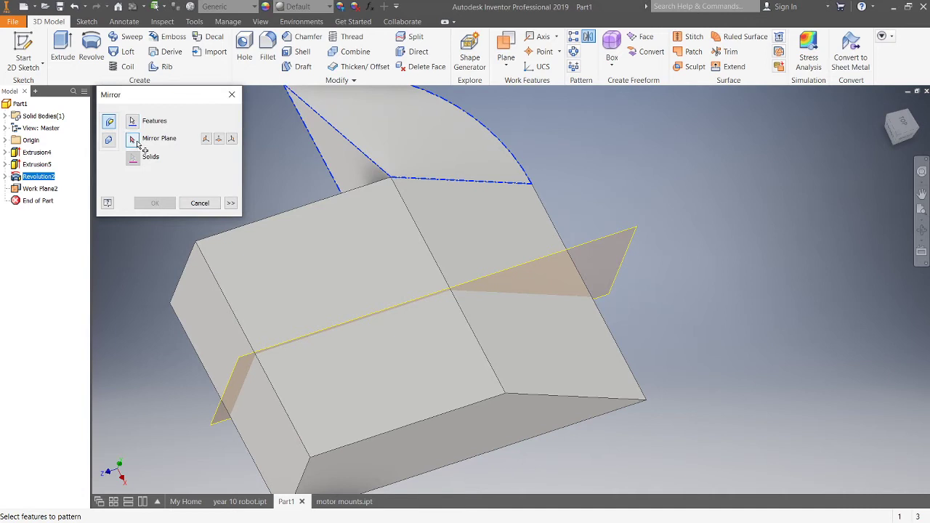
{"action": "left_click", "coordinate": [633, 238]}
{"action": "left_click", "coordinate": [636, 239]}
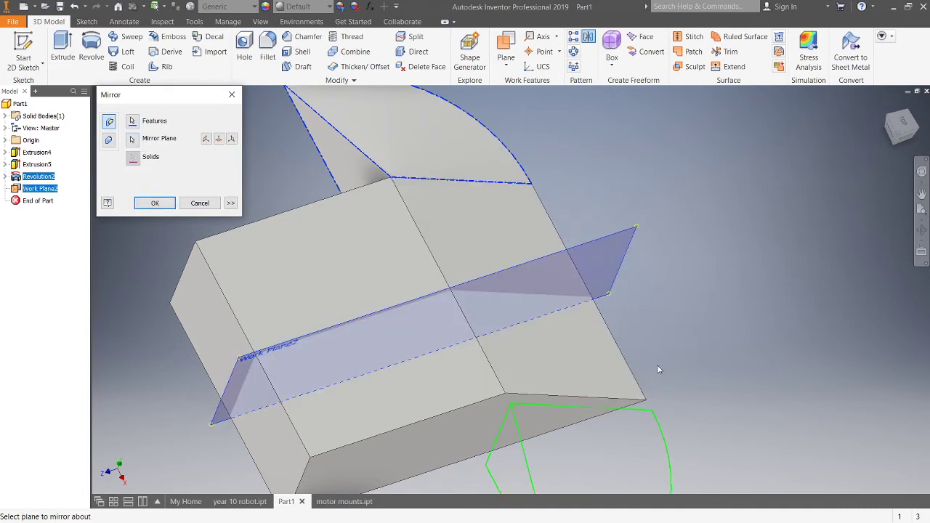
{"action": "middle_click_drag", "start_coordinate": [666, 348], "coordinate": [537, 371], "text": "shift"}
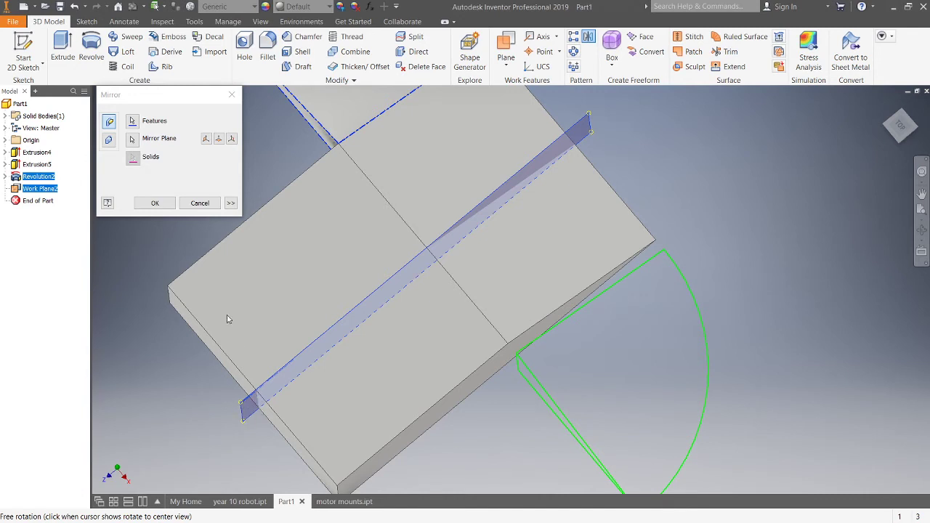
{"action": "left_click", "coordinate": [153, 204]}
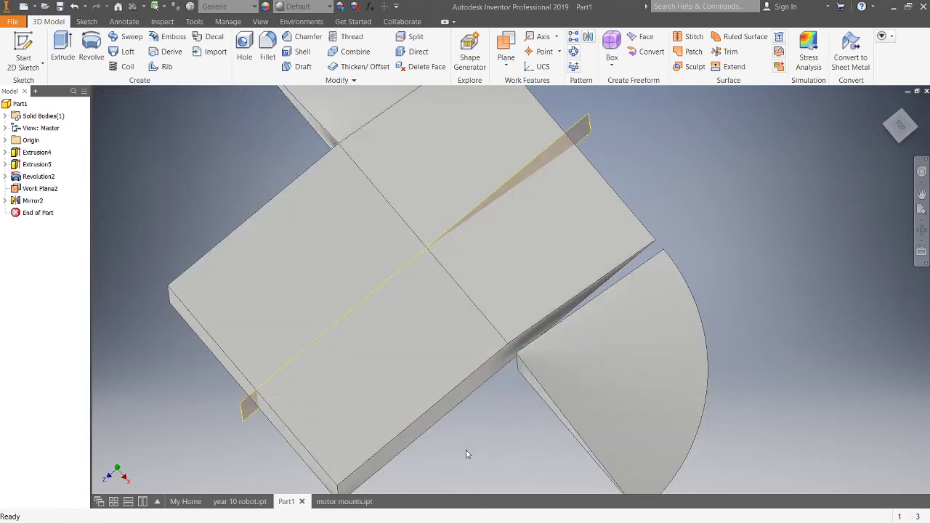
{"action": "middle_click_drag", "start_coordinate": [451, 458], "coordinate": [398, 399], "text": "shift"}
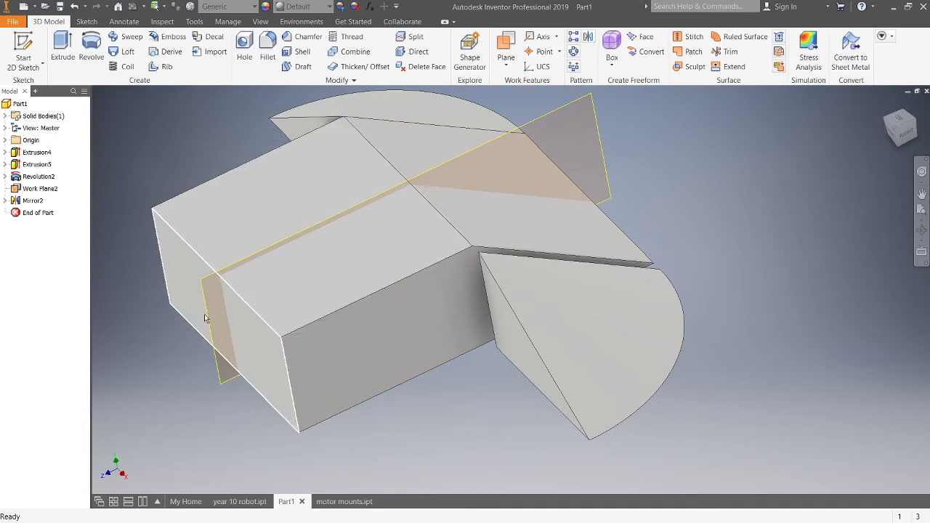
Step: Check the required inside width in the Word document, return to Inventor, and set the mirror work plane's offset to -32 mm
{"action": "key", "text": "alt+Tab"}
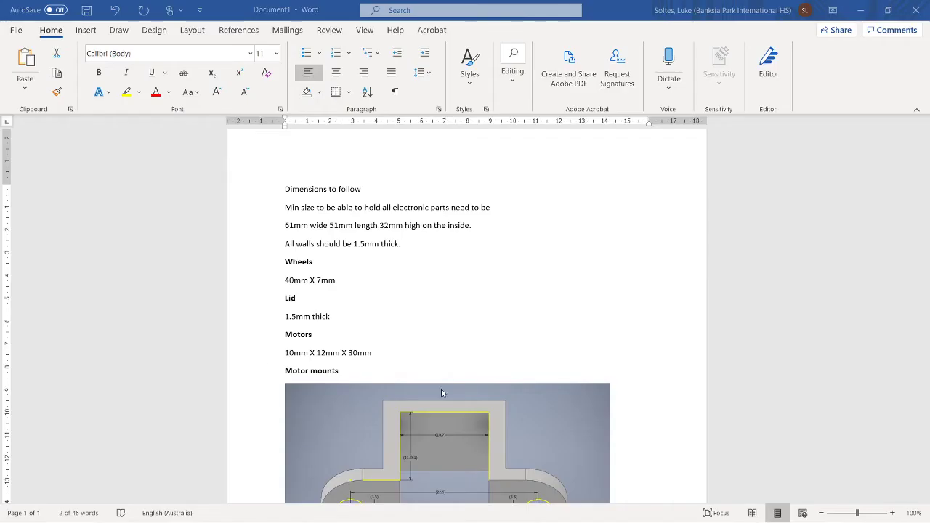
{"action": "left_click", "coordinate": [294, 227]}
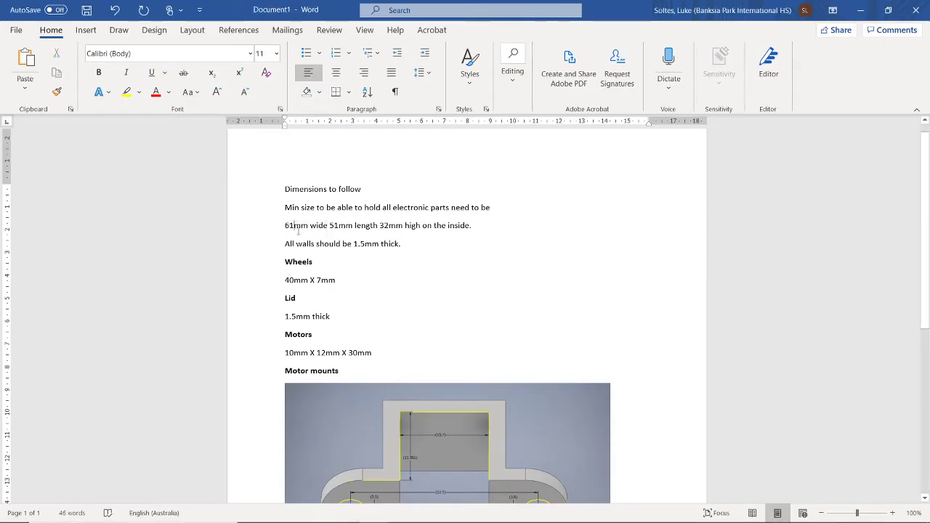
{"action": "key", "text": "alt+Tab"}
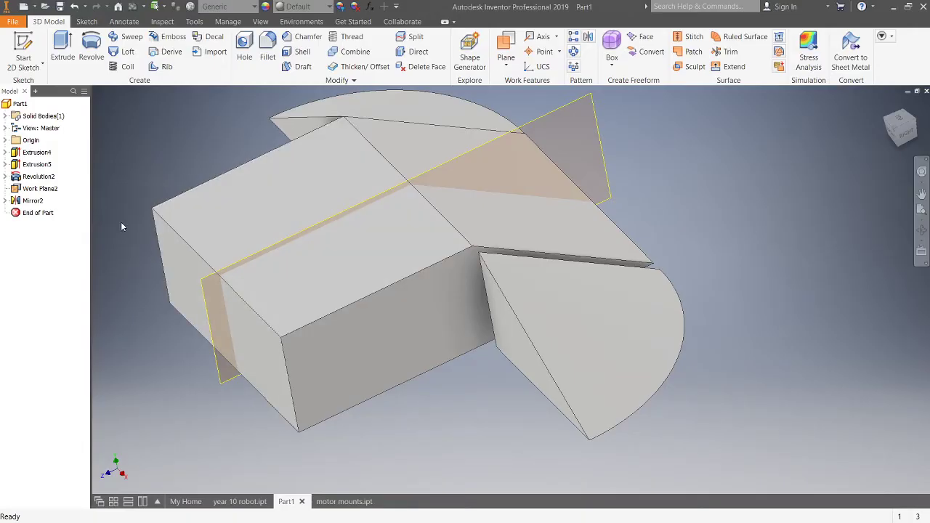
{"action": "double_click", "coordinate": [20, 189]}
{"action": "left_click", "coordinate": [375, 194]}
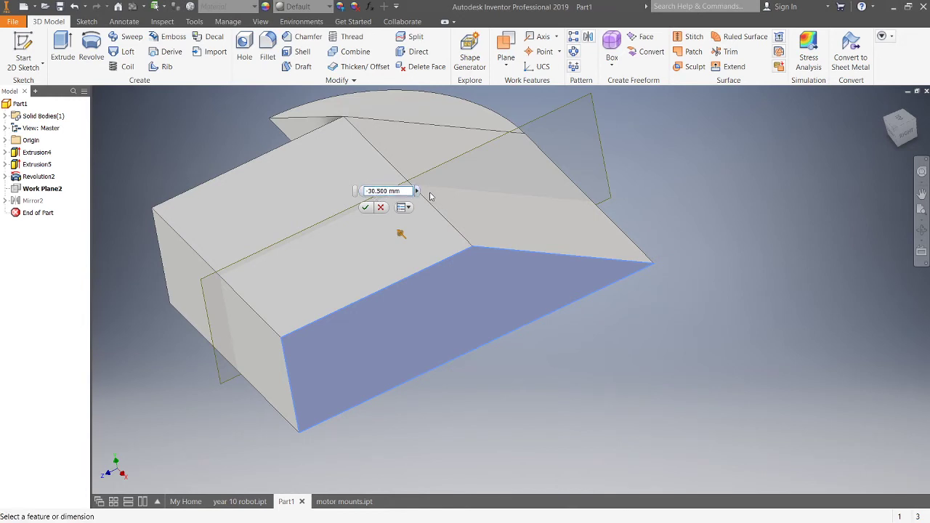
{"action": "key", "text": "BackSpace"}
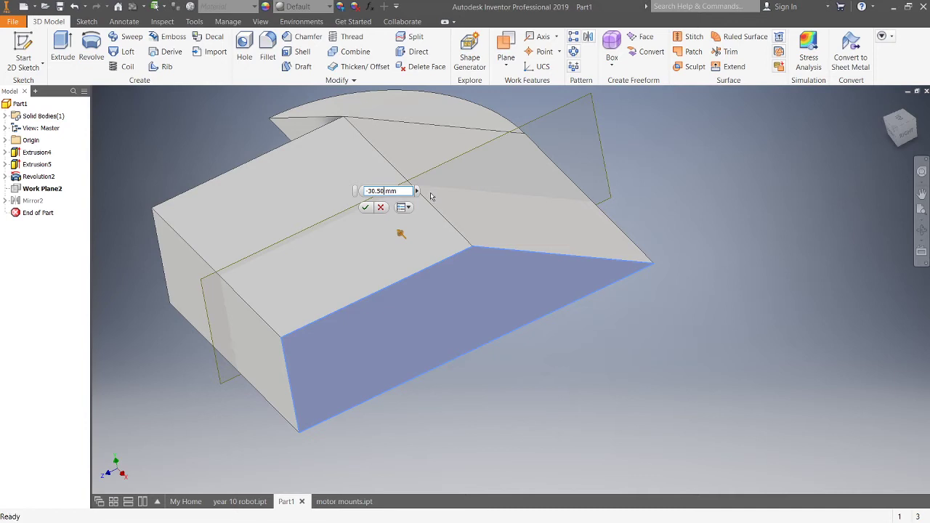
{"action": "key", "text": "BackSpace"}
{"action": "key", "text": "BackSpace"}
{"action": "type", "text": "2"}
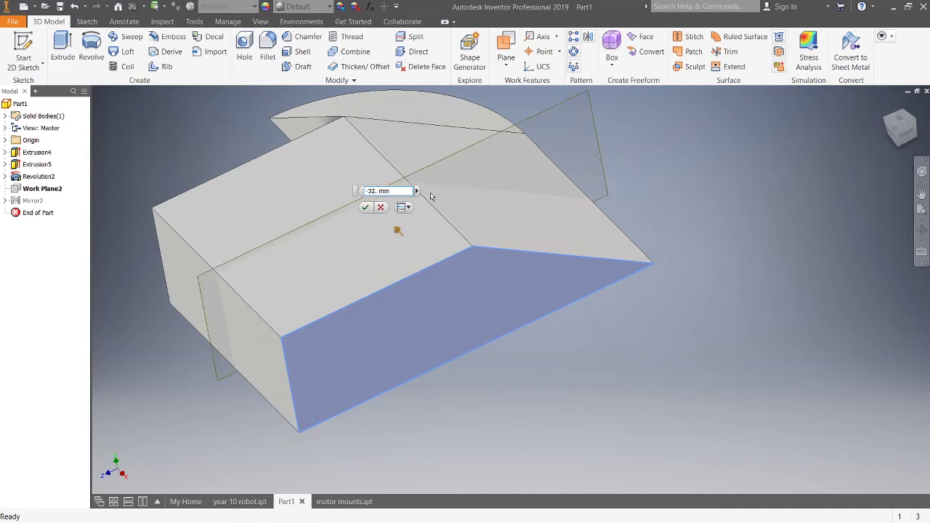
{"action": "key", "text": "Return"}
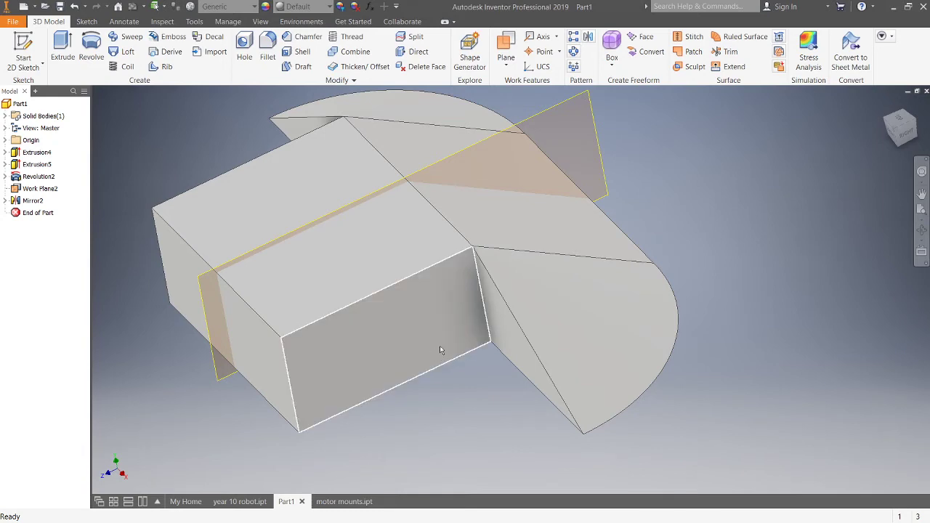
Step: Shell the body with 1.5 mm thick walls, removing the top face of the electronics block
{"action": "middle_click_drag", "start_coordinate": [451, 347], "coordinate": [387, 371], "text": "shift"}
{"action": "middle_click_drag", "start_coordinate": [691, 344], "coordinate": [727, 284]}
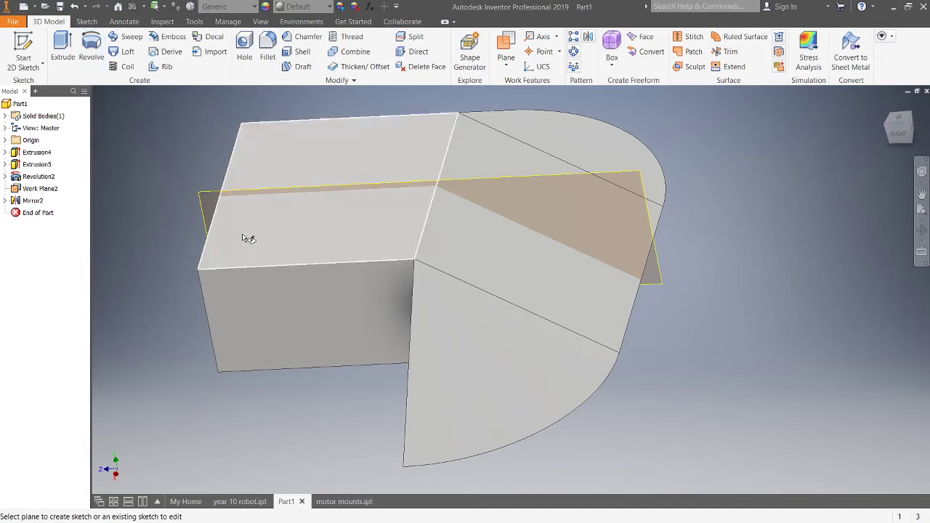
{"action": "left_click", "coordinate": [301, 53]}
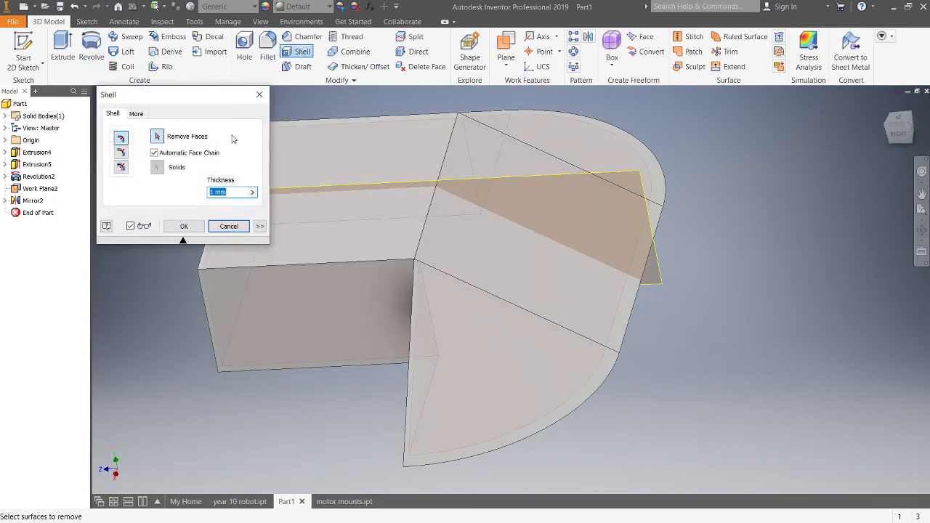
{"action": "left_click", "coordinate": [373, 234]}
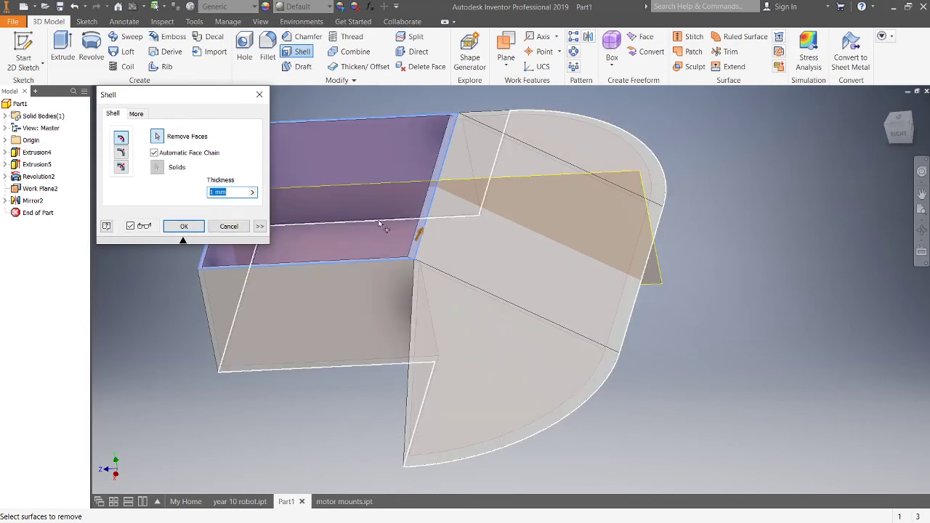
{"action": "left_click", "coordinate": [215, 193]}
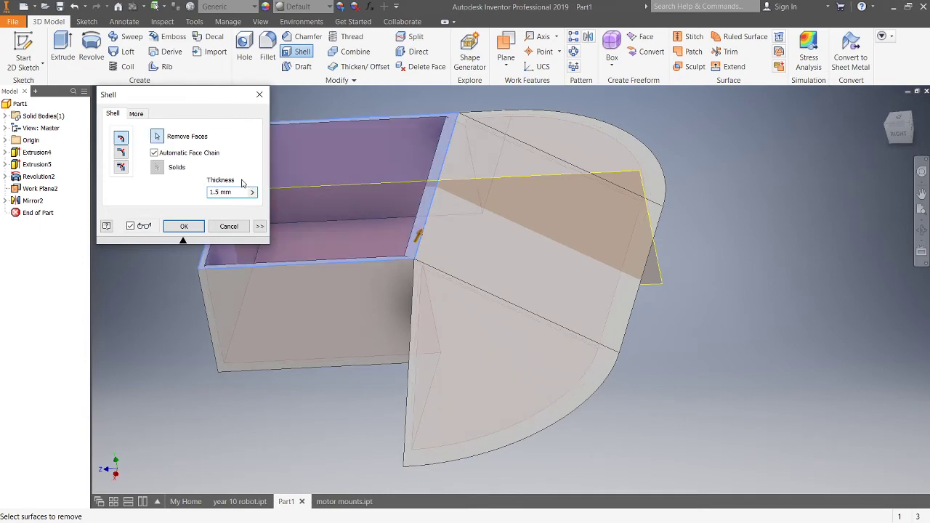
{"action": "key", "text": "Return"}
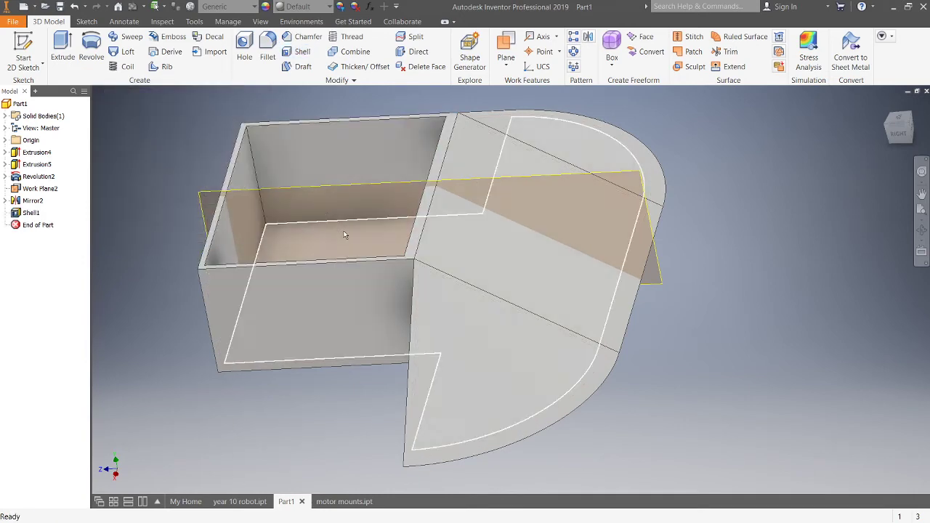
Step: Examine the shelled electronics compartment and the hollow wedge and corners from several angles
{"action": "middle_click_drag", "start_coordinate": [345, 235], "coordinate": [473, 233], "text": "shift"}
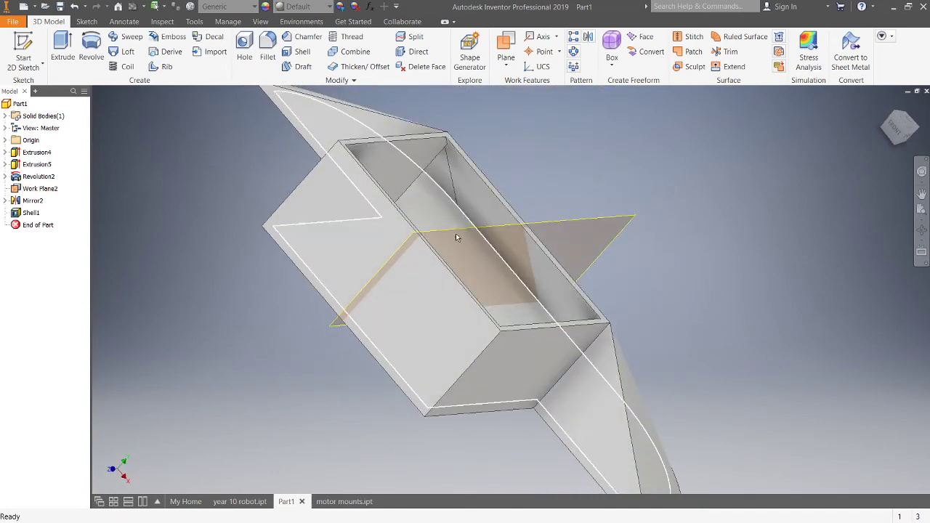
{"action": "scroll", "coordinate": [498, 272], "scroll_direction": "up", "scroll_amount": 3}
{"action": "scroll", "coordinate": [492, 276], "scroll_direction": "down", "scroll_amount": 3}
{"action": "middle_click_drag", "start_coordinate": [530, 282], "coordinate": [600, 284], "text": "shift"}
{"action": "middle_click_drag", "start_coordinate": [460, 128], "coordinate": [501, 210], "text": "shift"}
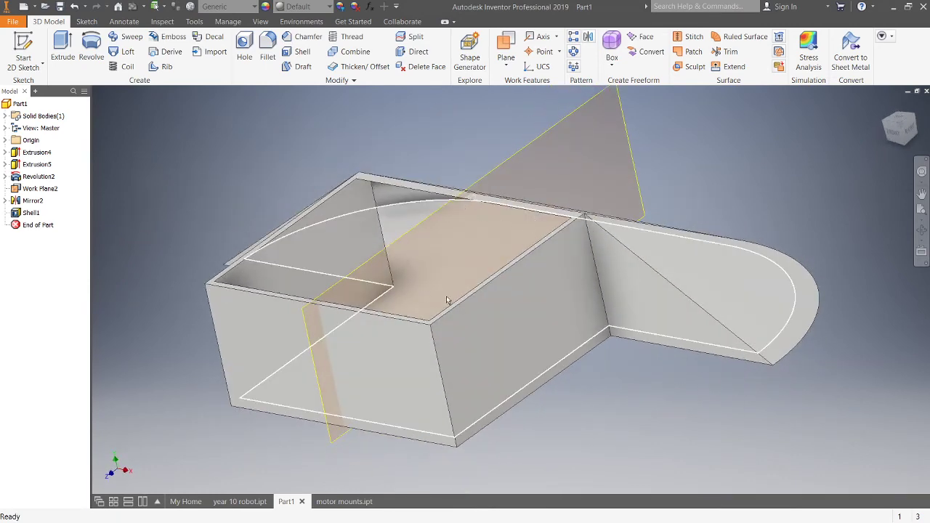
{"action": "middle_click_drag", "start_coordinate": [462, 259], "coordinate": [502, 259], "text": "shift"}
{"action": "scroll", "coordinate": [324, 194], "scroll_direction": "down", "scroll_amount": 3}
{"action": "mouse_move", "coordinate": [371, 239]}
{"action": "middle_mouse_down", "text": "shift"}
{"action": "mouse_move", "coordinate": [342, 216]}
{"action": "mouse_move", "coordinate": [342, 230]}
{"action": "middle_mouse_up", "text": "shift"}
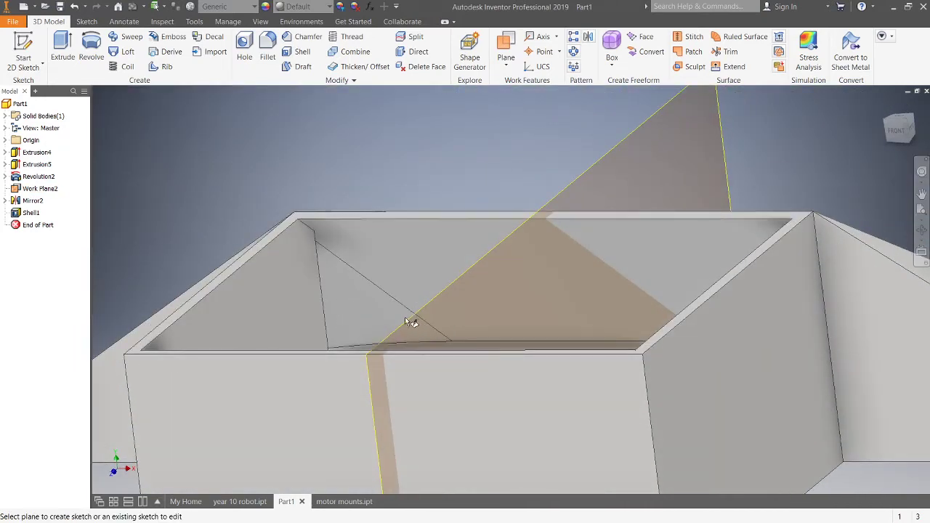
Step: Start a new 2D sketch on the inside floor of the electronics compartment
{"action": "mouse_move", "coordinate": [409, 322]}
{"action": "middle_mouse_down", "text": "shift"}
{"action": "mouse_move", "coordinate": [421, 338]}
{"action": "mouse_move", "coordinate": [404, 269]}
{"action": "middle_mouse_up", "text": "shift"}
{"action": "right_click", "coordinate": [399, 267]}
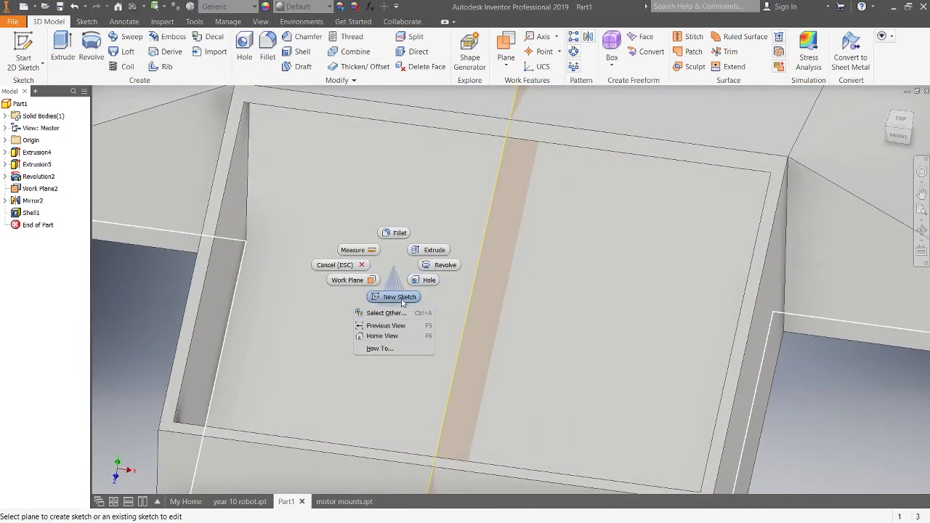
{"action": "left_click", "coordinate": [400, 297]}
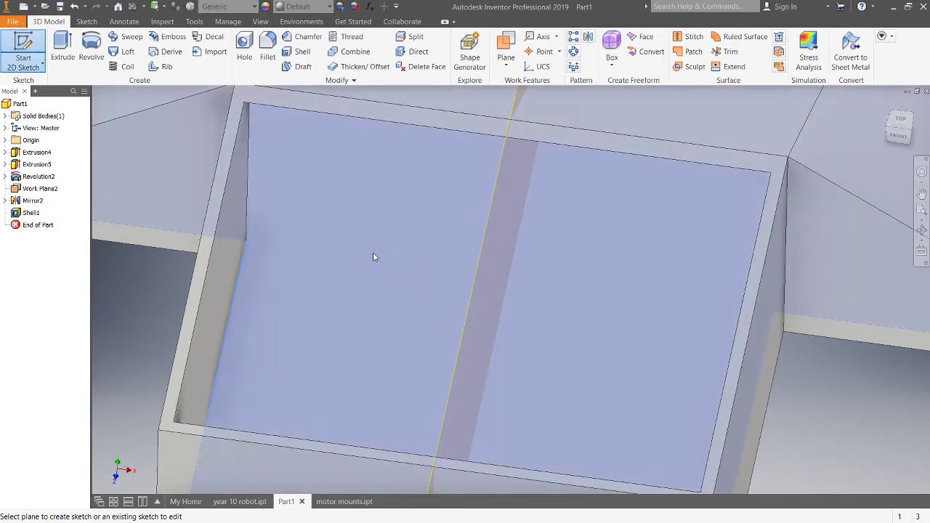
{"action": "left_click", "coordinate": [374, 254]}
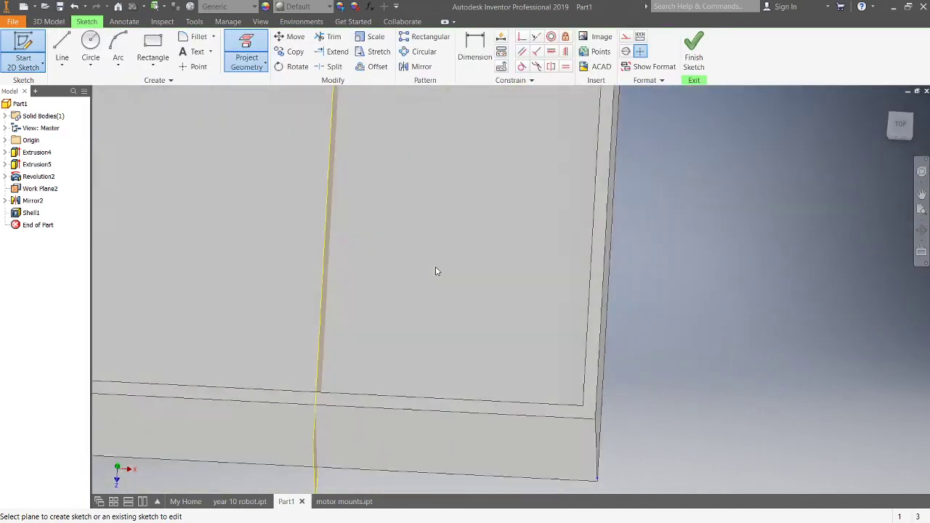
{"action": "middle_click_drag", "start_coordinate": [460, 201], "coordinate": [456, 333]}
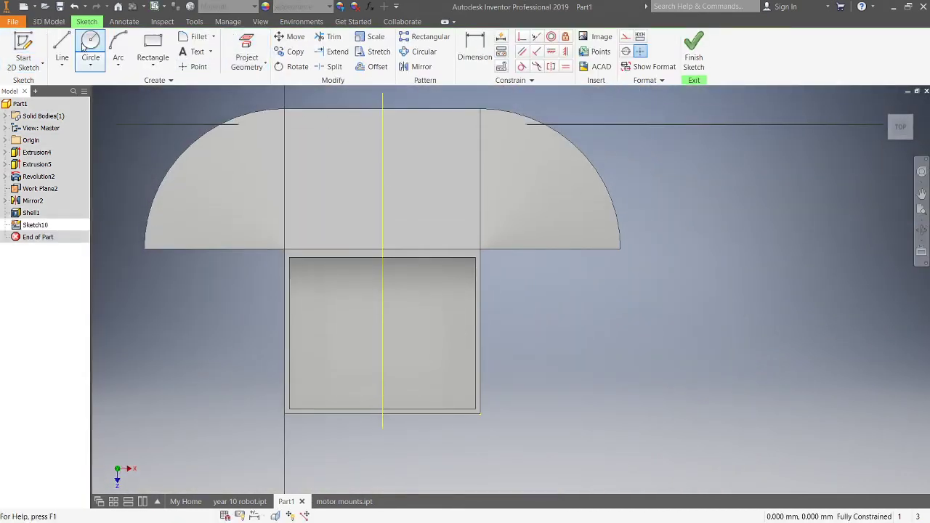
Step: Sketch two narrow rectangles about 48 mm long, one near each side, from the compartment opening's wedge-side edge to the wedge's front edge
{"action": "left_click", "coordinate": [153, 48]}
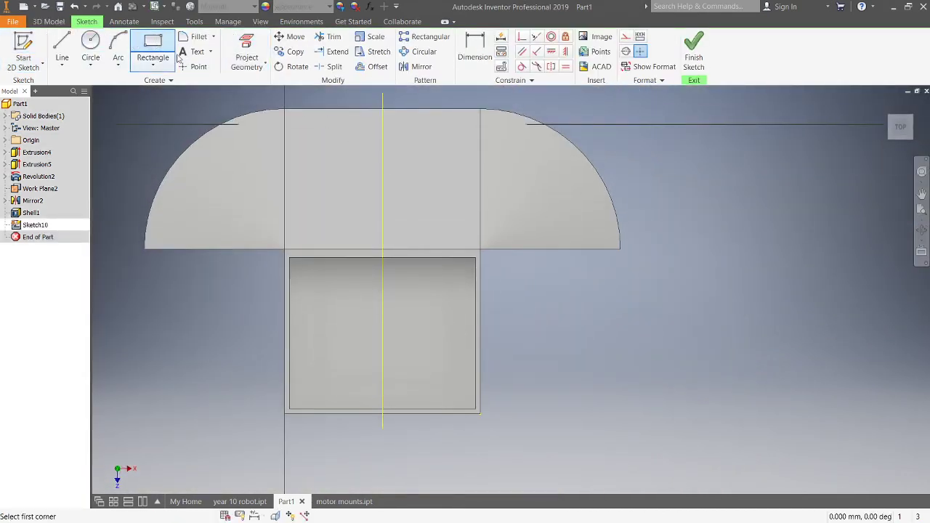
{"action": "left_click", "coordinate": [295, 257]}
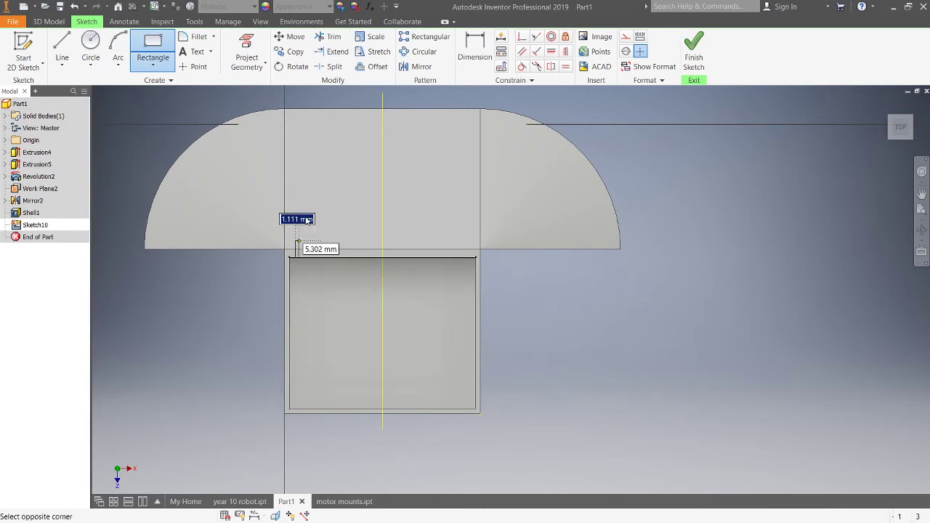
{"action": "left_click", "coordinate": [304, 109]}
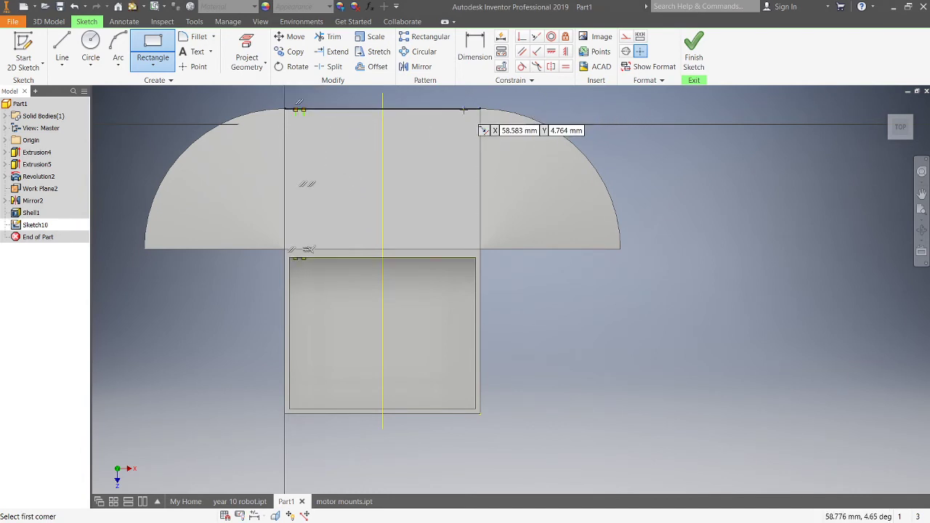
{"action": "left_click", "coordinate": [474, 108]}
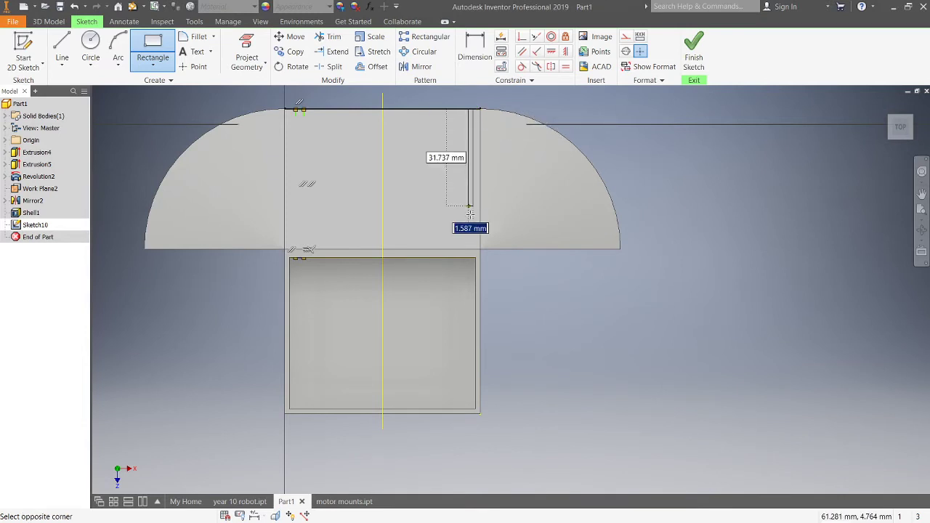
{"action": "left_click", "coordinate": [457, 258]}
Step: Dimension the widths of both narrow rectangles and set each to 2 mm
{"action": "left_click", "coordinate": [474, 48]}
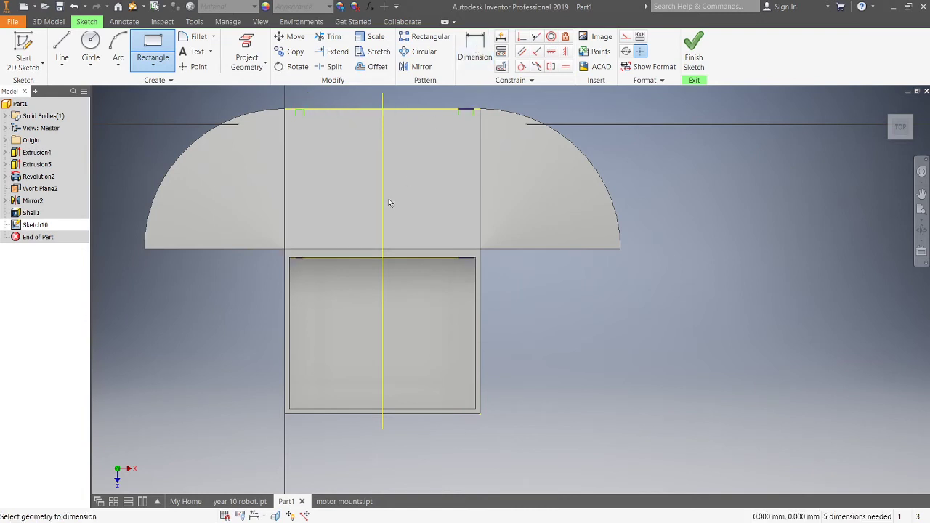
{"action": "left_click", "coordinate": [304, 221]}
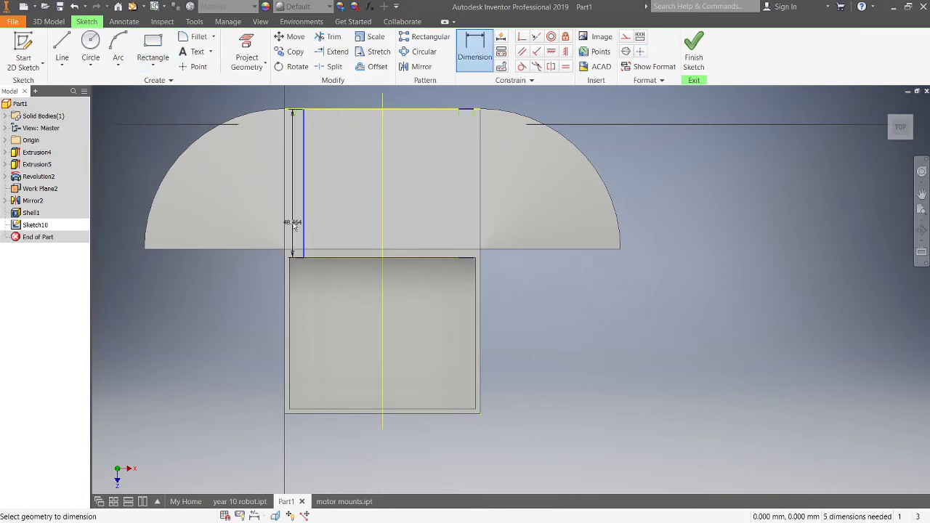
{"action": "left_click", "coordinate": [296, 223]}
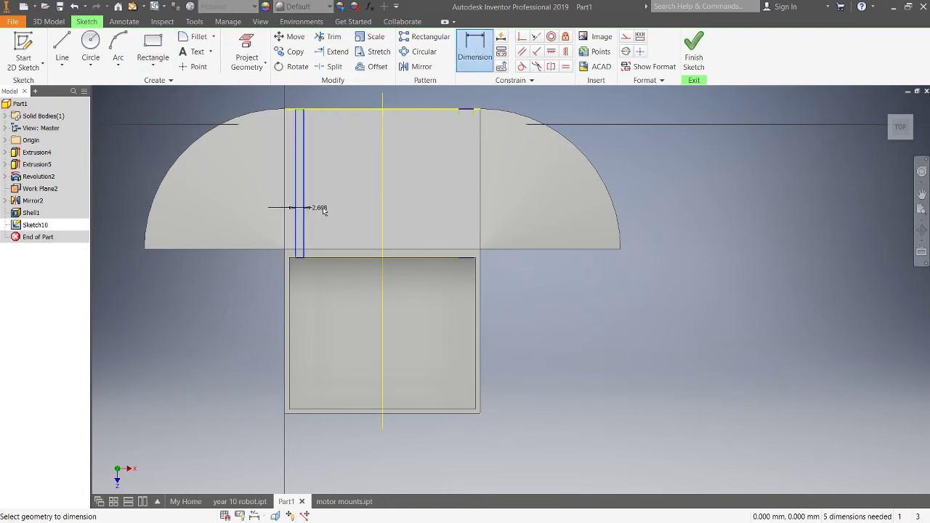
{"action": "left_click", "coordinate": [322, 207]}
{"action": "type", "text": "2"}
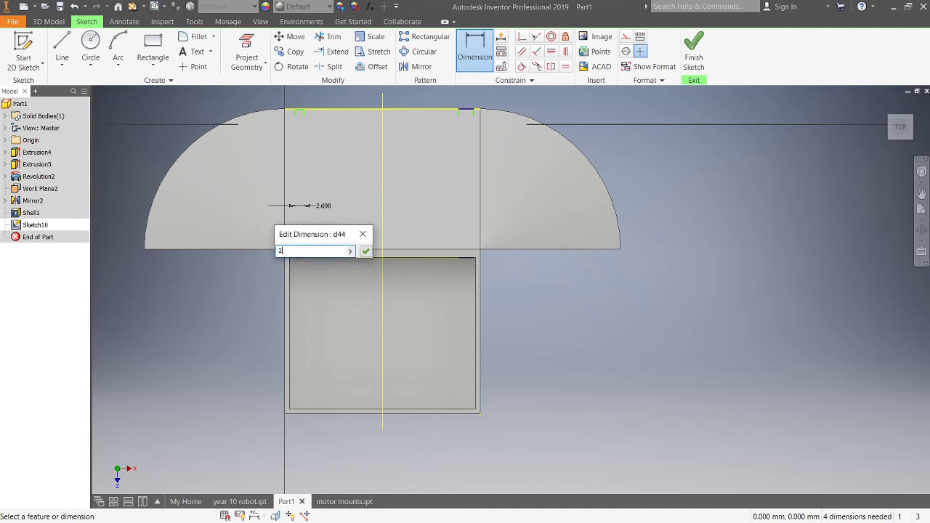
{"action": "key", "text": "Return"}
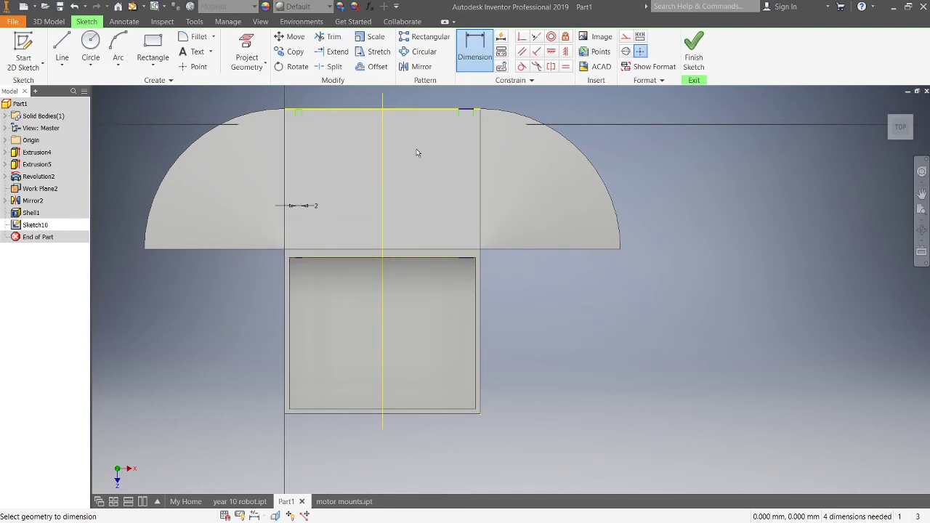
{"action": "left_click", "coordinate": [475, 157]}
{"action": "left_click", "coordinate": [458, 161]}
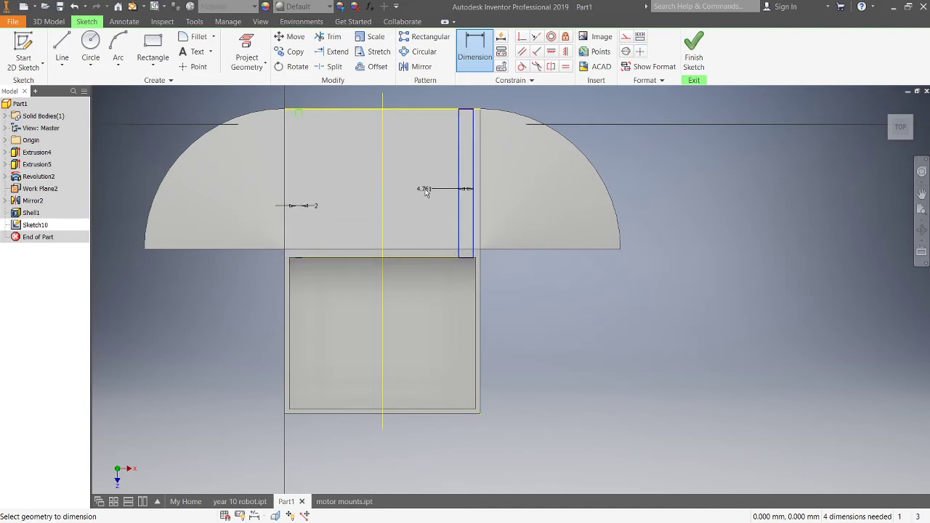
{"action": "left_click", "coordinate": [432, 191]}
{"action": "type", "text": "2"}
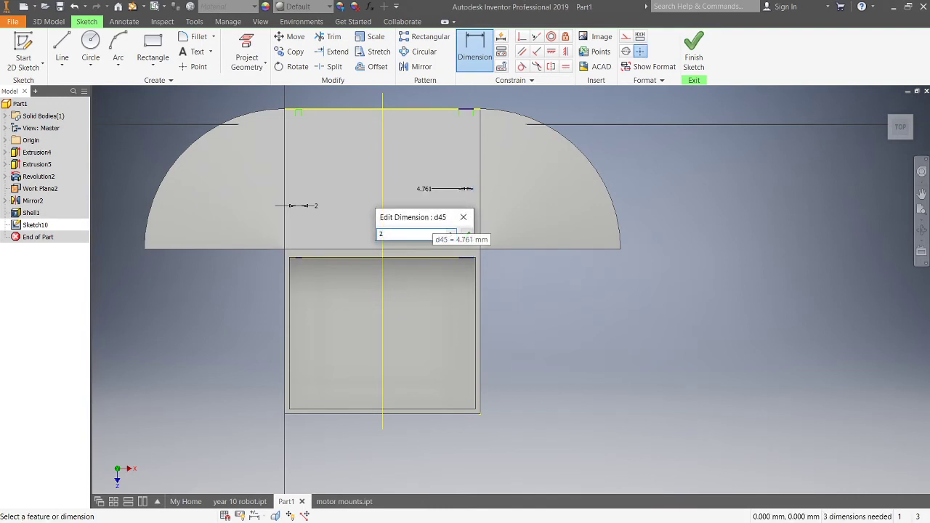
{"action": "key", "text": "Return"}
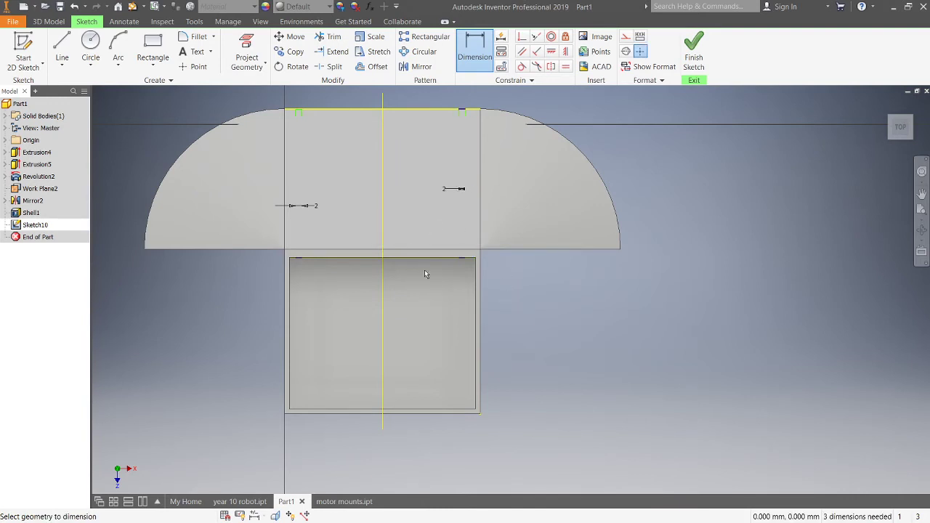
Step: Dimension the gap between each narrow rectangle's outer edge and the adjacent inner side wall, setting both to 5 mm
{"action": "scroll", "coordinate": [478, 260], "scroll_direction": "up", "scroll_amount": 3}
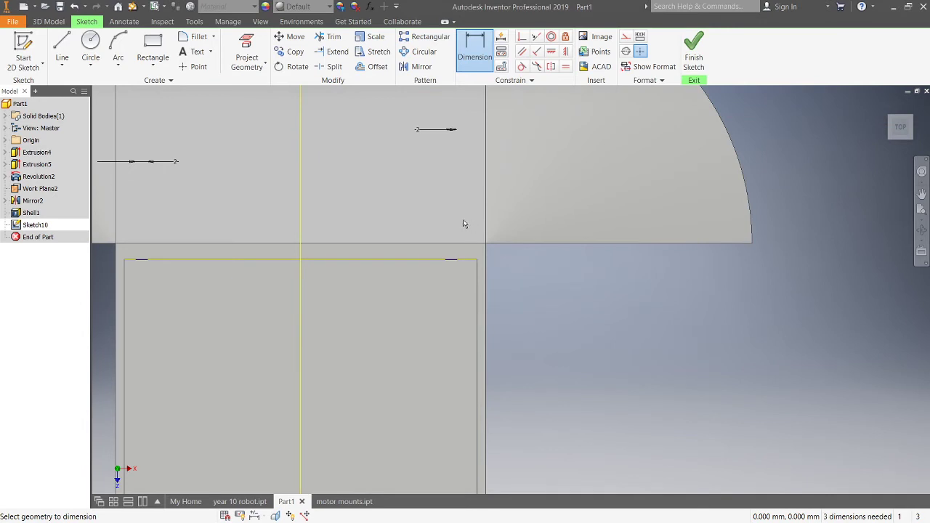
{"action": "left_click", "coordinate": [456, 221]}
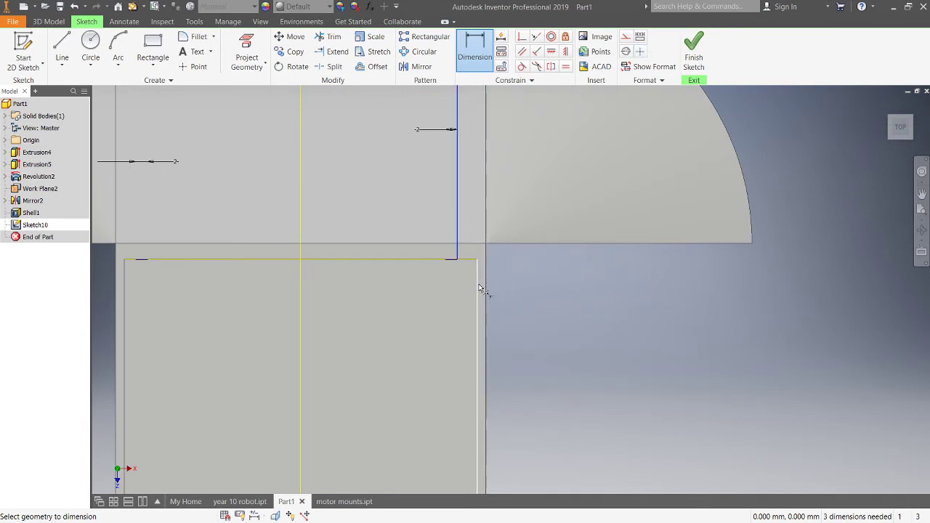
{"action": "left_click", "coordinate": [469, 221]}
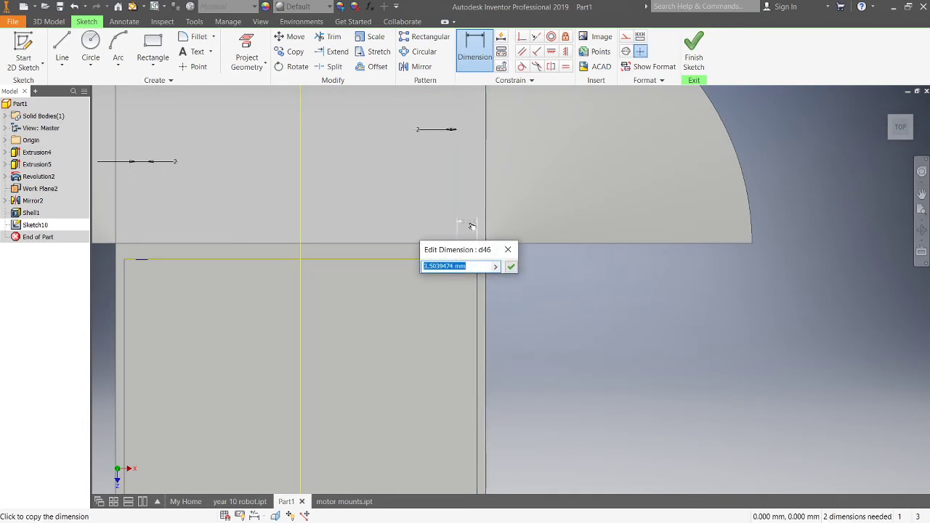
{"action": "type", "text": "5"}
{"action": "key", "text": "Return"}
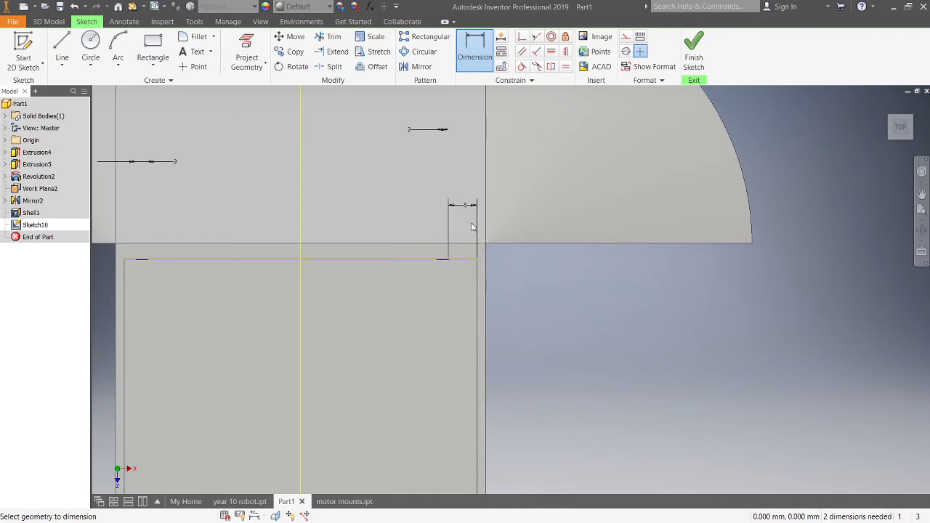
{"action": "left_click", "coordinate": [136, 241]}
{"action": "left_click", "coordinate": [125, 264]}
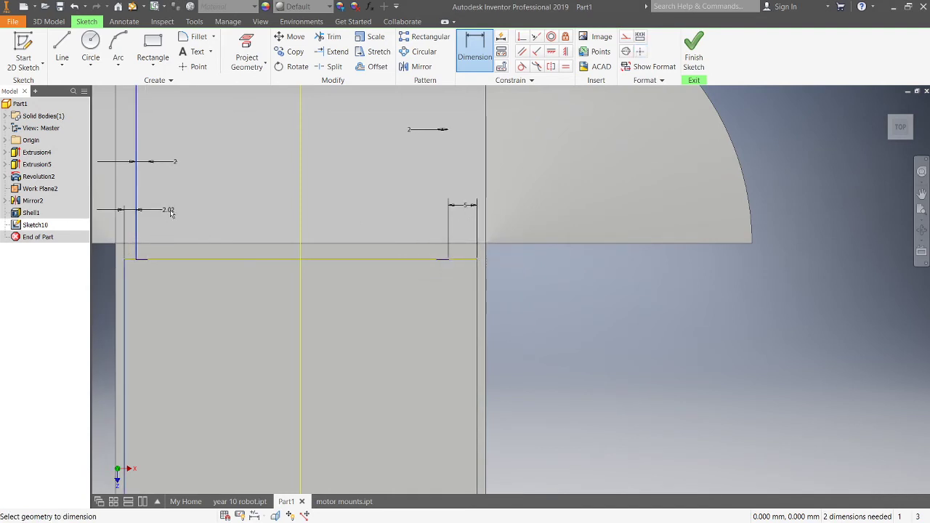
{"action": "left_click", "coordinate": [202, 203]}
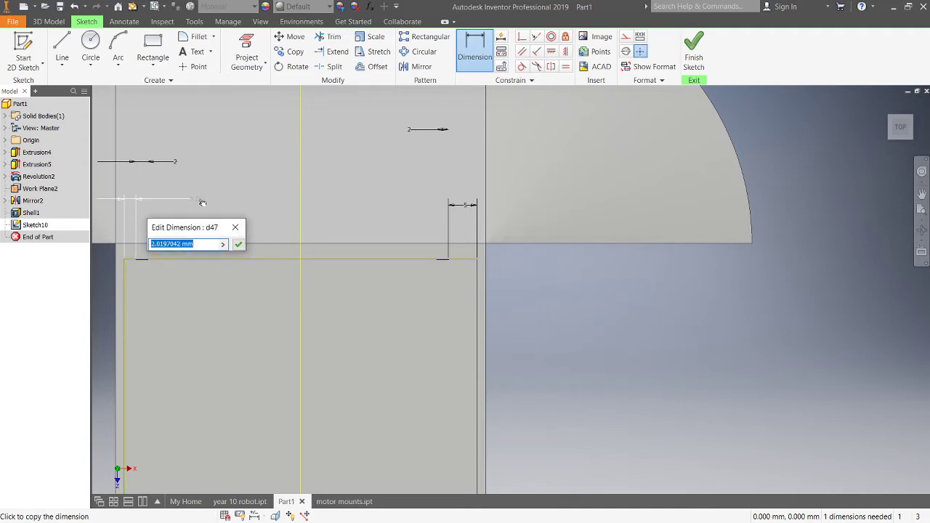
{"action": "type", "text": "2"}
{"action": "key", "text": "Return"}
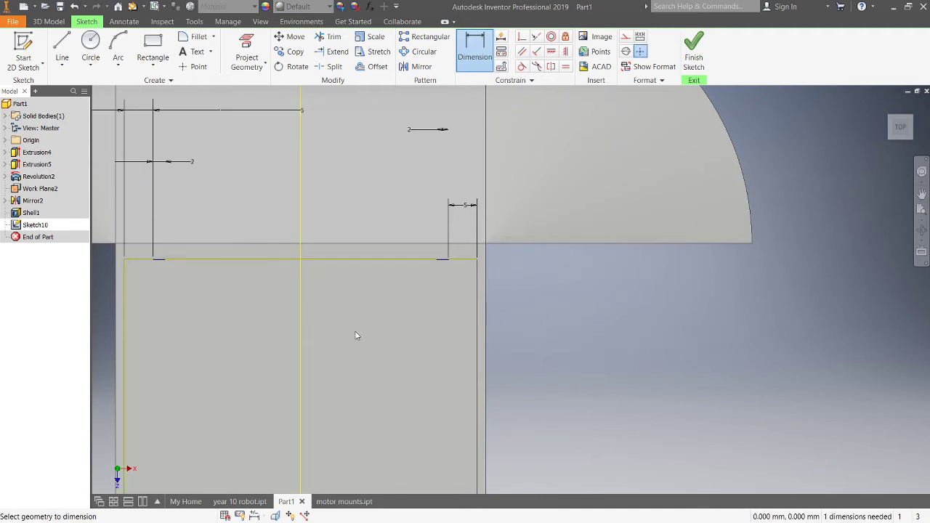
Step: Begin an Extrude with both narrow rectangles selected as profiles
{"action": "middle_click_drag", "start_coordinate": [349, 327], "coordinate": [372, 289], "text": "shift"}
{"action": "key", "text": "c"}
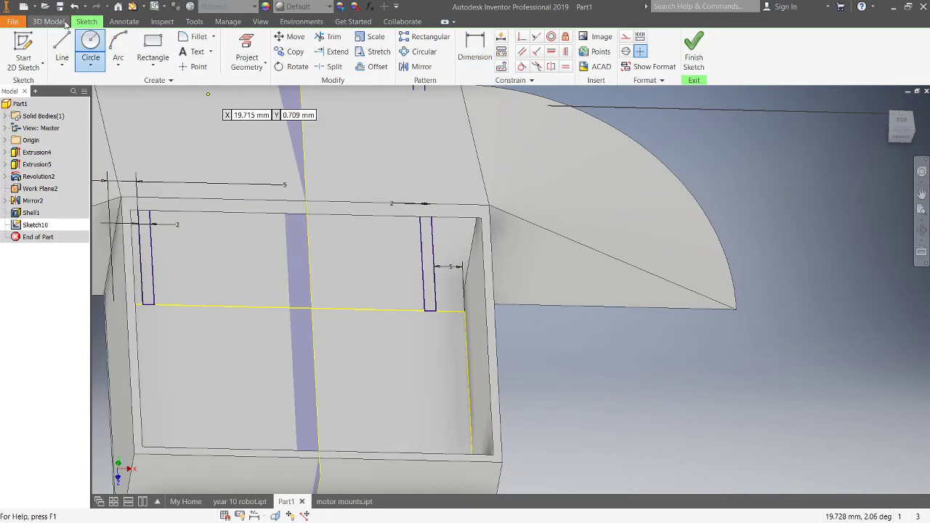
{"action": "left_click", "coordinate": [48, 21]}
{"action": "left_click", "coordinate": [63, 51]}
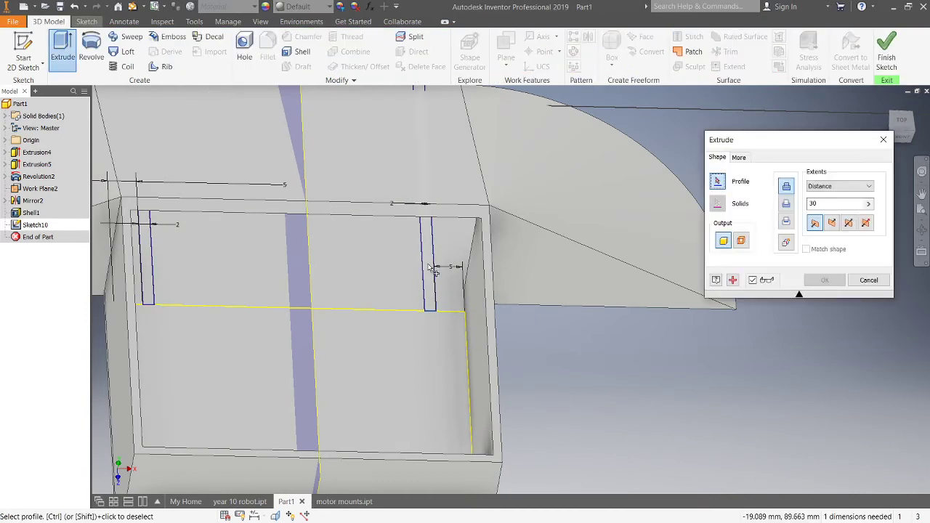
{"action": "scroll", "coordinate": [431, 276], "scroll_direction": "down", "scroll_amount": 2}
{"action": "left_click", "coordinate": [431, 276]}
{"action": "scroll", "coordinate": [152, 291], "scroll_direction": "down", "scroll_amount": 5}
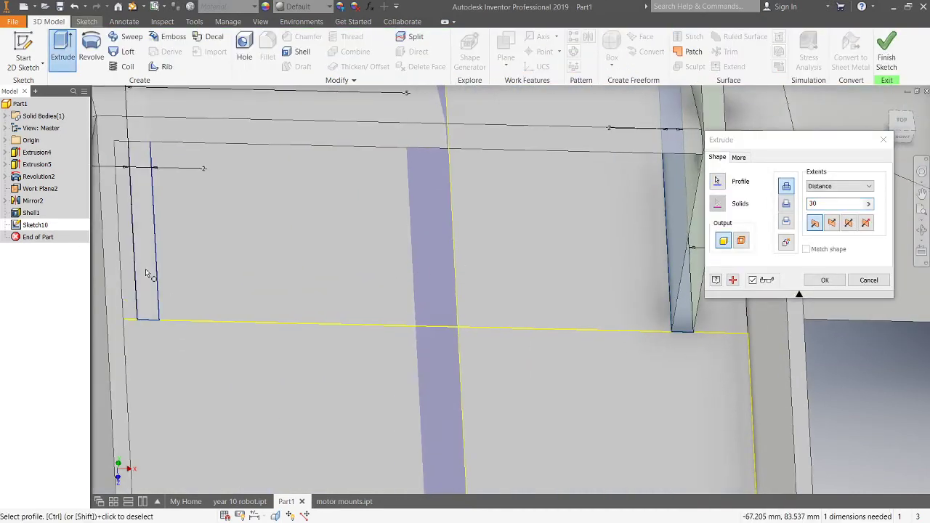
{"action": "left_click", "coordinate": [152, 276]}
{"action": "scroll", "coordinate": [531, 222], "scroll_direction": "up", "scroll_amount": 4}
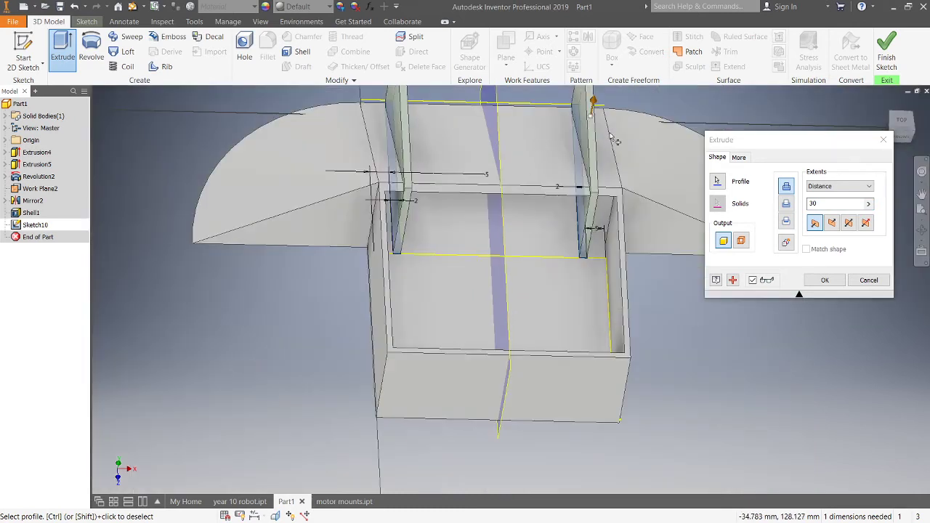
Step: Try ending the extrusion at the wedge's sloped face with the To extent
{"action": "left_click", "coordinate": [866, 187]}
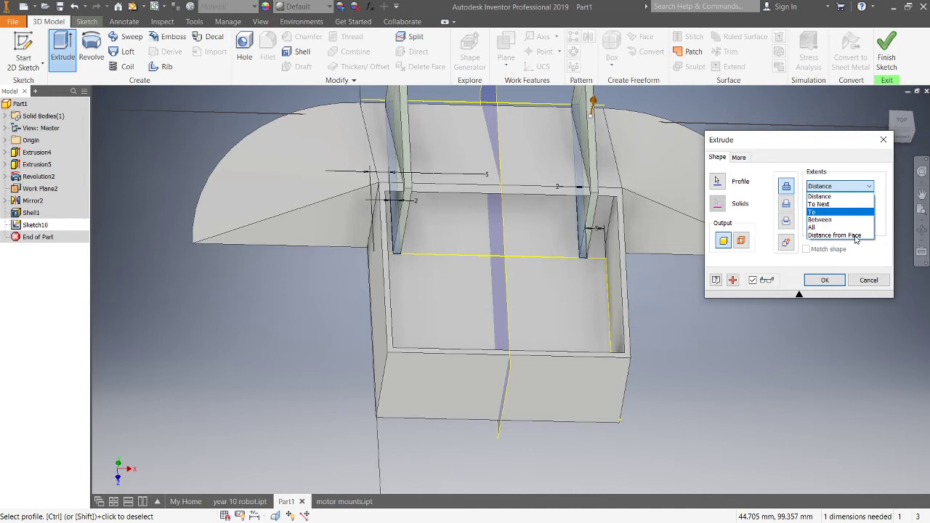
{"action": "left_click", "coordinate": [820, 212]}
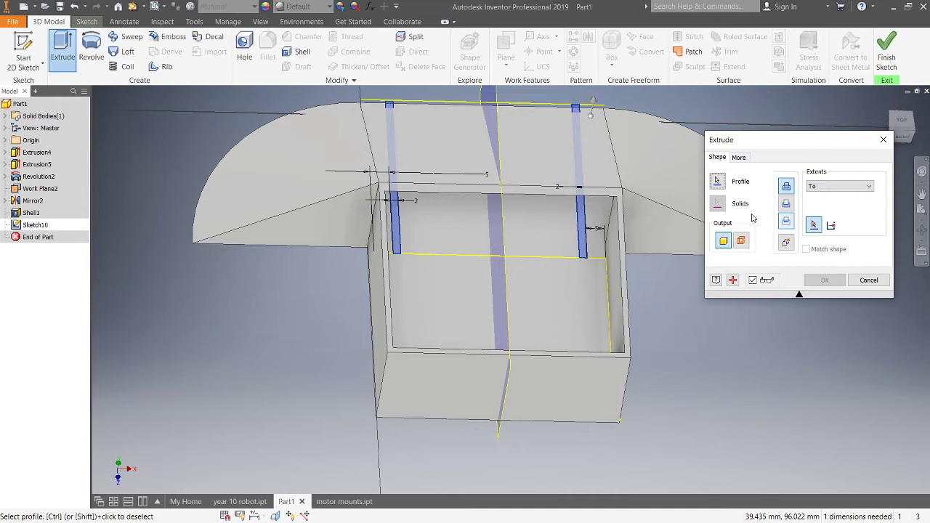
{"action": "left_click", "coordinate": [531, 160]}
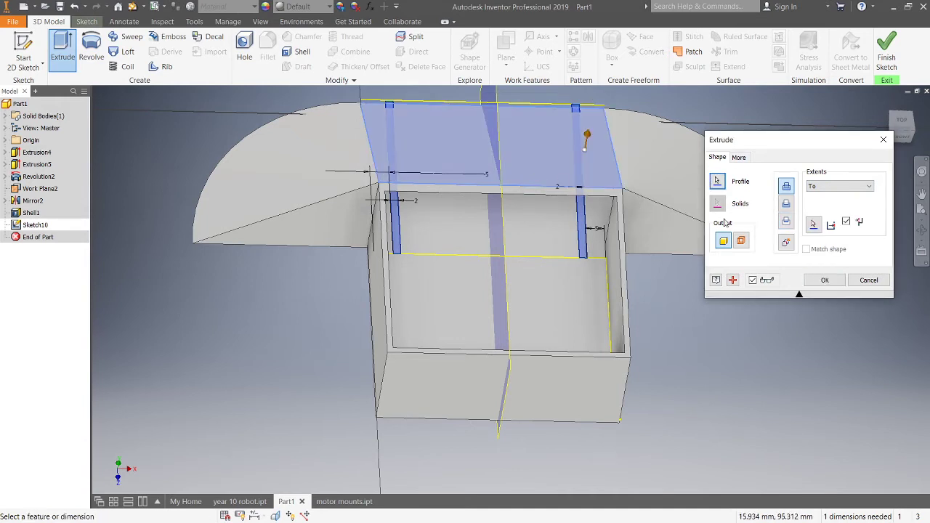
Step: Extrude the two rectangles with the To Next extent to form support ribs inside the hollow wedge
{"action": "left_click", "coordinate": [868, 187]}
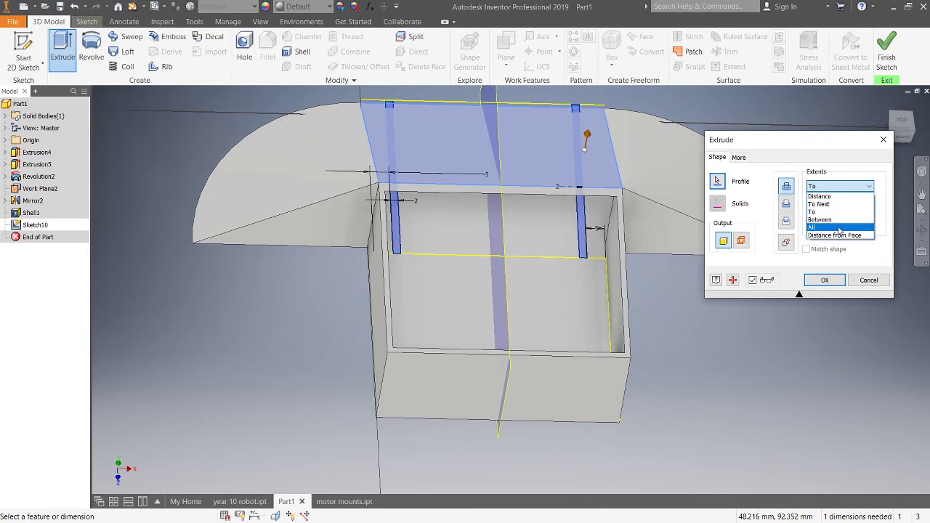
{"action": "left_click", "coordinate": [839, 205]}
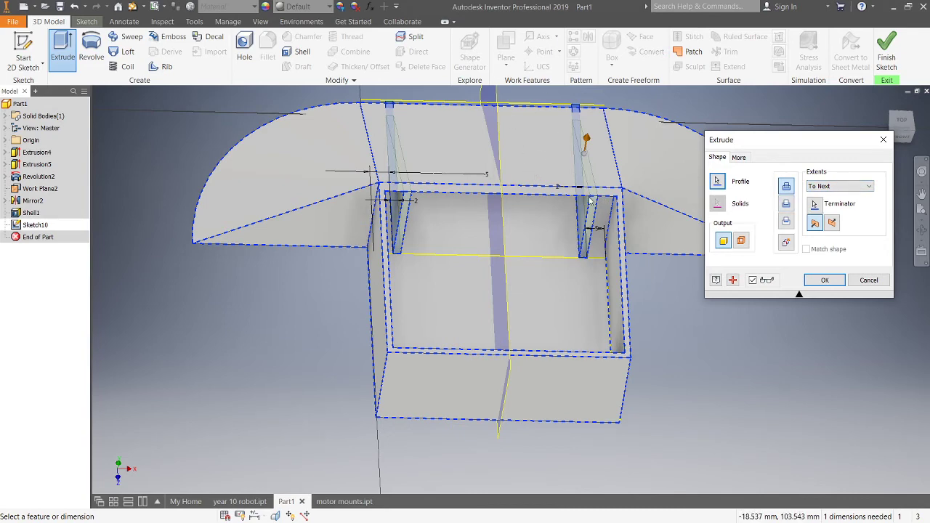
{"action": "scroll", "coordinate": [589, 198], "scroll_direction": "down", "scroll_amount": 3}
{"action": "middle_click_drag", "start_coordinate": [500, 232], "coordinate": [548, 197], "text": "shift"}
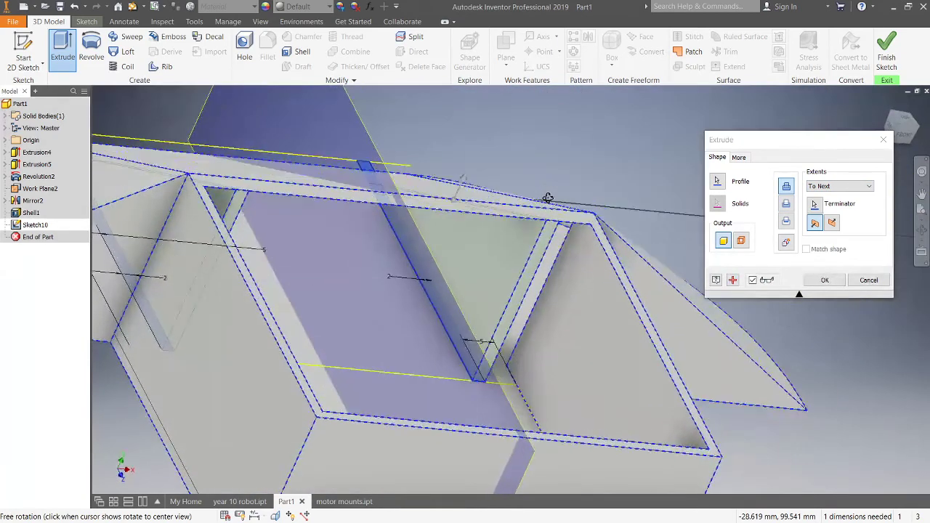
{"action": "left_click", "coordinate": [828, 279]}
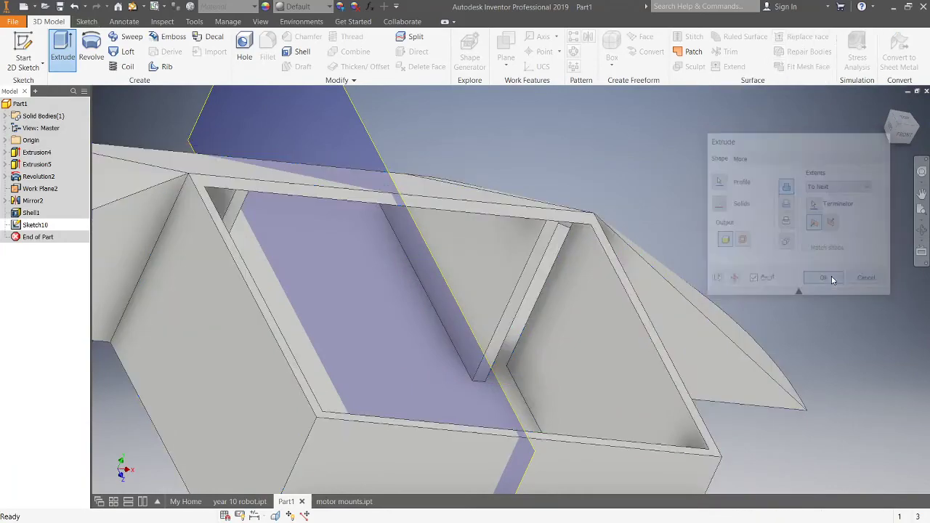
{"action": "middle_click_drag", "start_coordinate": [485, 295], "coordinate": [472, 159], "text": "shift"}
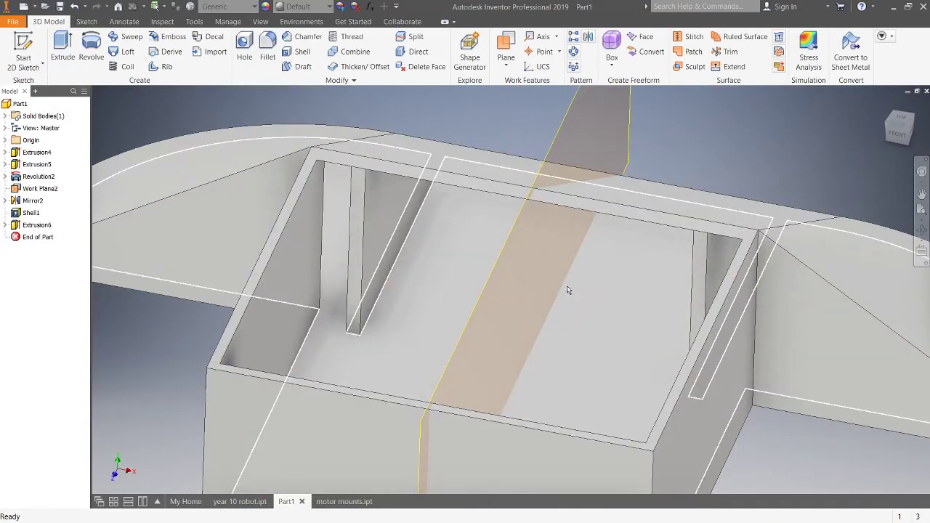
Step: Start a sketch on the compartment's outer side wall and project the inner edge of the rear wall into it
{"action": "middle_click_drag", "start_coordinate": [568, 290], "coordinate": [482, 271], "text": "shift"}
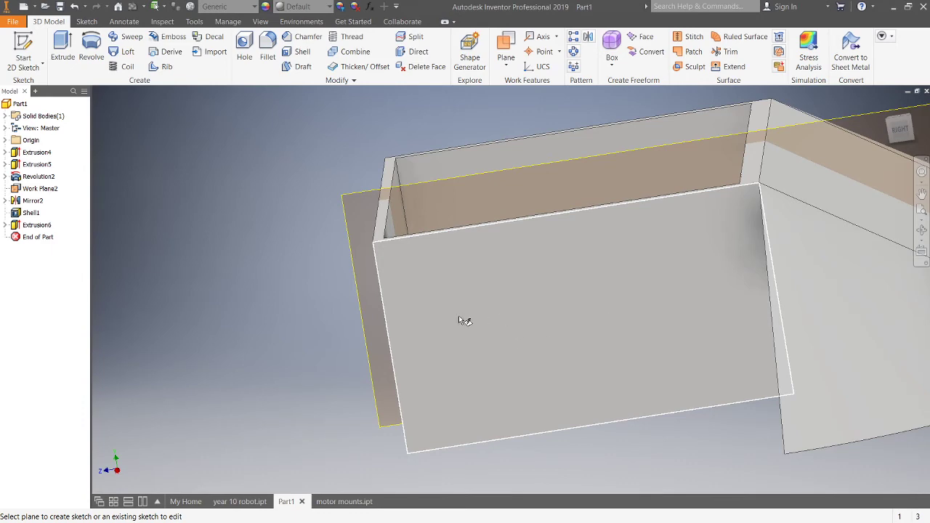
{"action": "right_click", "coordinate": [455, 294]}
{"action": "left_click", "coordinate": [454, 335]}
{"action": "left_click", "coordinate": [478, 308]}
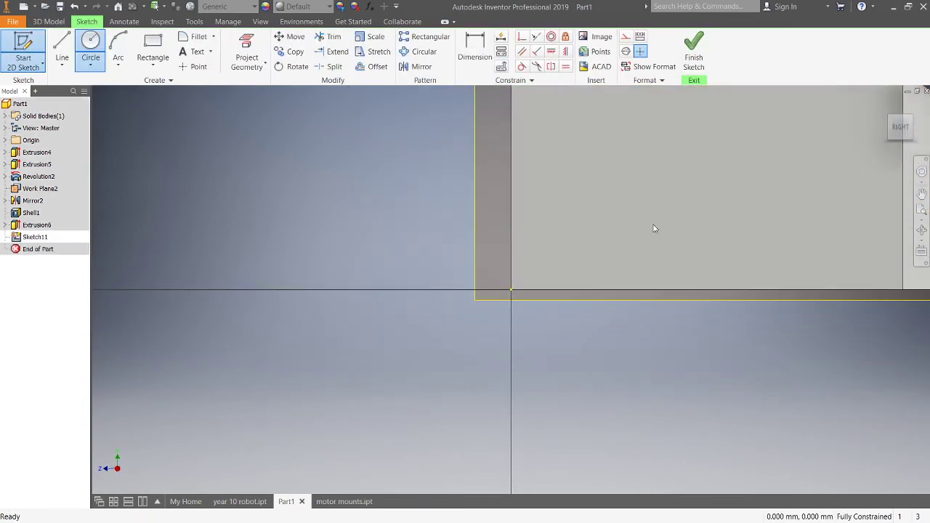
{"action": "middle_click_drag", "start_coordinate": [652, 228], "coordinate": [552, 291]}
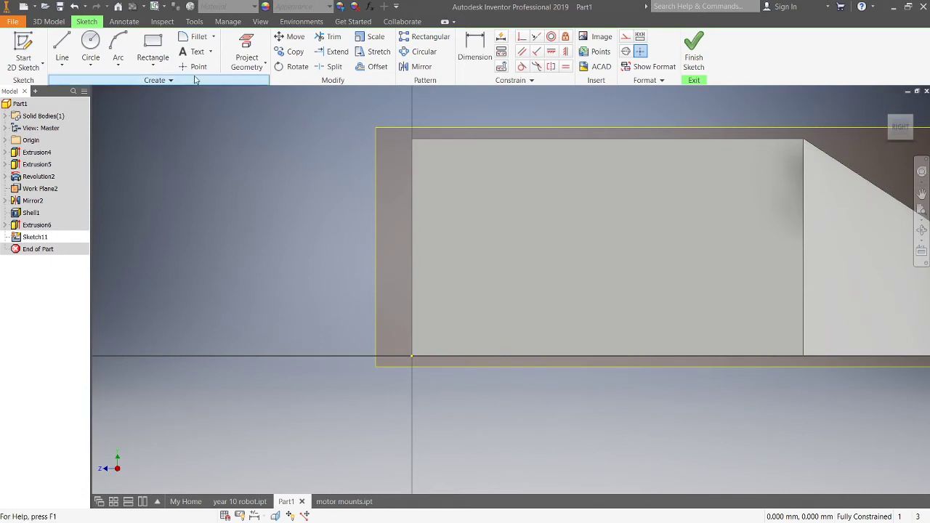
{"action": "left_click", "coordinate": [247, 45]}
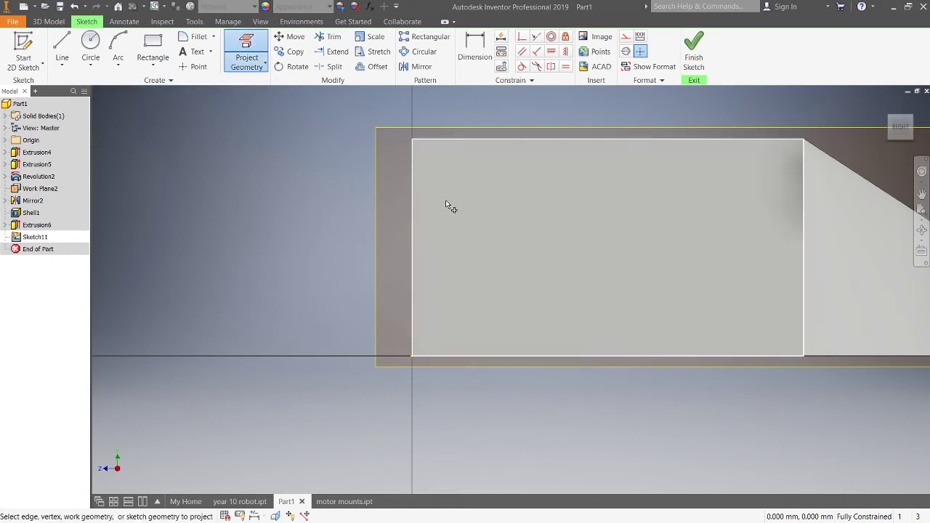
{"action": "left_click", "coordinate": [425, 234]}
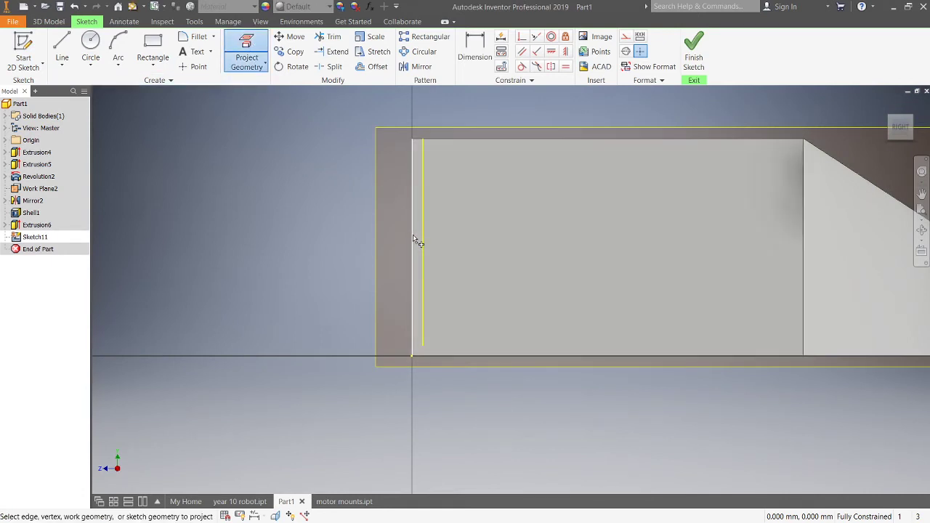
Step: Draw a rectangle 12 mm wide and 10 mm high on the side wall, near the rear wall
{"action": "left_click", "coordinate": [153, 50]}
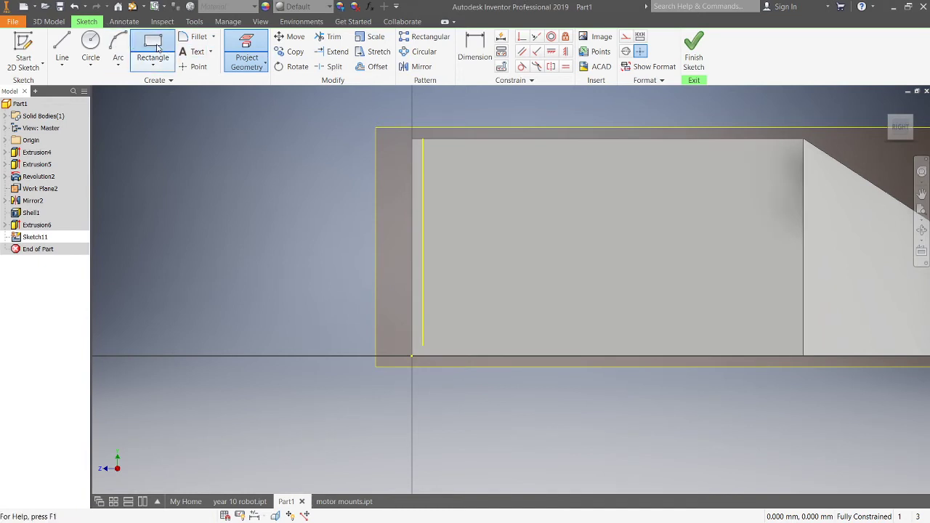
{"action": "left_click", "coordinate": [452, 219]}
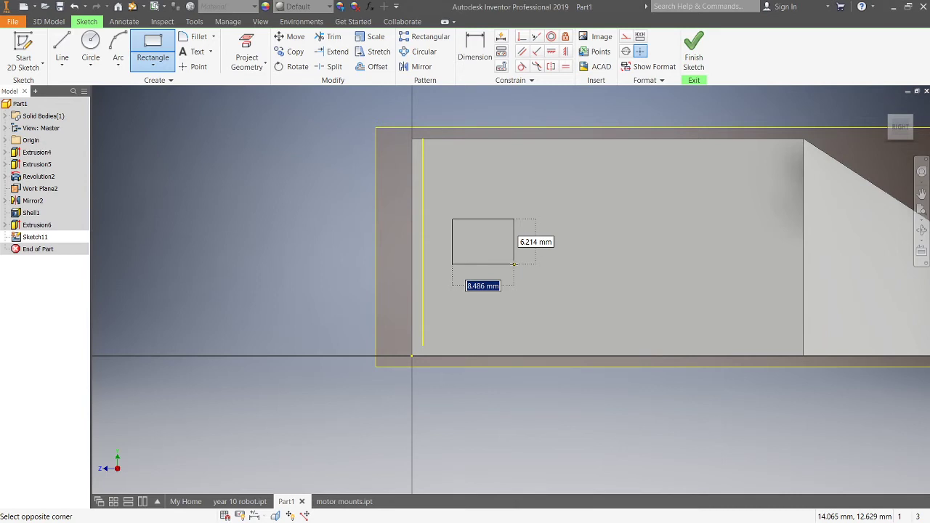
{"action": "key", "text": "Tab"}
{"action": "type", "text": "1"}
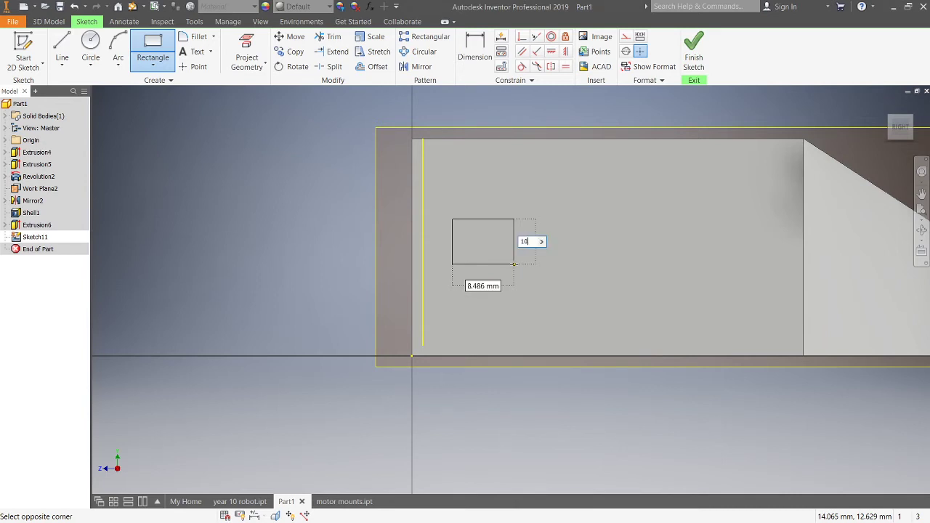
{"action": "type", "text": "0"}
{"action": "key", "text": "Tab"}
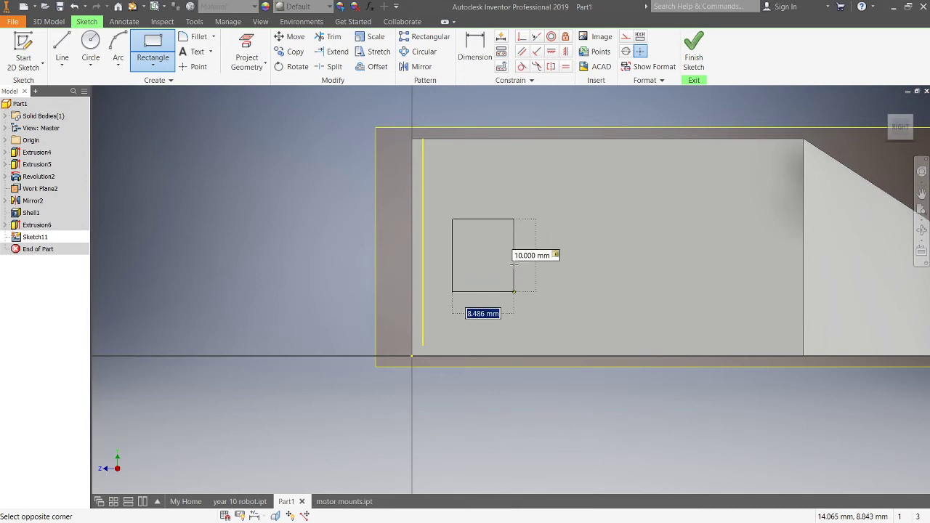
{"action": "type", "text": "12"}
{"action": "key", "text": "Tab"}
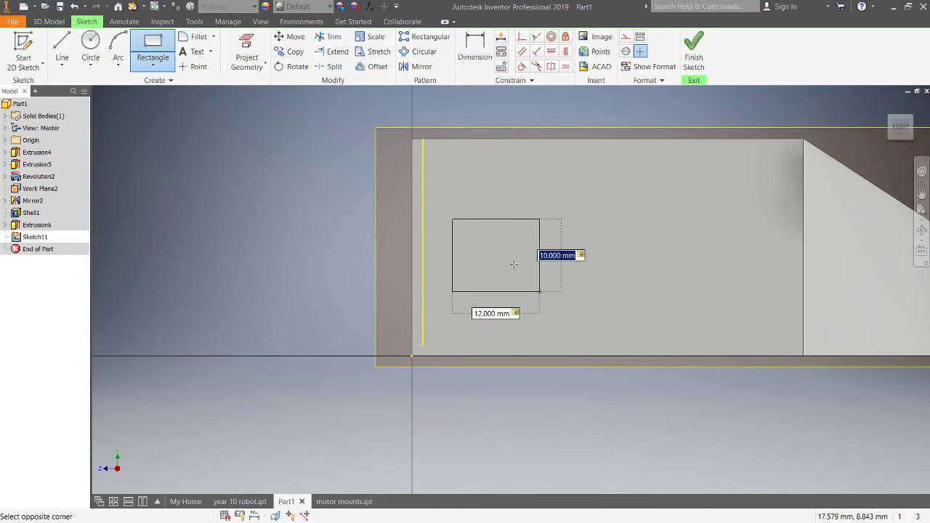
{"action": "key", "text": "Return"}
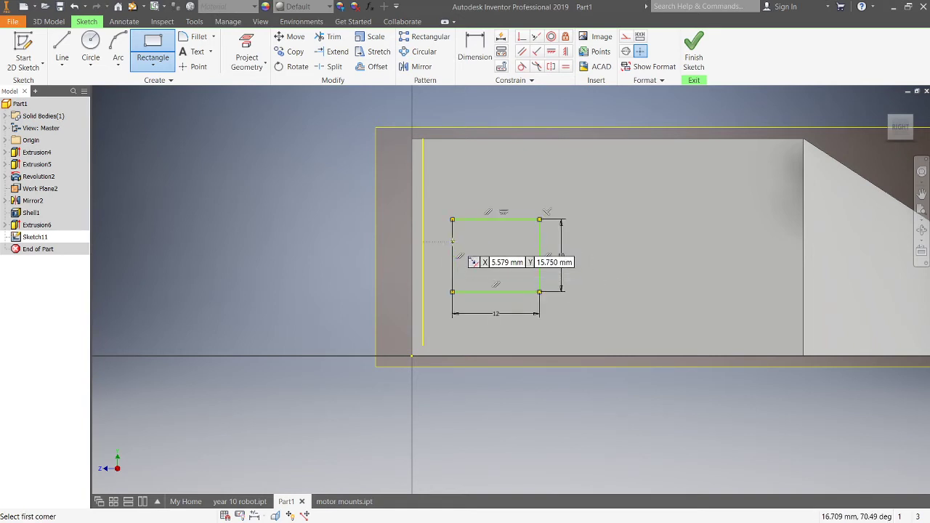
Step: Dimension the gap between the rectangle's rear edge and the projected inner wall line, setting it to 0 mm
{"action": "left_click", "coordinate": [475, 51]}
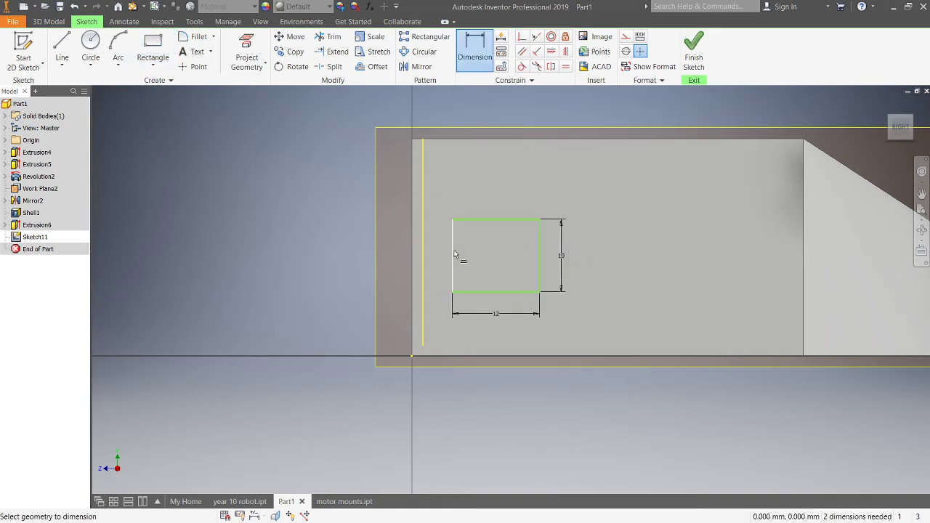
{"action": "left_click", "coordinate": [425, 237]}
{"action": "left_click", "coordinate": [457, 204]}
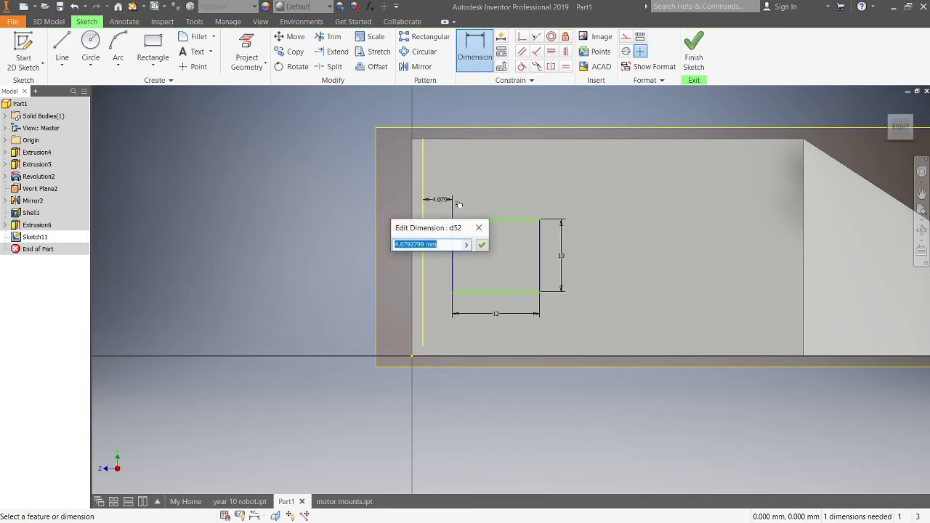
{"action": "type", "text": "6"}
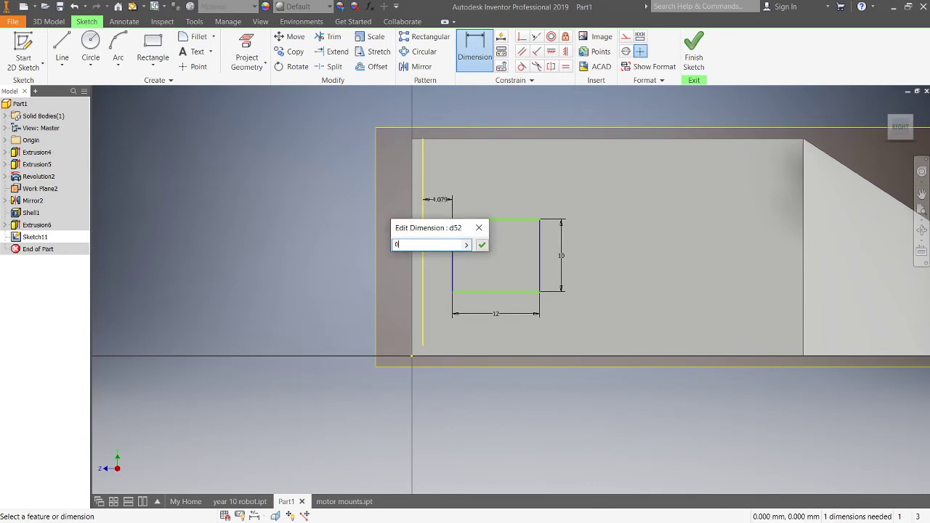
{"action": "key", "text": "Return"}
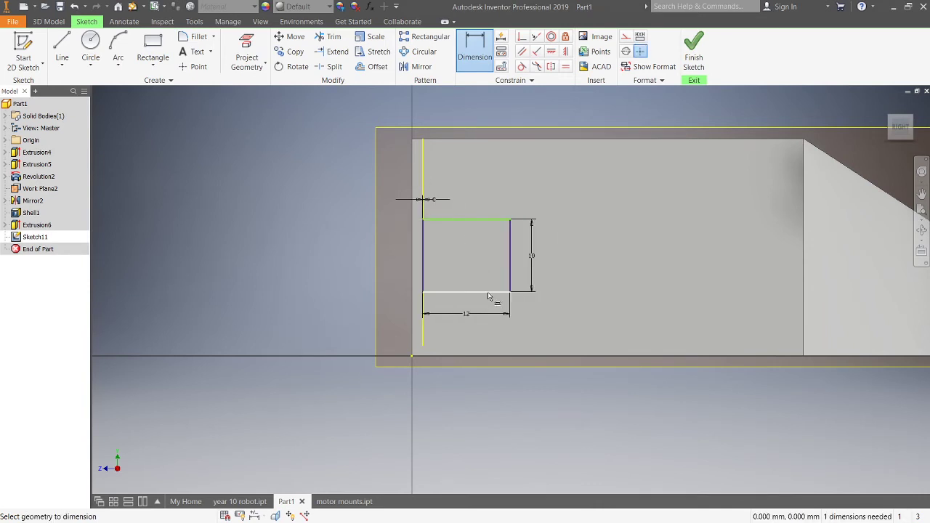
Step: Check the required inside height in the Word document of dimensions and return to the Inventor sketch
{"action": "scroll", "coordinate": [488, 296], "scroll_direction": "up", "scroll_amount": 3}
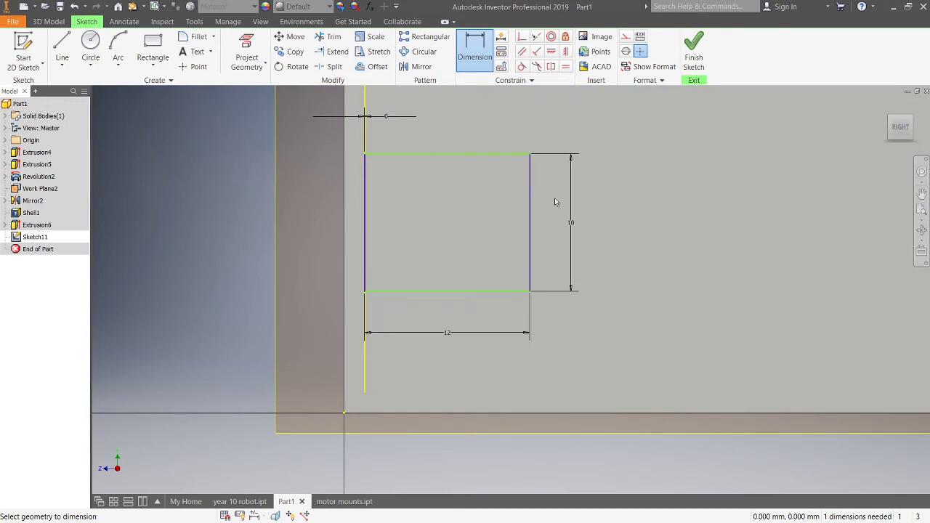
{"action": "scroll", "coordinate": [554, 201], "scroll_direction": "down", "scroll_amount": 4}
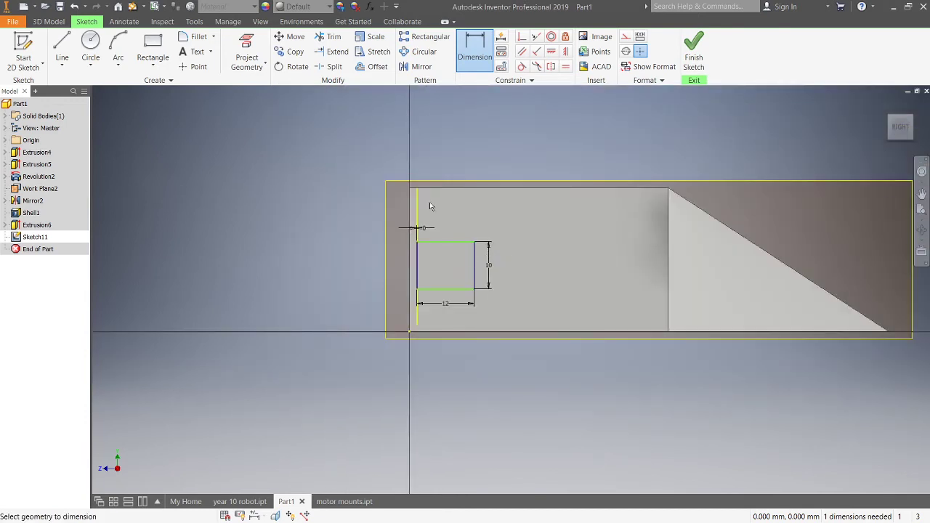
{"action": "scroll", "coordinate": [429, 206], "scroll_direction": "up", "scroll_amount": 3}
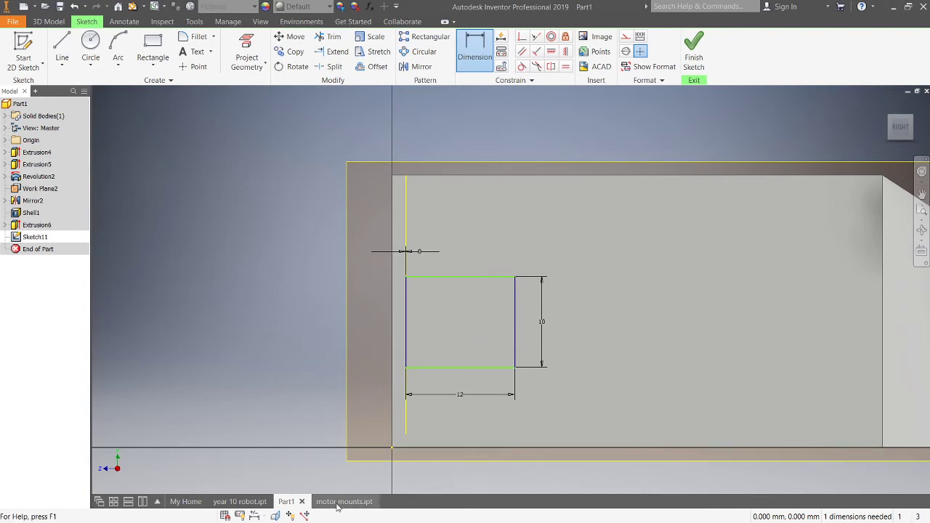
{"action": "mouse_move", "coordinate": [338, 506]}
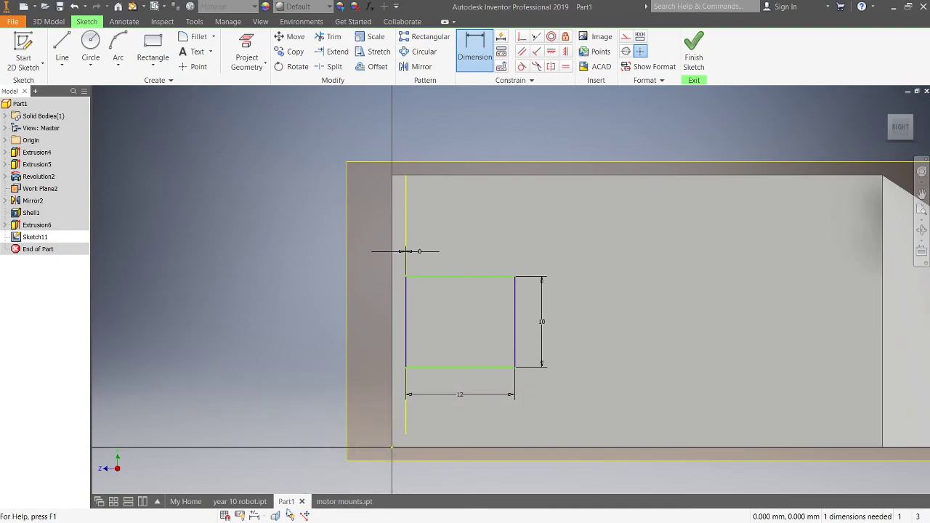
{"action": "key", "text": "alt+Tab"}
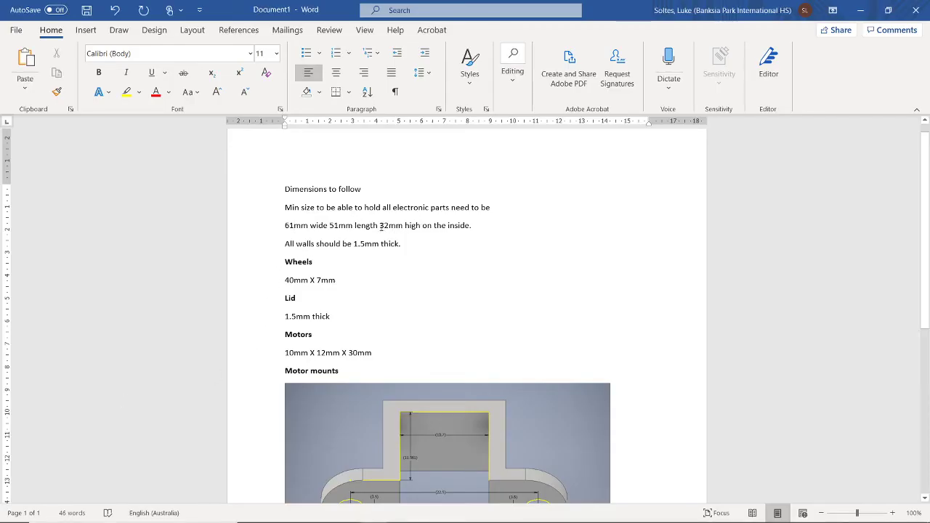
{"action": "left_click_drag", "start_coordinate": [381, 225], "coordinate": [432, 232]}
{"action": "key", "text": "alt+Tab"}
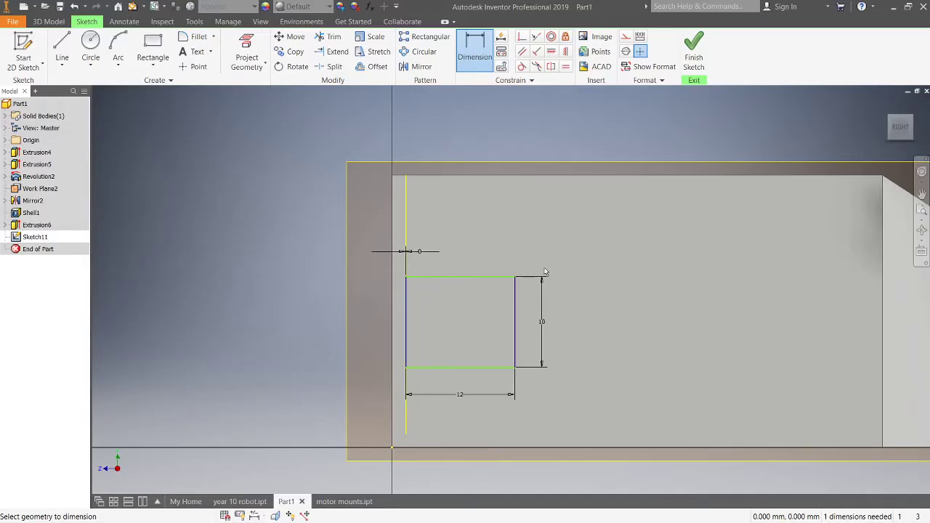
Step: Exit the sketch and check the extrusion distance of the main box feature, Extrusion4
{"action": "left_click", "coordinate": [694, 51]}
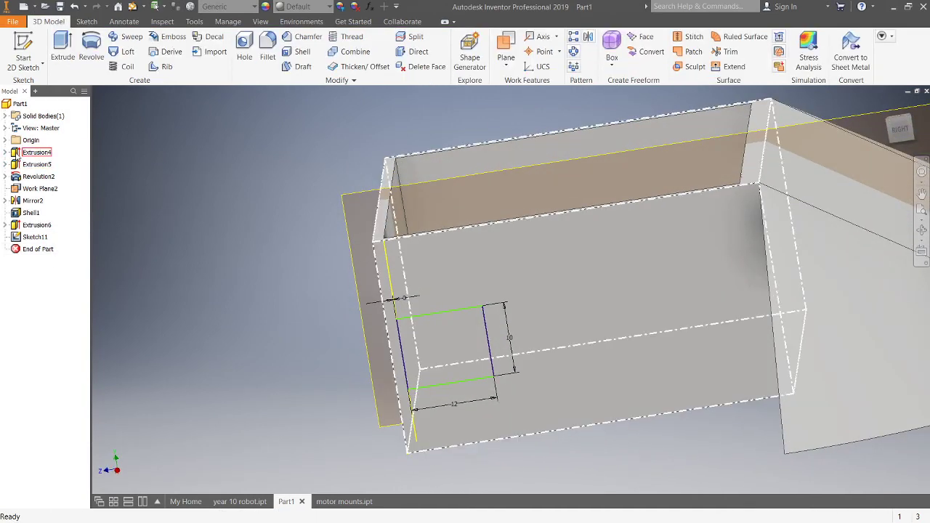
{"action": "left_click", "coordinate": [6, 153]}
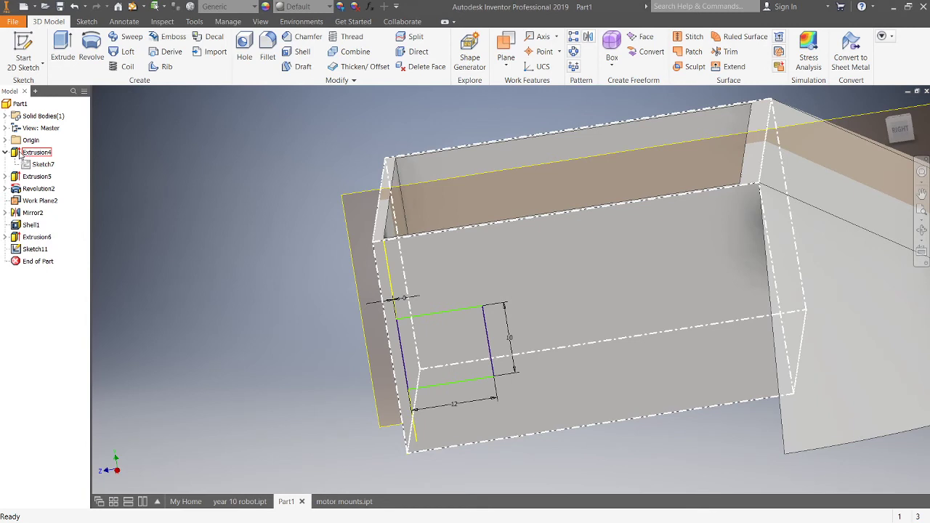
{"action": "double_click", "coordinate": [33, 153]}
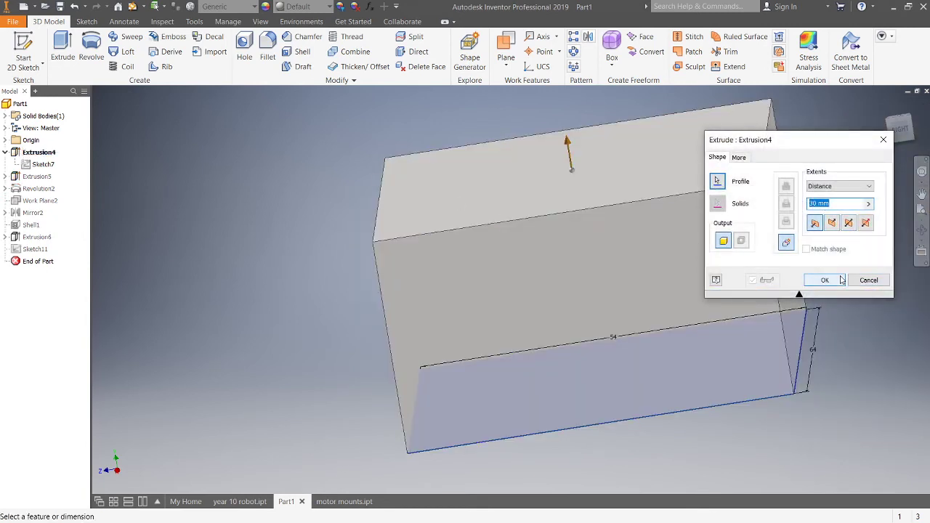
{"action": "left_click", "coordinate": [824, 280]}
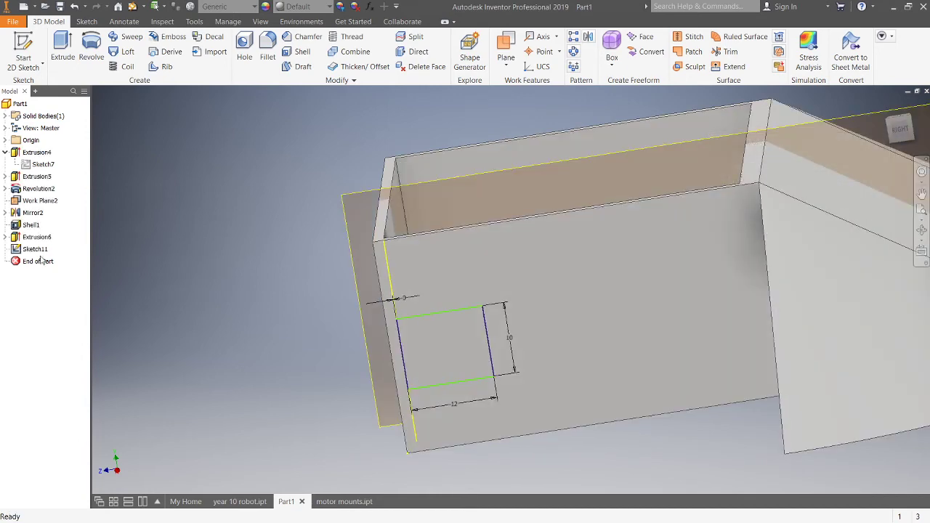
Step: Reopen the side wall sketch and set the rectangle's lower edge 10 mm above the wall's bottom edge
{"action": "double_click", "coordinate": [19, 252]}
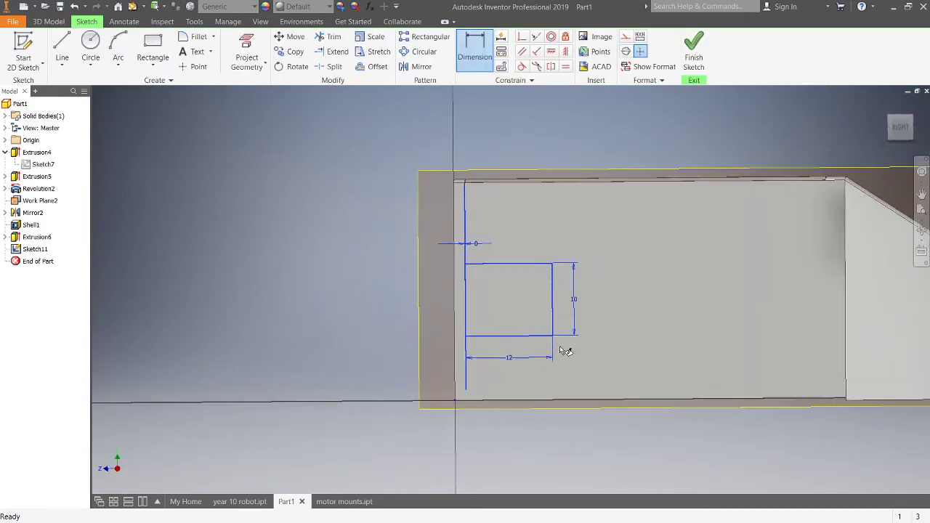
{"action": "scroll", "coordinate": [582, 316], "scroll_direction": "down", "scroll_amount": 3}
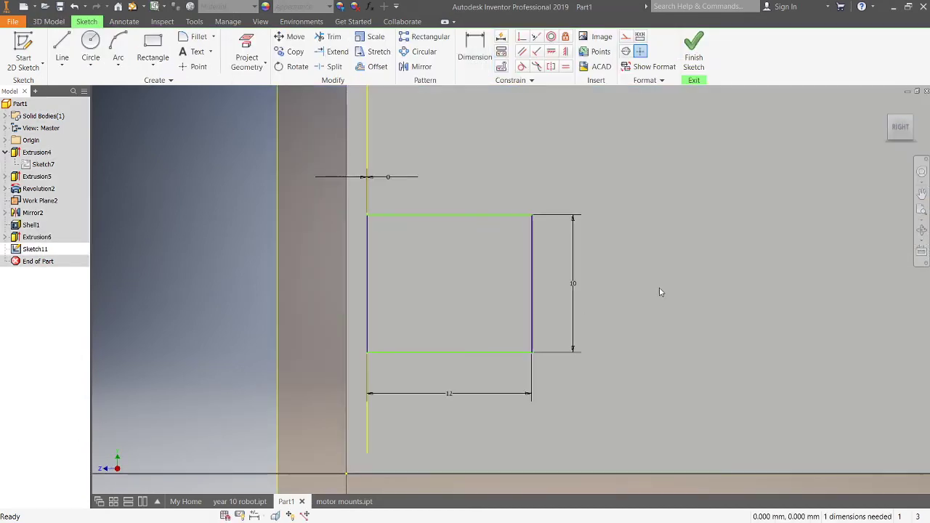
{"action": "middle_click_drag", "start_coordinate": [659, 291], "coordinate": [544, 297]}
{"action": "scroll", "coordinate": [545, 295], "scroll_direction": "up", "scroll_amount": 3}
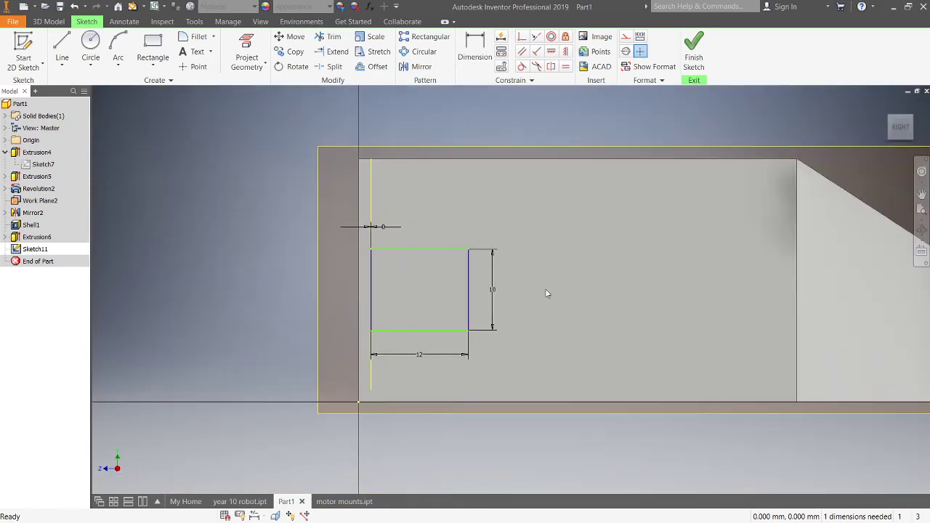
{"action": "left_click", "coordinate": [475, 48]}
{"action": "left_click", "coordinate": [446, 331]}
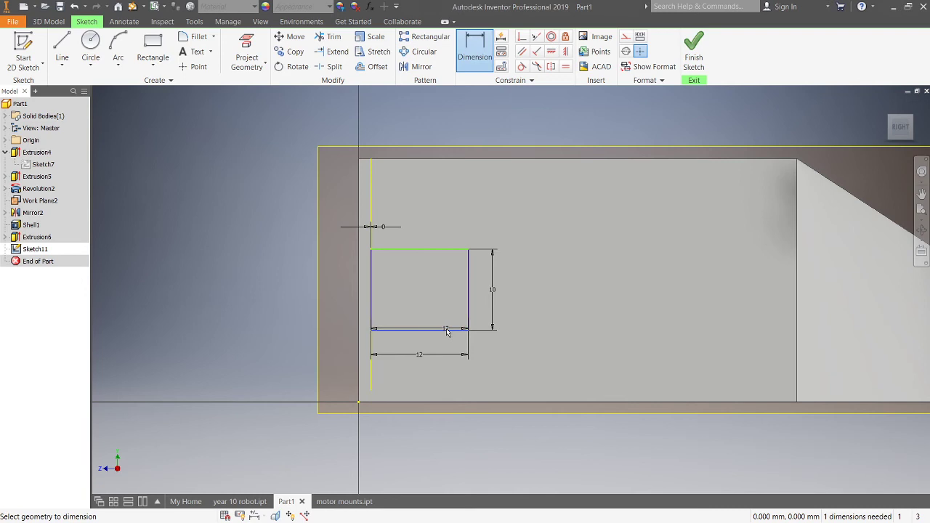
{"action": "left_click", "coordinate": [467, 401]}
{"action": "left_click", "coordinate": [536, 367]}
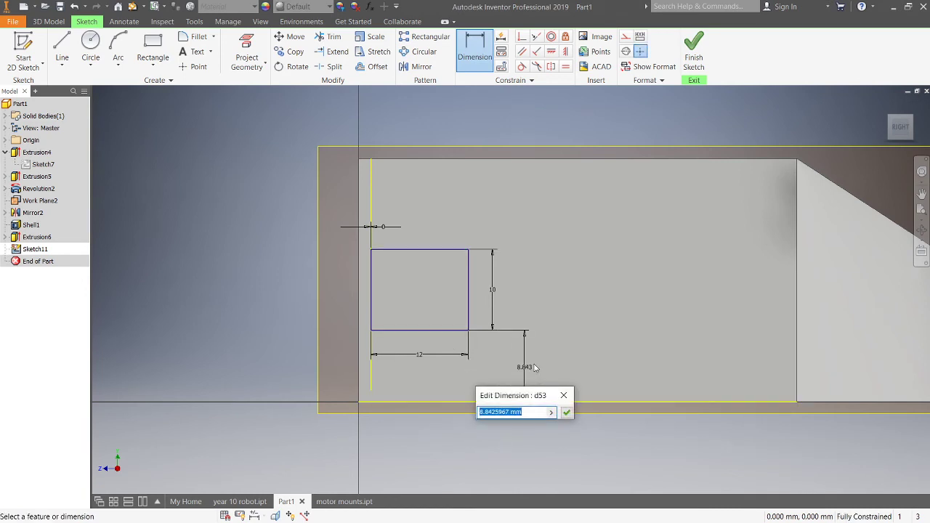
{"action": "type", "text": "10"}
{"action": "key", "text": "Return"}
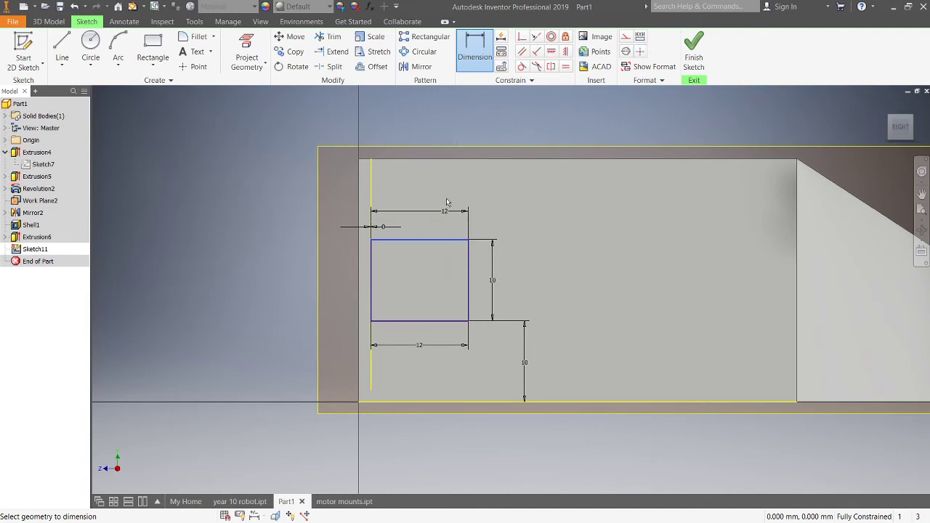
Step: Try to dimension the gap between the rectangle's upper edge and the top edge of the side wall
{"action": "left_click", "coordinate": [454, 160]}
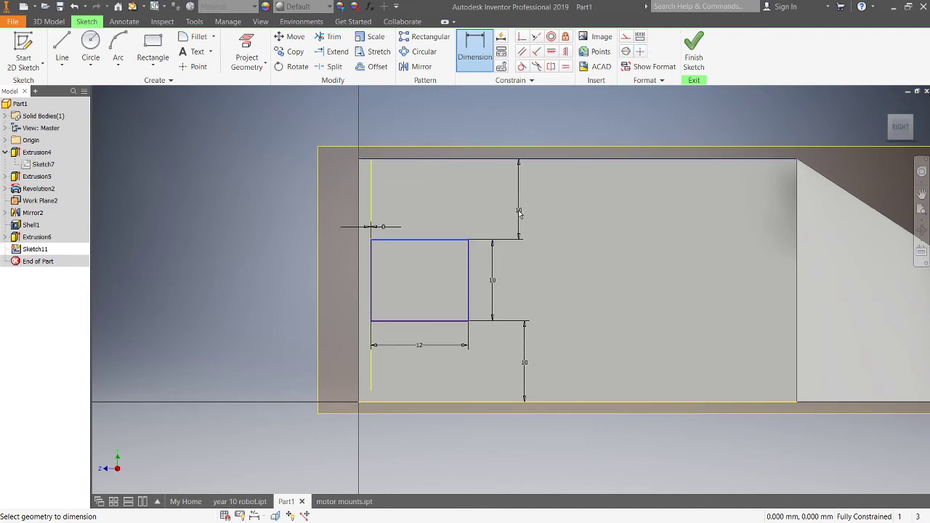
{"action": "left_click", "coordinate": [508, 211]}
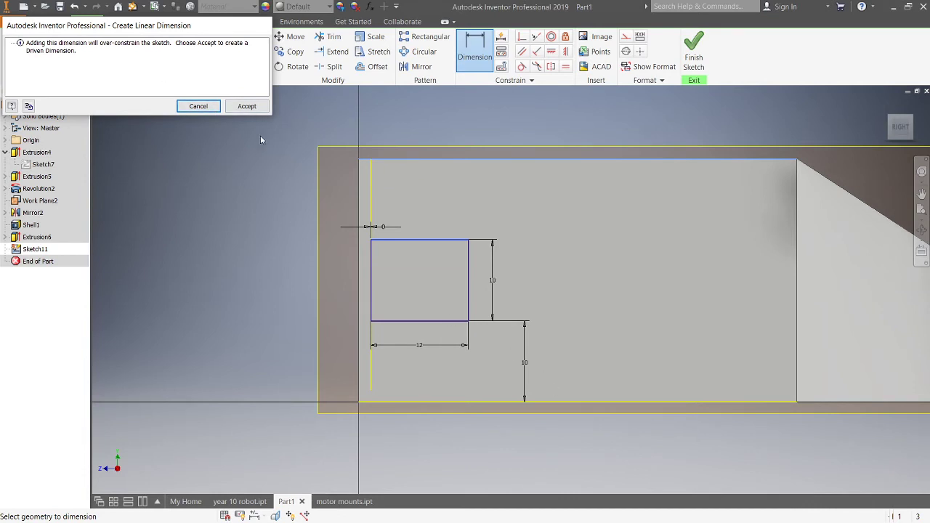
{"action": "left_click", "coordinate": [198, 107]}
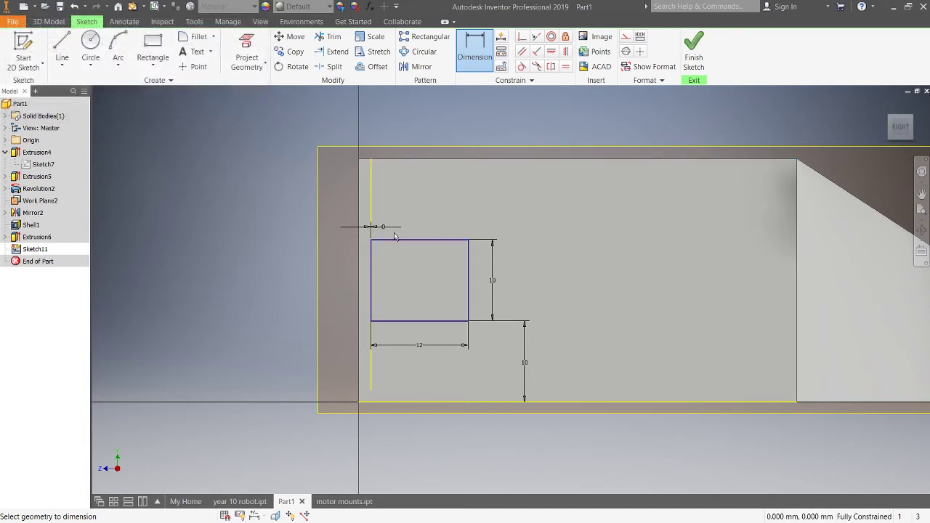
Step: Cut the 10 by 12 mm rectangle 72.75 mm inward through both side walls of the box with Extrude
{"action": "left_click", "coordinate": [58, 22]}
{"action": "left_click", "coordinate": [64, 46]}
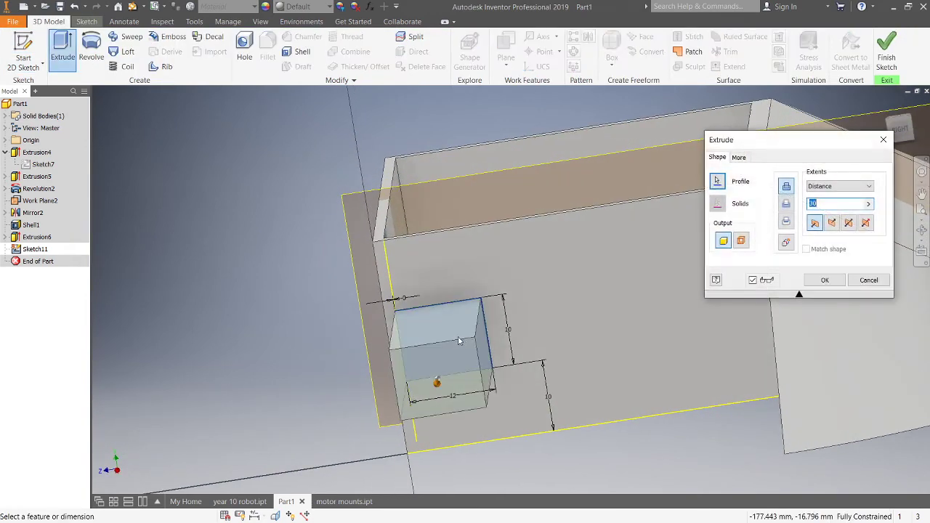
{"action": "middle_click_drag", "start_coordinate": [436, 385], "coordinate": [442, 443], "text": "shift"}
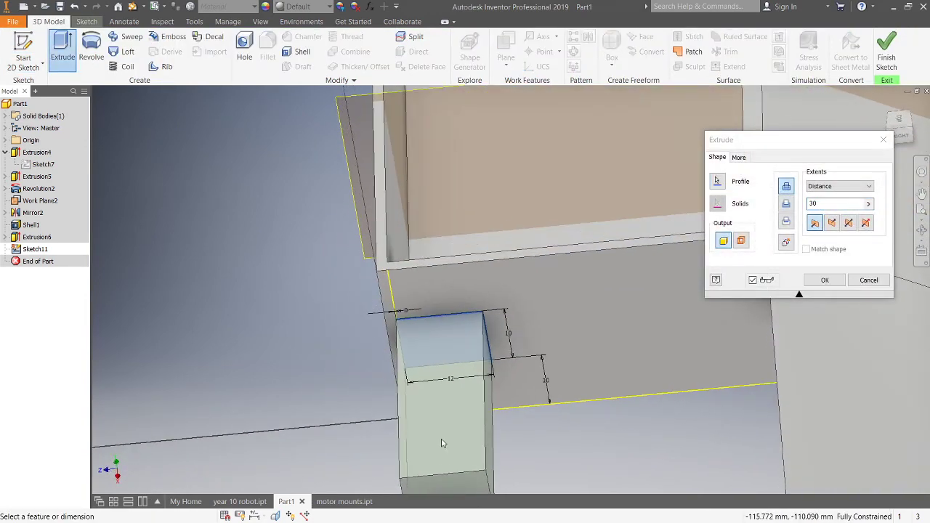
{"action": "left_click", "coordinate": [785, 203]}
{"action": "scroll", "coordinate": [472, 174], "scroll_direction": "down", "scroll_amount": 4}
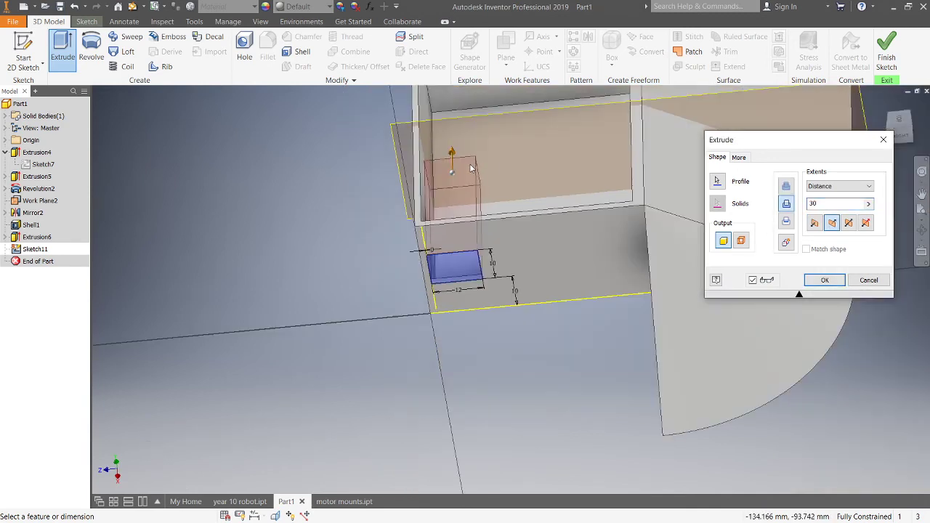
{"action": "middle_click_drag", "start_coordinate": [506, 177], "coordinate": [451, 204], "text": "shift"}
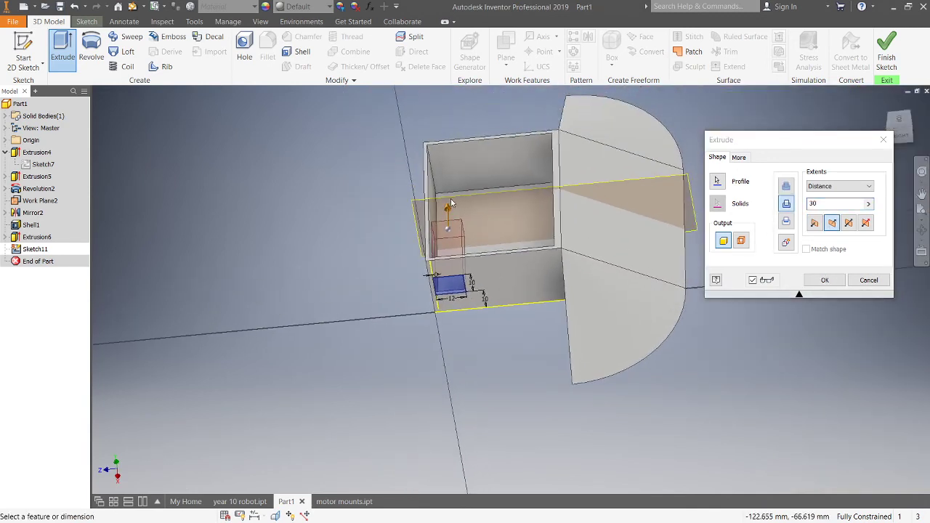
{"action": "left_click_drag", "start_coordinate": [448, 212], "coordinate": [445, 129]}
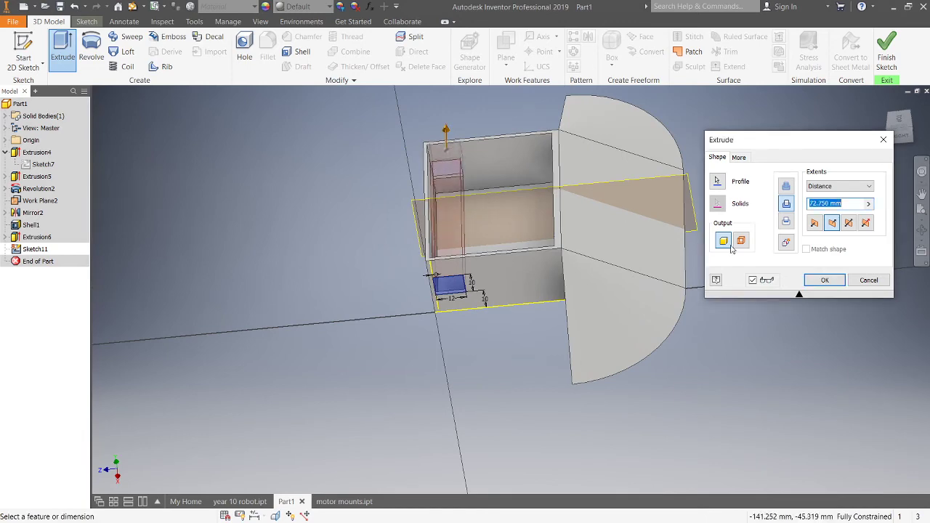
{"action": "left_click", "coordinate": [832, 280]}
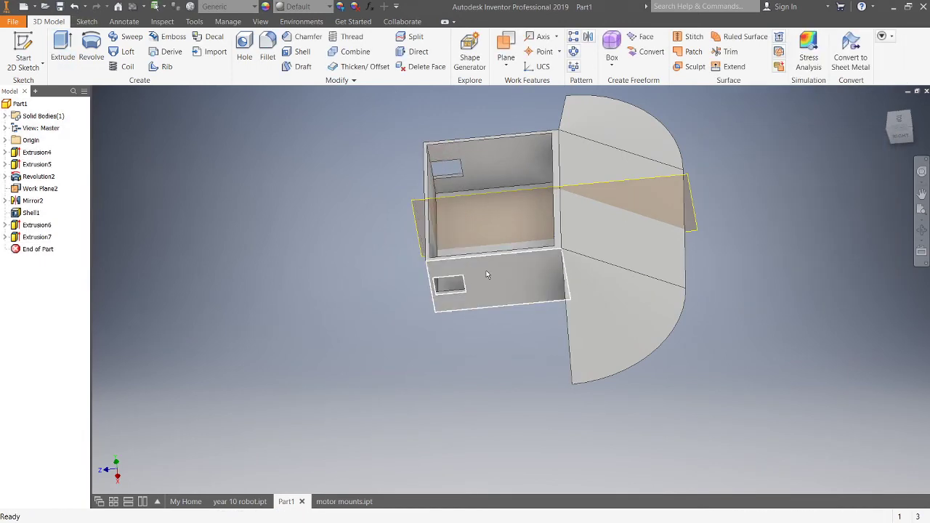
Step: Start a new sketch on the box's flat end wall opposite the wedge and rotate the view so the body sits upright
{"action": "mouse_move", "coordinate": [486, 270]}
{"action": "middle_mouse_down", "text": "shift"}
{"action": "mouse_move", "coordinate": [465, 256]}
{"action": "mouse_move", "coordinate": [575, 249]}
{"action": "mouse_move", "coordinate": [633, 268]}
{"action": "mouse_move", "coordinate": [656, 307]}
{"action": "mouse_move", "coordinate": [560, 307]}
{"action": "mouse_move", "coordinate": [456, 290]}
{"action": "middle_mouse_up", "text": "shift"}
{"action": "scroll", "coordinate": [465, 300], "scroll_direction": "up", "scroll_amount": 3}
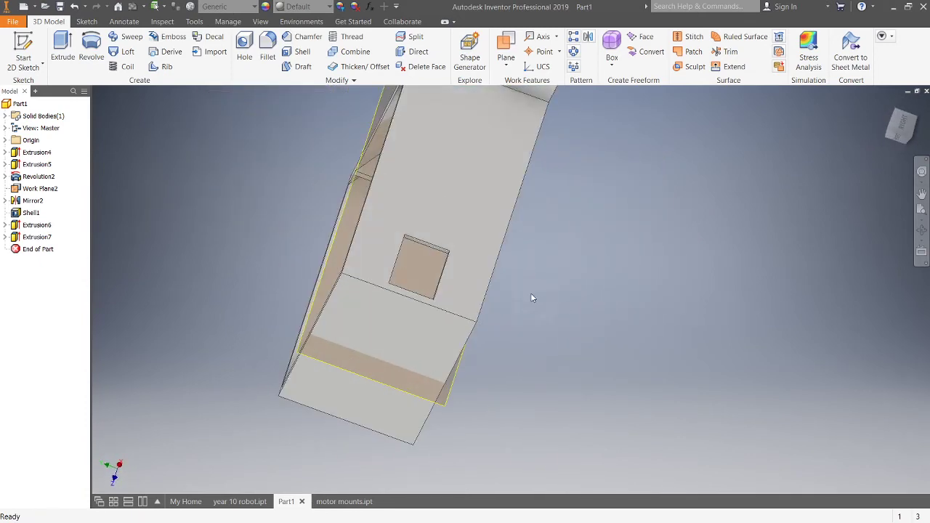
{"action": "middle_click_drag", "start_coordinate": [530, 292], "coordinate": [365, 289], "text": "shift"}
{"action": "right_click", "coordinate": [407, 326]}
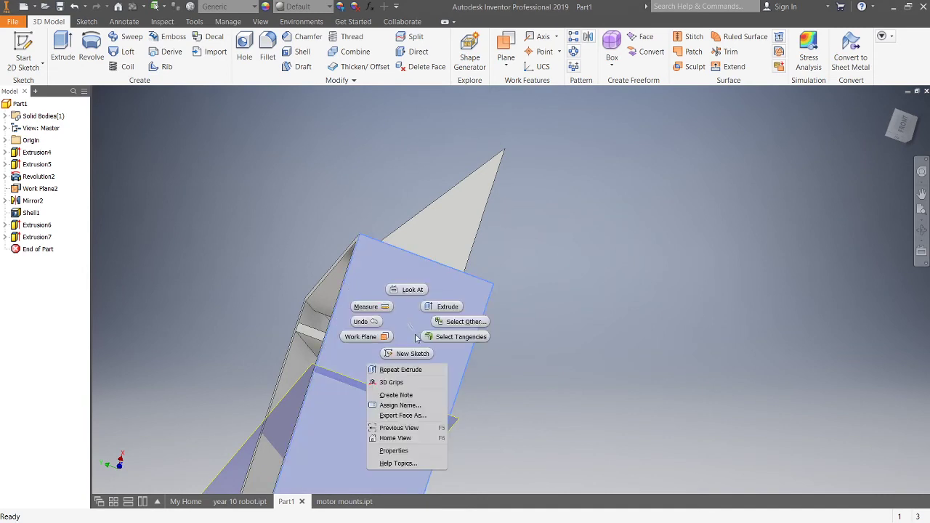
{"action": "left_click", "coordinate": [411, 355]}
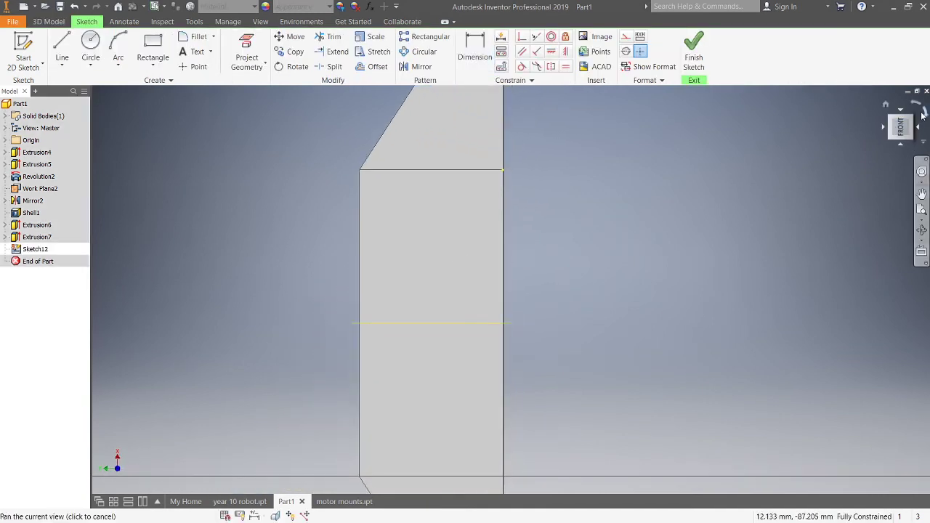
{"action": "left_click", "coordinate": [925, 114]}
{"action": "scroll", "coordinate": [556, 301], "scroll_direction": "up", "scroll_amount": 3}
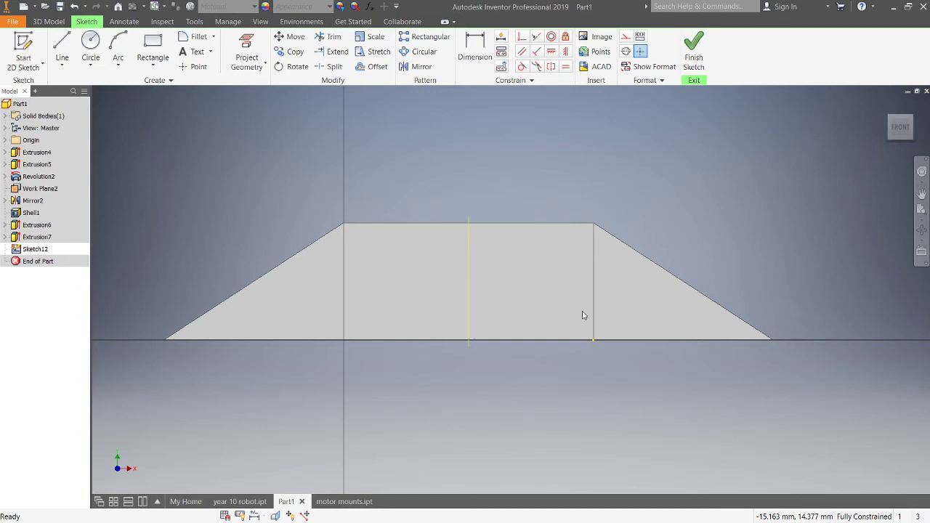
Step: Check the screw hole diameter and spacing in the motor mounts part, then return to the Part1 sketch
{"action": "left_click", "coordinate": [356, 501]}
{"action": "left_click", "coordinate": [343, 501]}
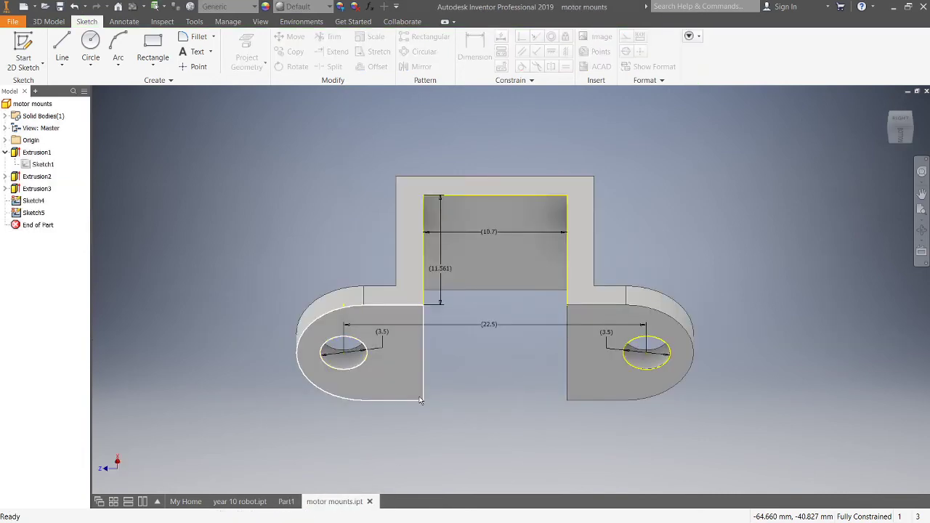
{"action": "middle_click_drag", "start_coordinate": [473, 384], "coordinate": [458, 369], "text": "shift"}
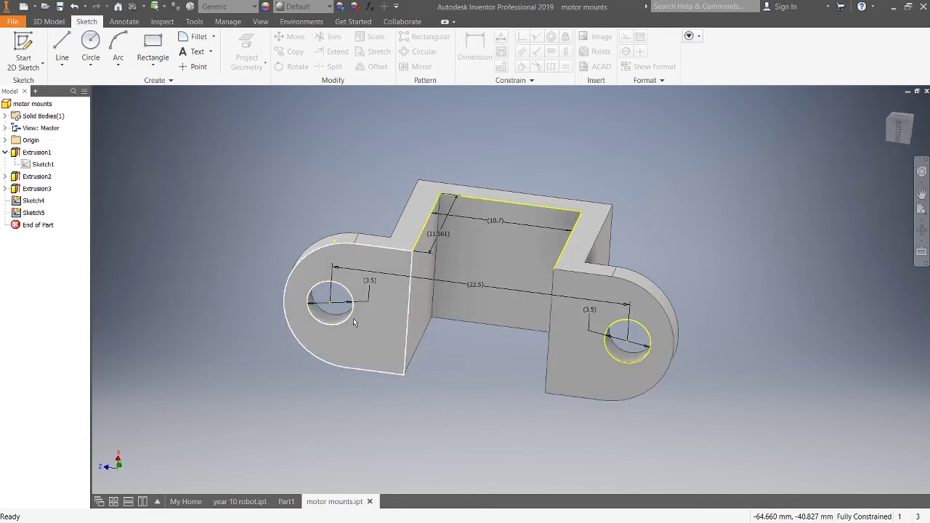
{"action": "key", "text": "alt+Tab"}
{"action": "key", "text": "alt+Tab"}
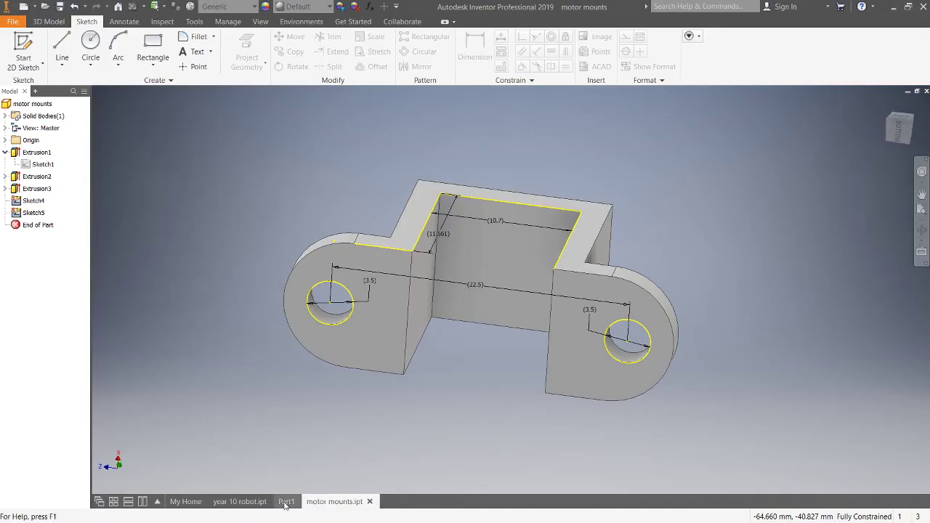
{"action": "left_click", "coordinate": [284, 502]}
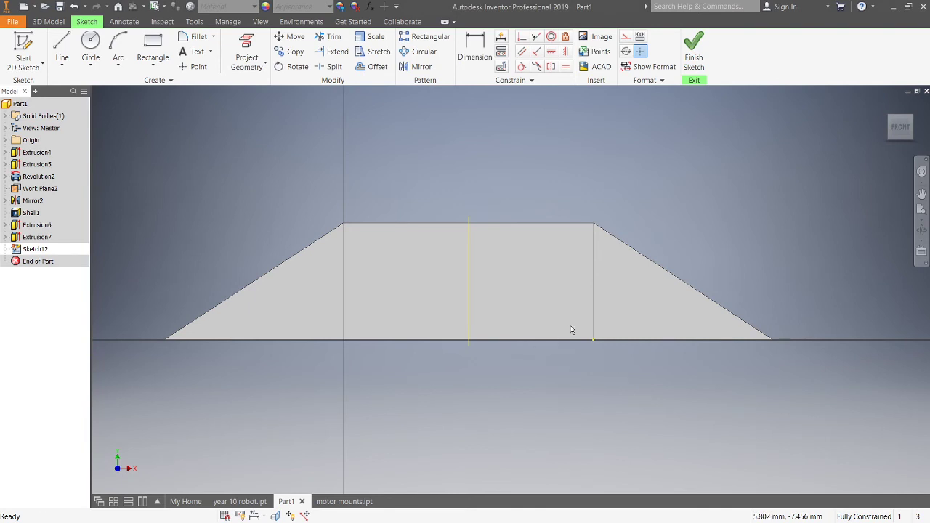
Step: Sketch a 3.5 mm diameter circle on the upper right area of the end wall
{"action": "scroll", "coordinate": [587, 215], "scroll_direction": "down", "scroll_amount": 3}
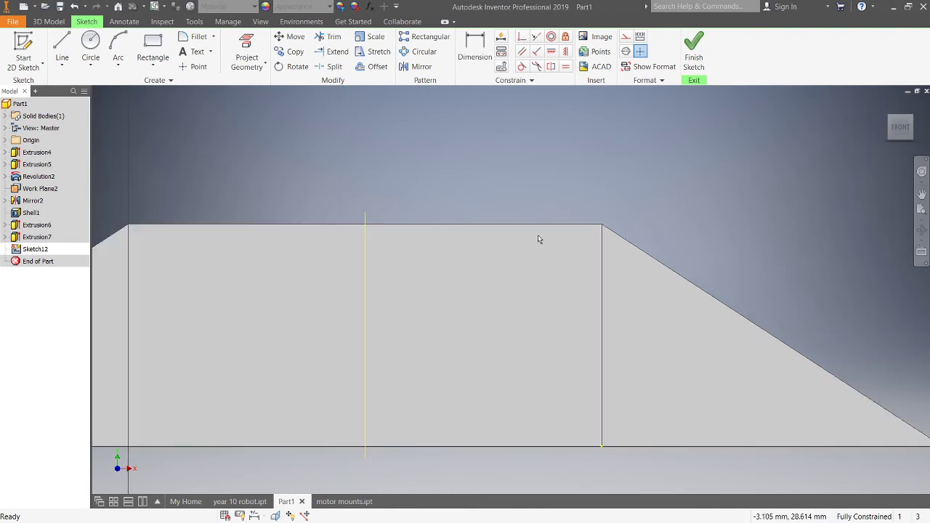
{"action": "left_click", "coordinate": [90, 48]}
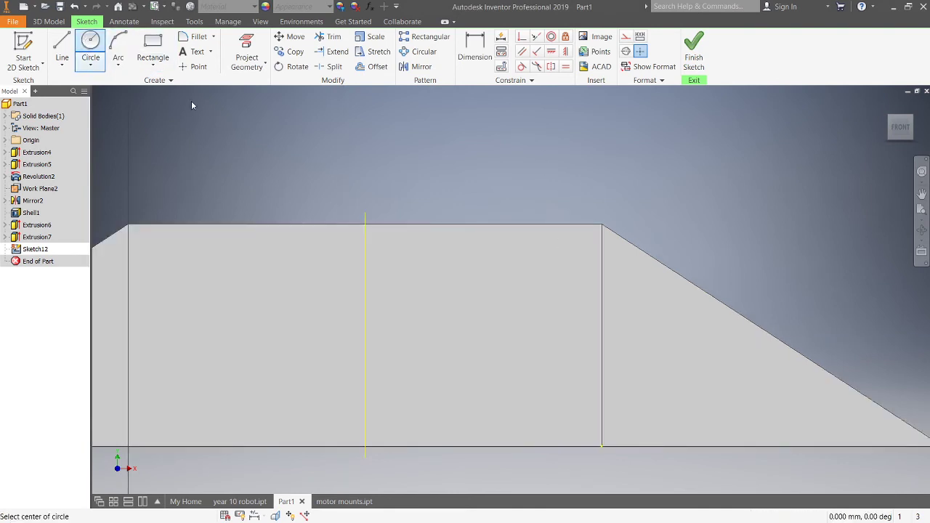
{"action": "left_click", "coordinate": [525, 285]}
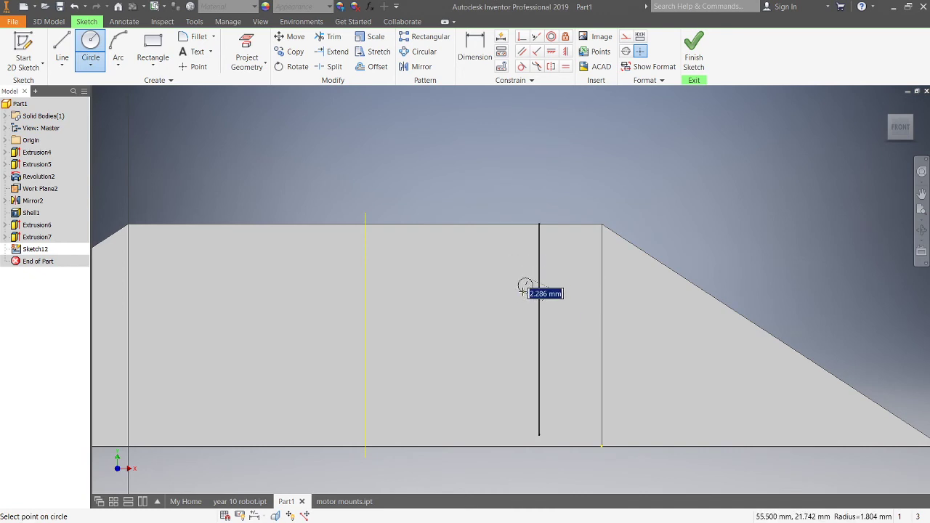
{"action": "type", "text": "3.5"}
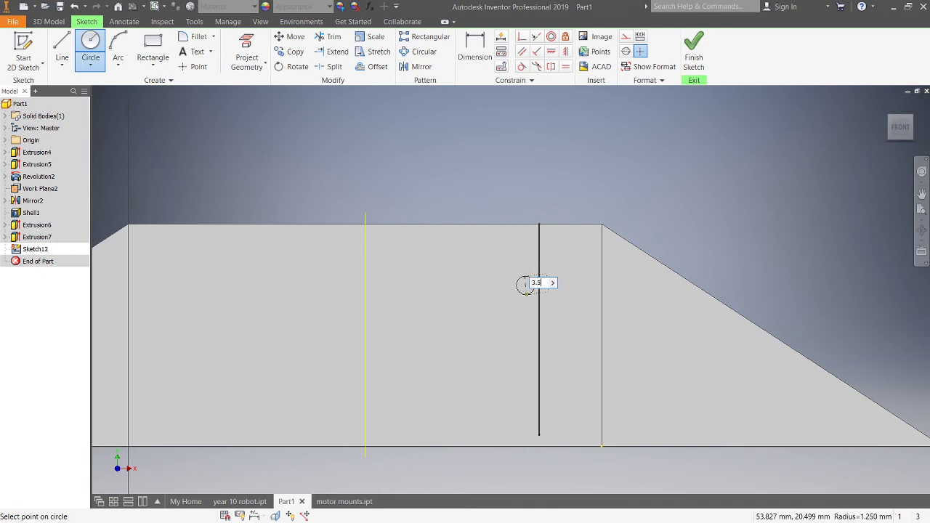
{"action": "key", "text": "Return"}
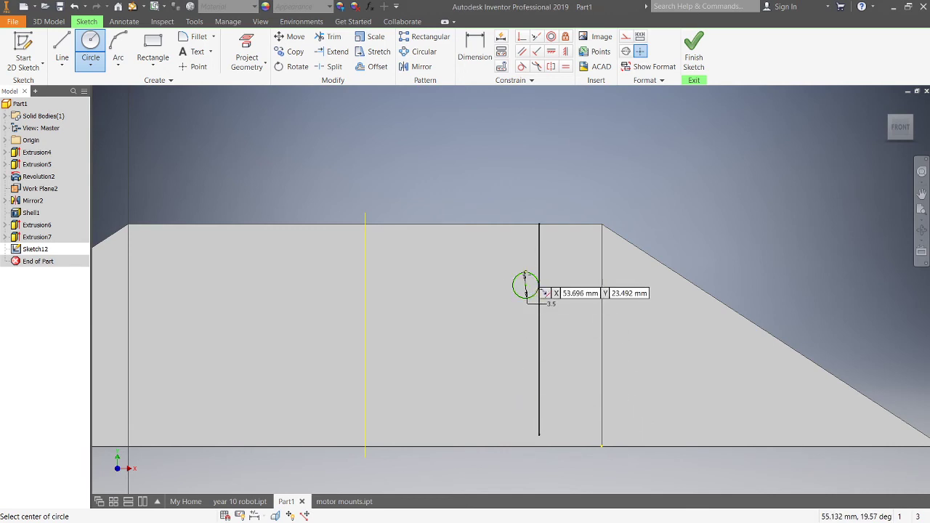
{"action": "right_click", "coordinate": [460, 346]}
{"action": "left_click", "coordinate": [497, 330]}
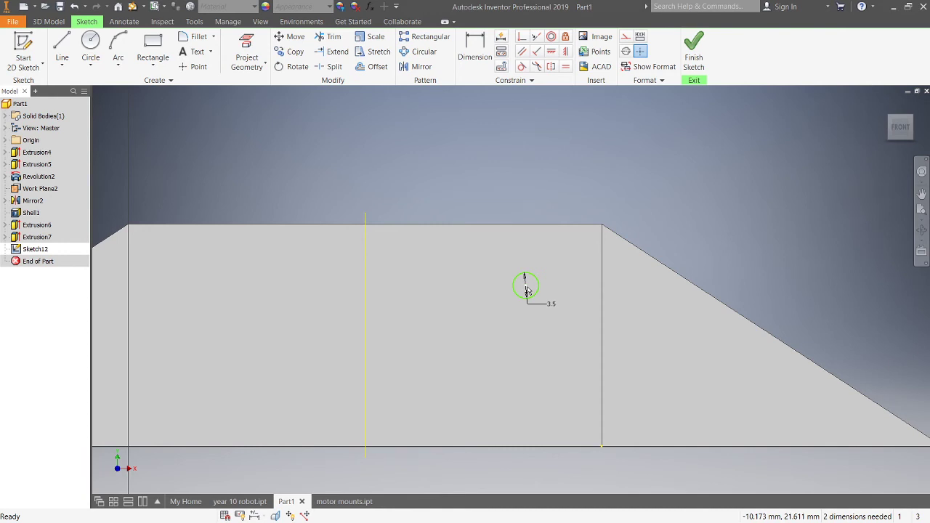
Step: Make three copies of the 3.5 mm circle and arrange the four as vertical pairs near the wall's left and right sides
{"action": "mouse_move", "coordinate": [515, 299]}
{"action": "left_mouse_down"}
{"action": "mouse_move", "coordinate": [472, 331]}
{"action": "mouse_move", "coordinate": [174, 284]}
{"action": "mouse_move", "coordinate": [158, 290]}
{"action": "left_mouse_up"}
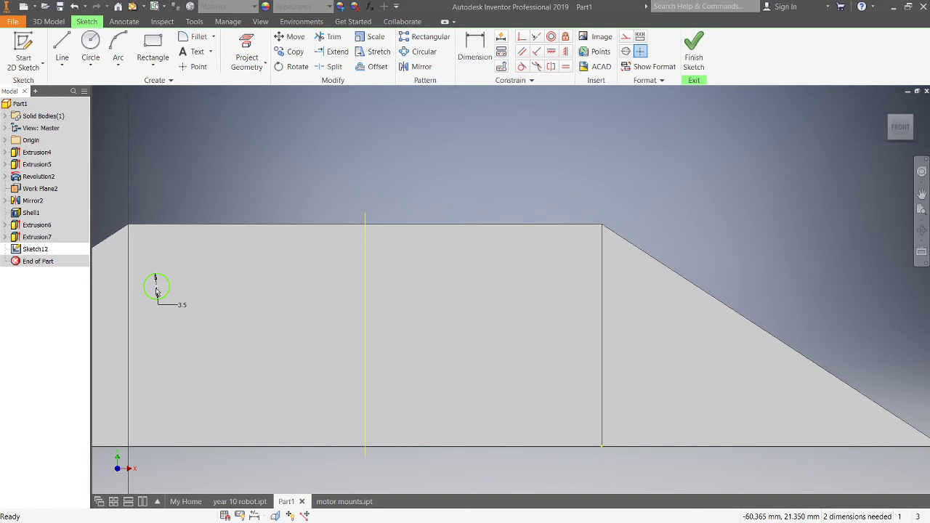
{"action": "left_click", "coordinate": [156, 290]}
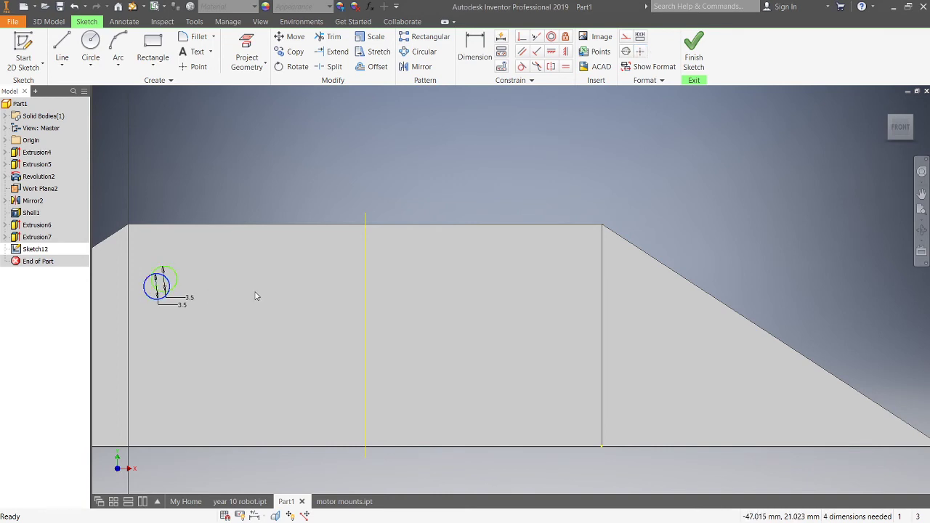
{"action": "mouse_move", "coordinate": [157, 286]}
{"action": "left_mouse_down"}
{"action": "mouse_move", "coordinate": [513, 311]}
{"action": "mouse_move", "coordinate": [523, 287]}
{"action": "left_mouse_up"}
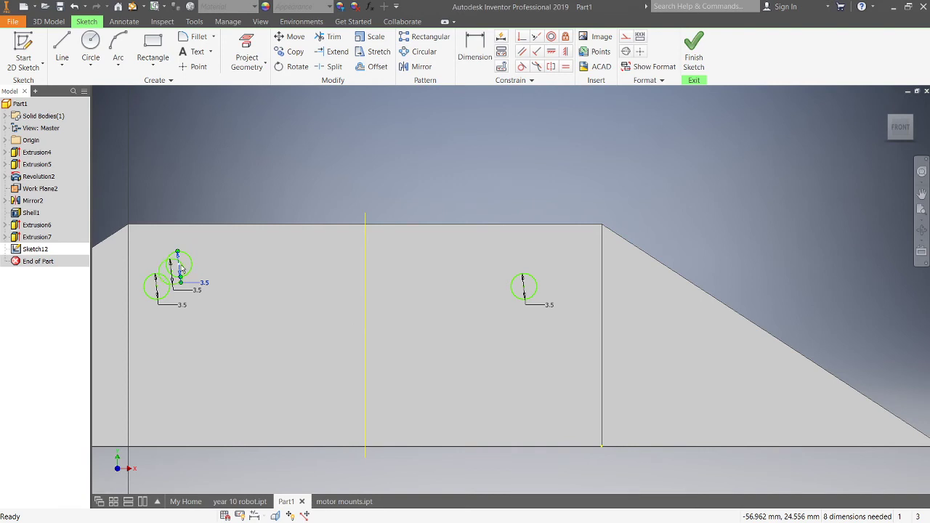
{"action": "left_click_drag", "start_coordinate": [204, 276], "coordinate": [533, 399]}
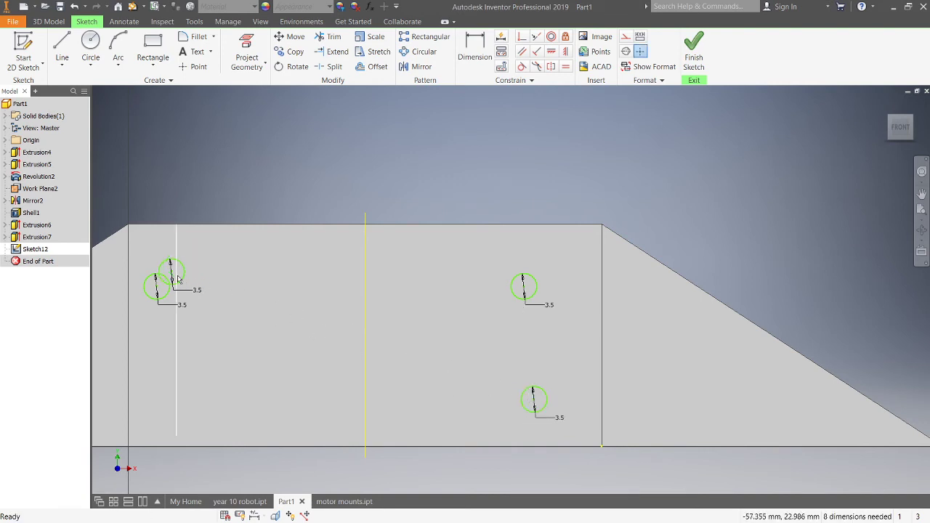
{"action": "left_click_drag", "start_coordinate": [179, 264], "coordinate": [156, 393]}
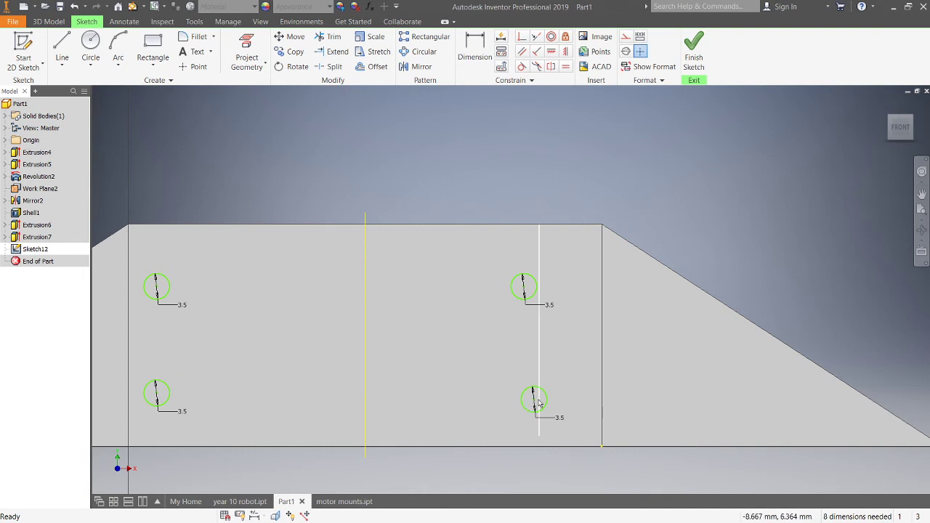
{"action": "left_click_drag", "start_coordinate": [533, 401], "coordinate": [524, 397]}
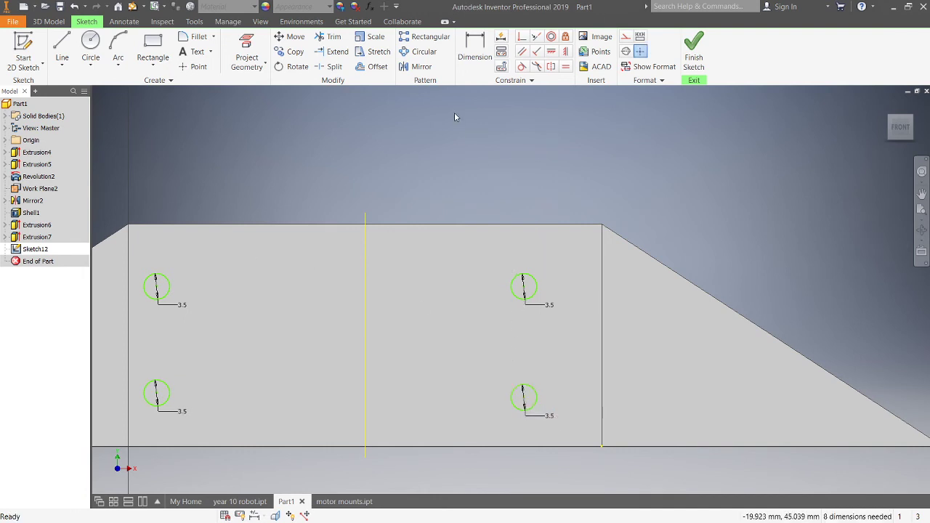
Step: Set the vertical centre distance between the two right-hand circles to 22.5 mm
{"action": "key", "text": "d"}
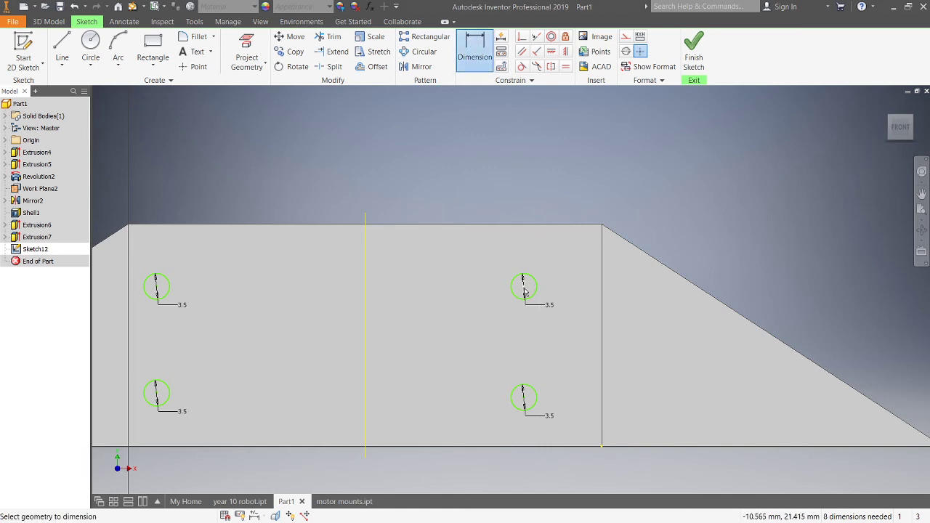
{"action": "left_click", "coordinate": [524, 399]}
{"action": "left_click", "coordinate": [522, 286]}
{"action": "left_click", "coordinate": [483, 344]}
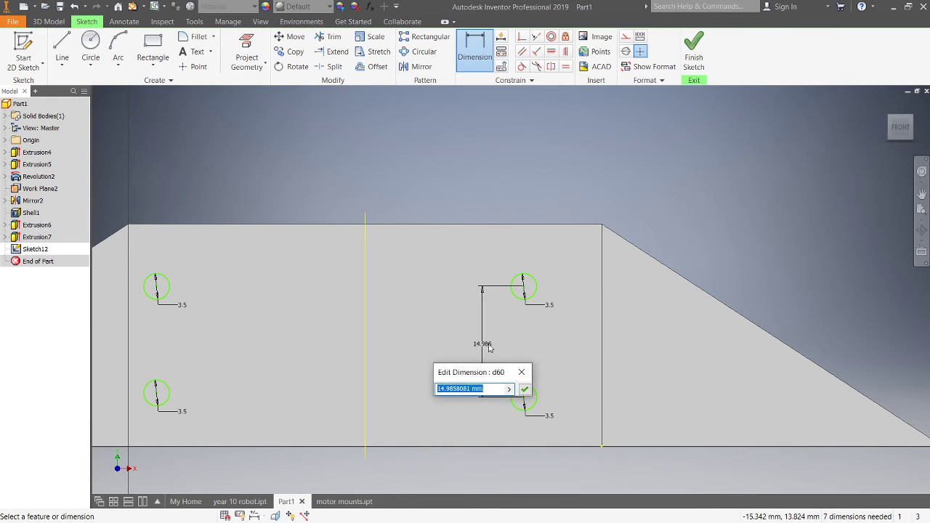
{"action": "type", "text": "22.5"}
{"action": "key", "text": "Return"}
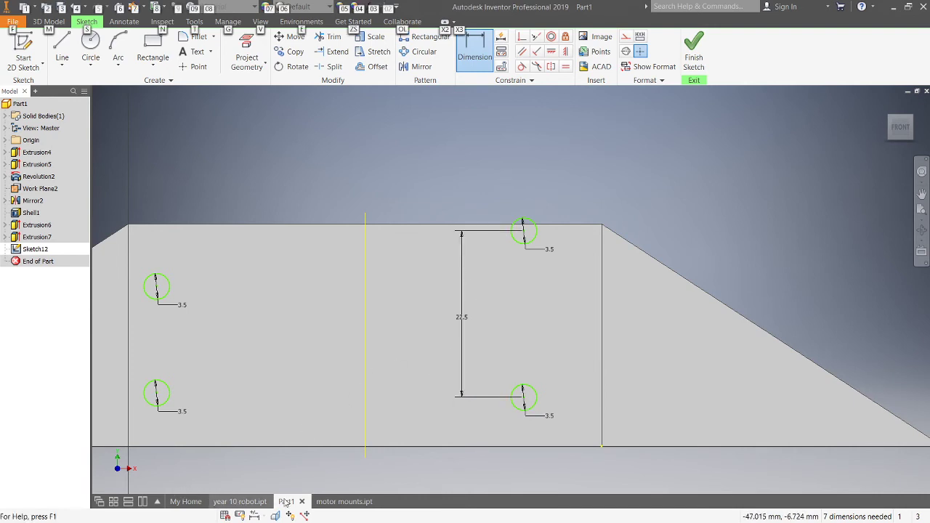
Step: Review the motor mounts part and the Word document of dimensions, and return to the Part1 sketch
{"action": "left_click", "coordinate": [343, 502]}
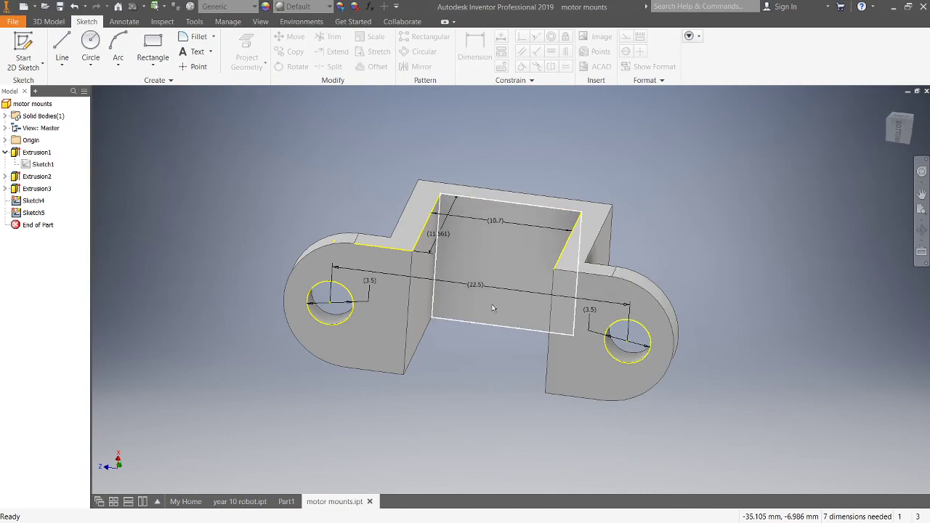
{"action": "key", "text": "alt+Tab"}
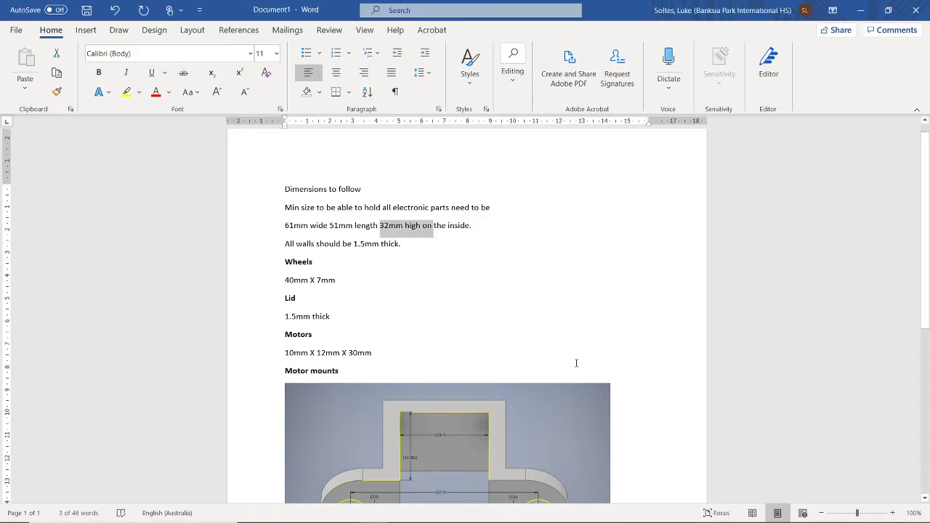
{"action": "key", "text": "alt+Tab"}
{"action": "left_click", "coordinate": [286, 501]}
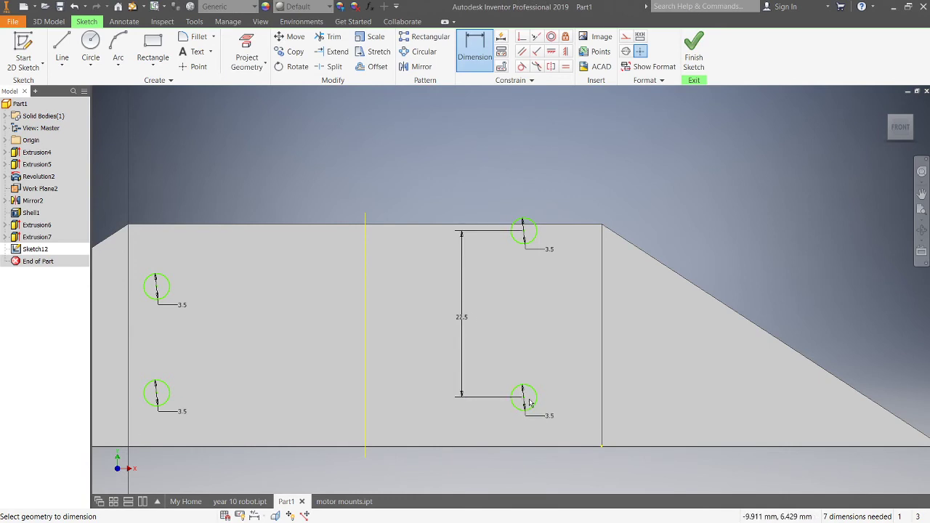
Step: Set the lower right circle's centre height above the wall's bottom edge to 3.75 mm
{"action": "left_click", "coordinate": [490, 63]}
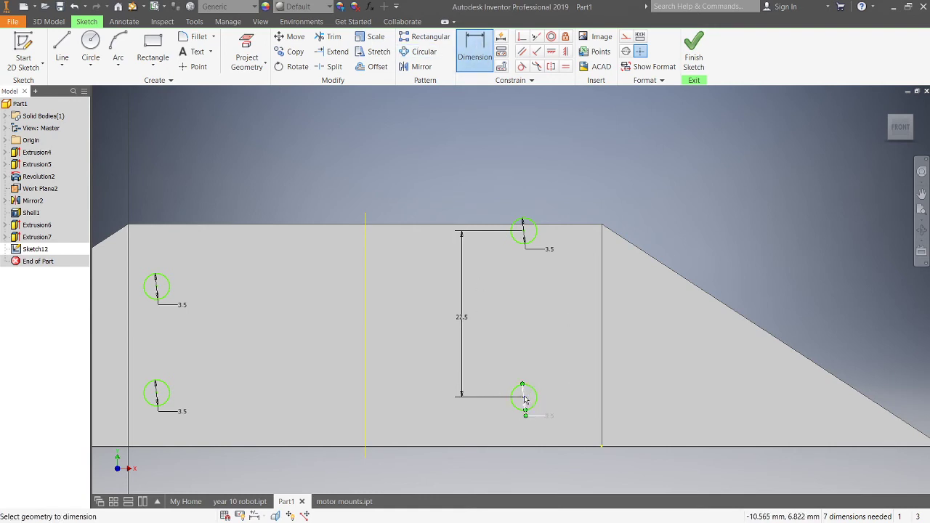
{"action": "left_click", "coordinate": [525, 398]}
{"action": "left_click", "coordinate": [507, 446]}
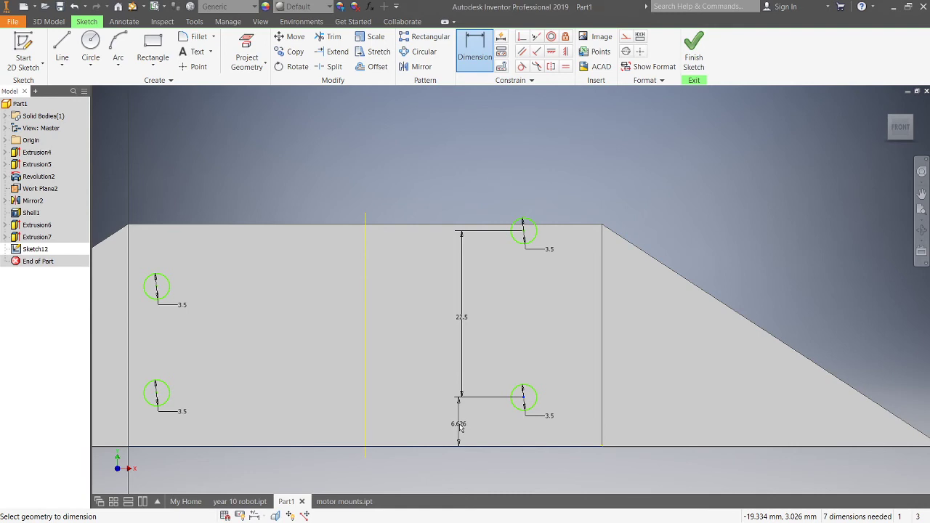
{"action": "key", "text": "3"}
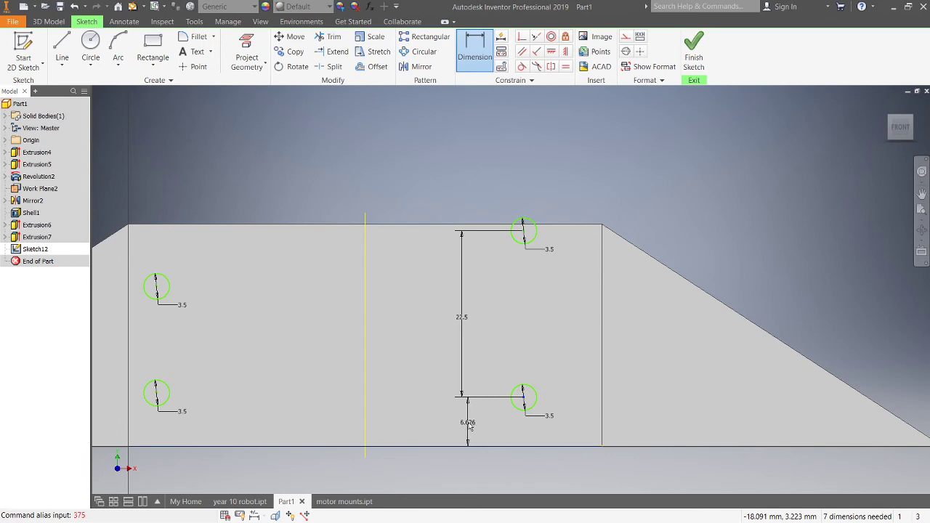
{"action": "left_click", "coordinate": [470, 425]}
{"action": "type", "text": "3.7"}
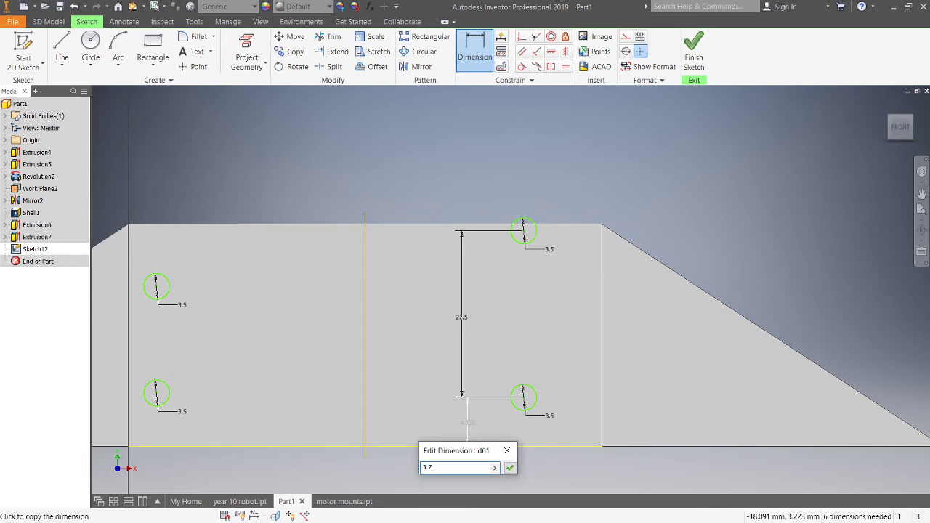
{"action": "type", "text": "5"}
{"action": "key", "text": "Return"}
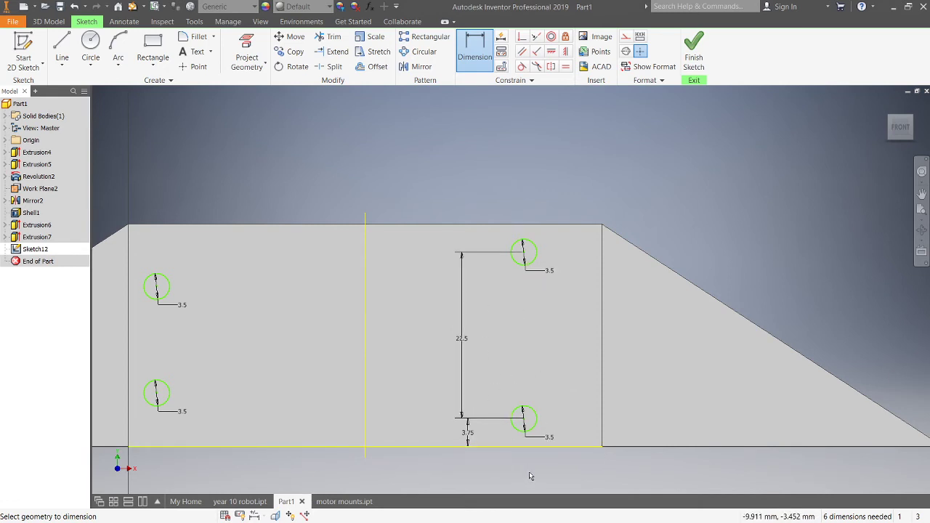
Step: Set the horizontal distance between the upper right circle's centre and the wall's right edge to 12 mm
{"action": "scroll", "coordinate": [539, 440], "scroll_direction": "up", "scroll_amount": 3}
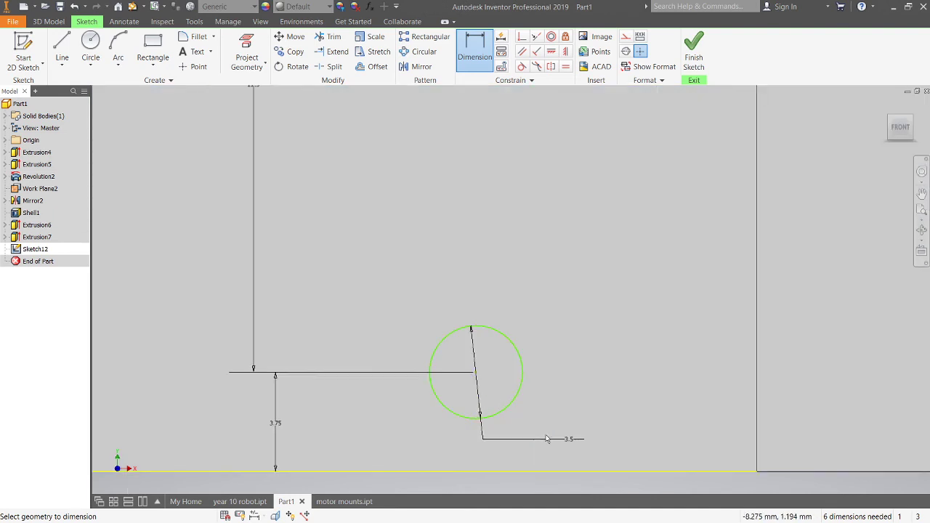
{"action": "scroll", "coordinate": [501, 291], "scroll_direction": "down", "scroll_amount": 3}
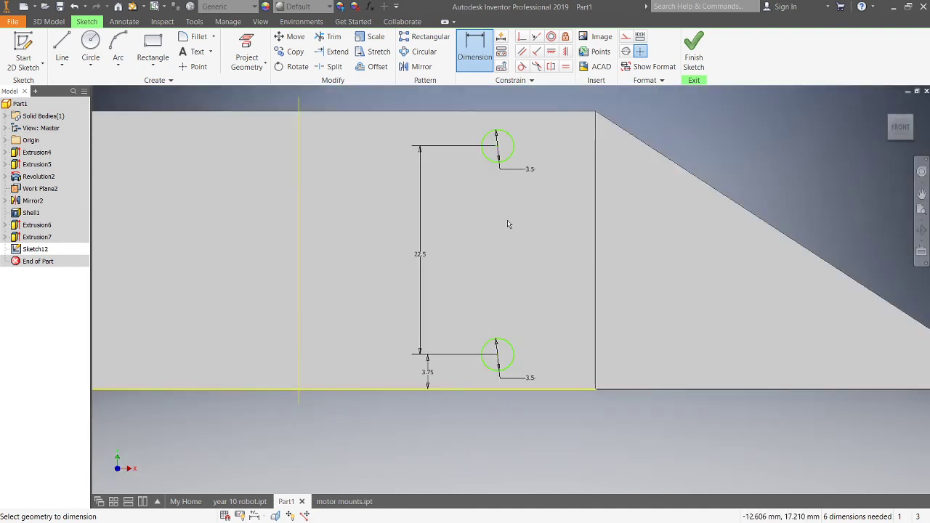
{"action": "left_click", "coordinate": [498, 151]}
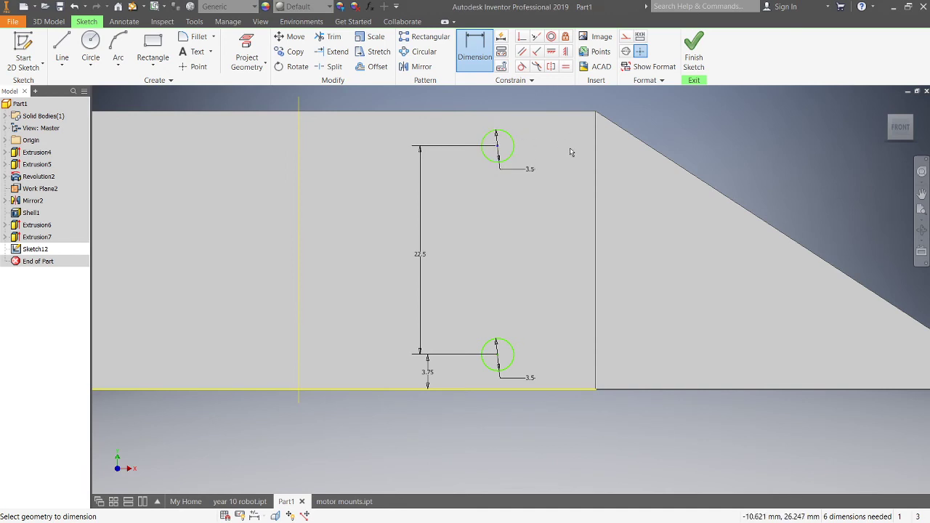
{"action": "left_click", "coordinate": [596, 154]}
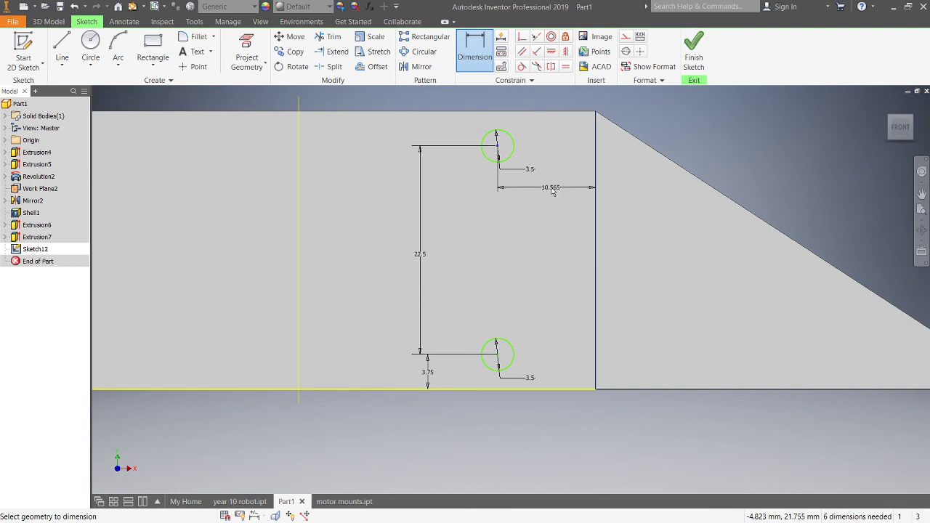
{"action": "left_click", "coordinate": [554, 191]}
{"action": "type", "text": "21"}
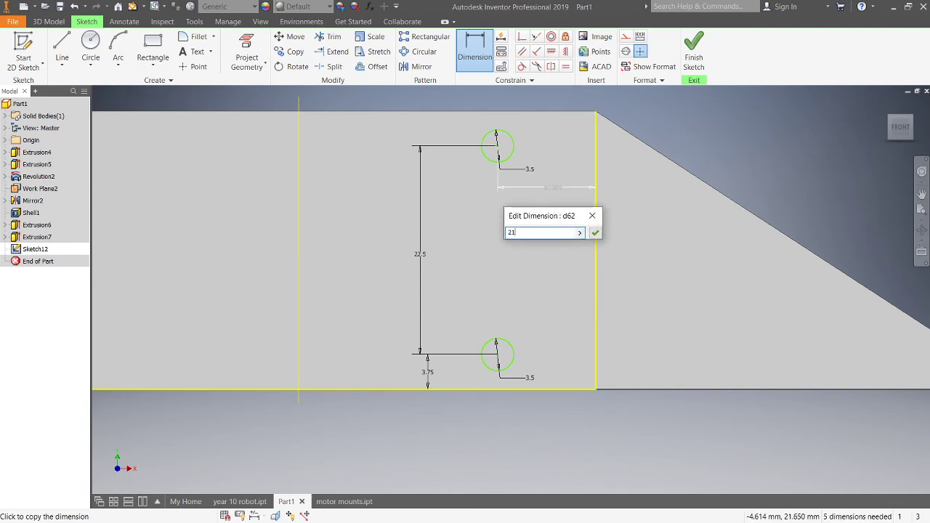
{"action": "key", "text": "Return"}
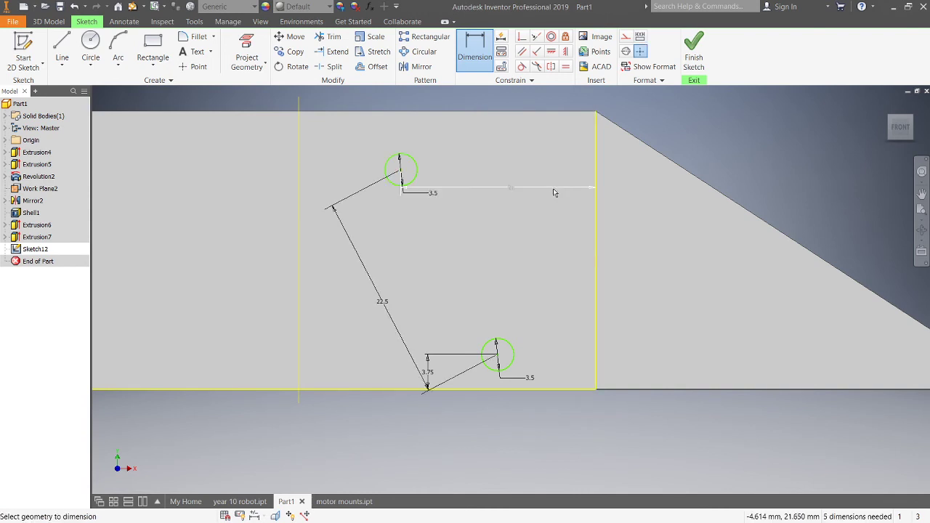
{"action": "left_click", "coordinate": [511, 188]}
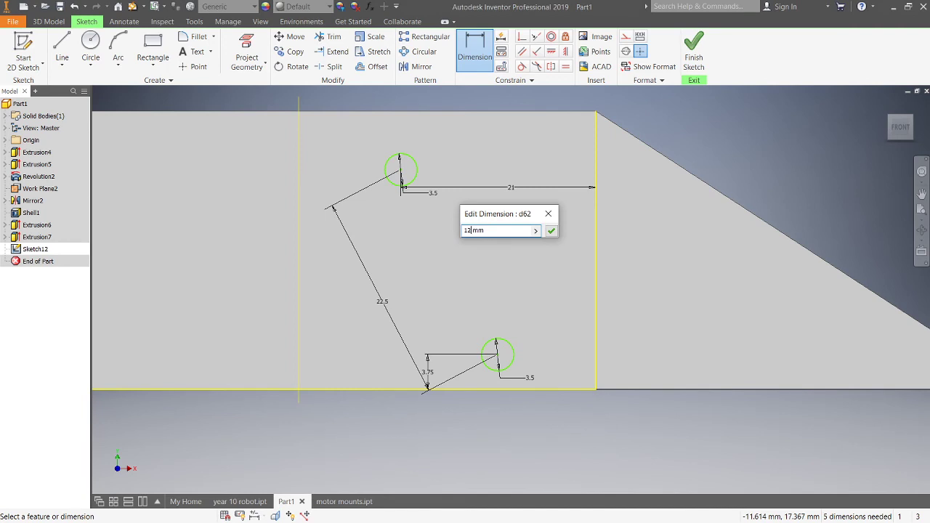
{"action": "key", "text": "Return"}
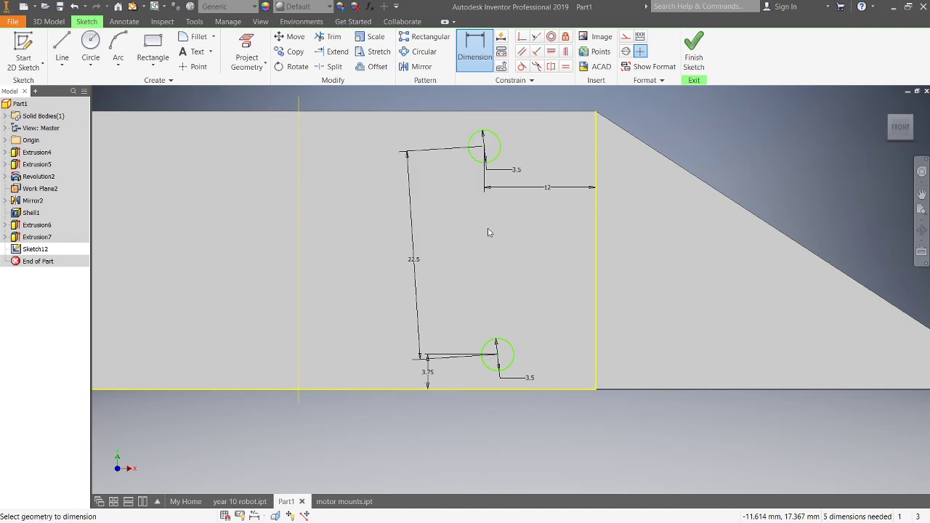
Step: Set the horizontal distance between the lower right circle's centre and the wall's right edge to 12 mm
{"action": "left_click", "coordinate": [497, 354]}
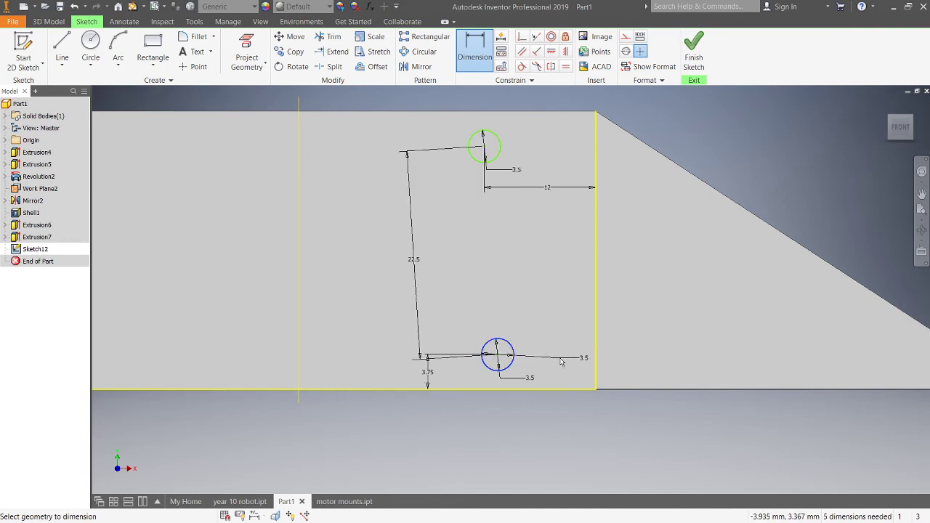
{"action": "left_click", "coordinate": [596, 350]}
{"action": "left_click", "coordinate": [538, 326]}
{"action": "type", "text": "12"}
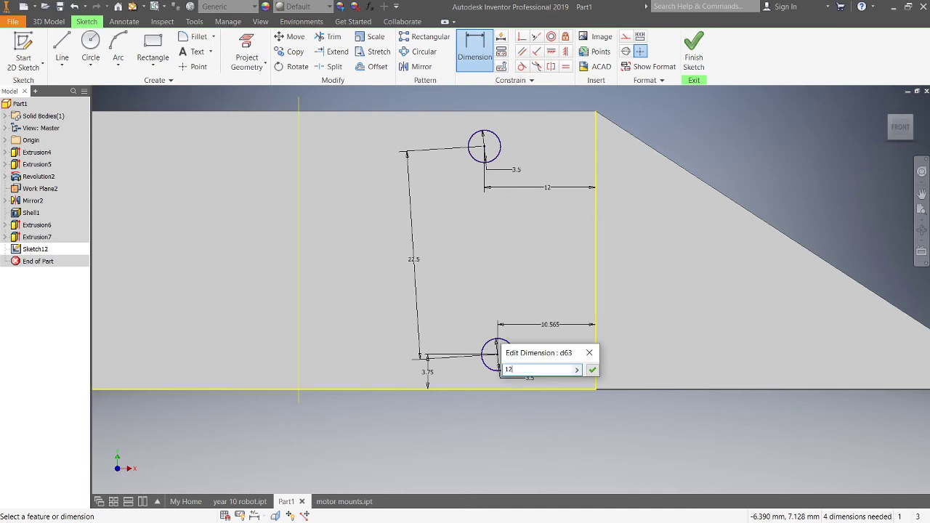
{"action": "key", "text": "Return"}
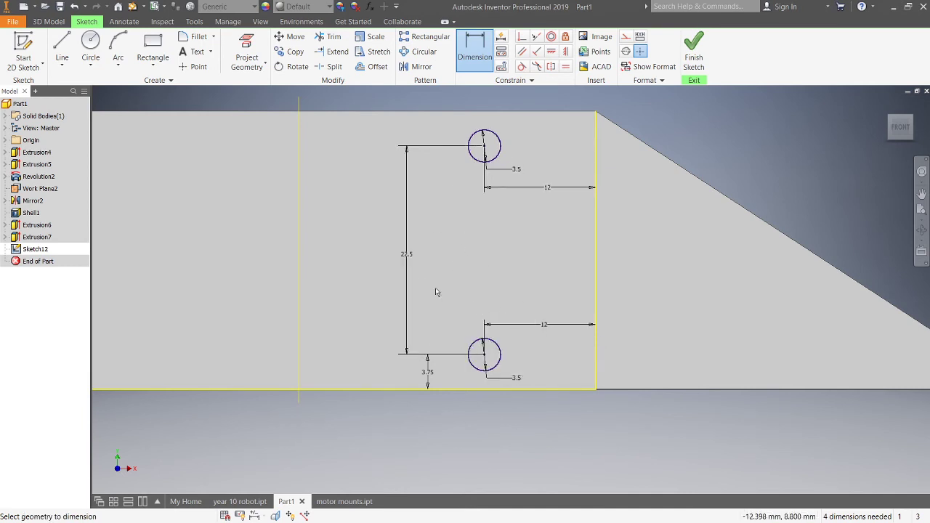
Step: Set the horizontal distance between the wall's left edge and the upper left circle's centre to 12 mm
{"action": "scroll", "coordinate": [270, 296], "scroll_direction": "up", "scroll_amount": 3}
{"action": "middle_click_drag", "start_coordinate": [335, 282], "coordinate": [539, 239]}
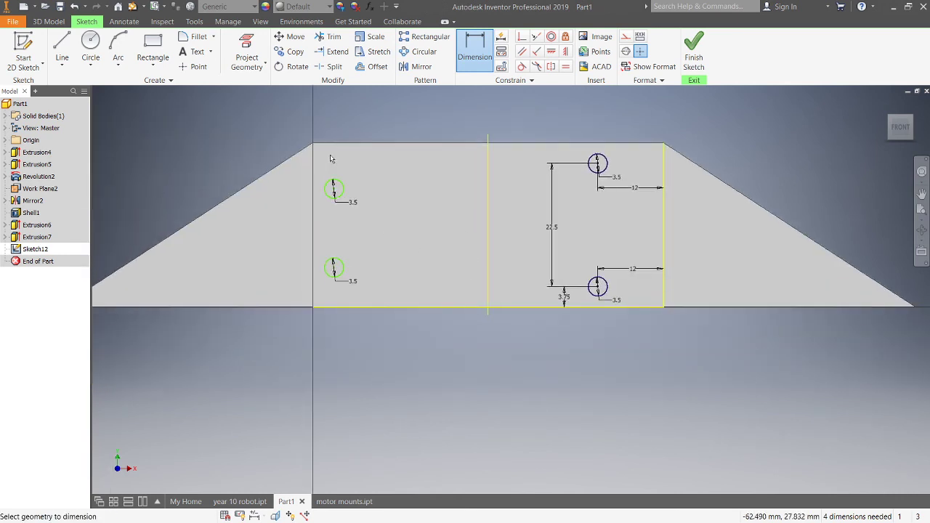
{"action": "scroll", "coordinate": [315, 189], "scroll_direction": "down", "scroll_amount": 3}
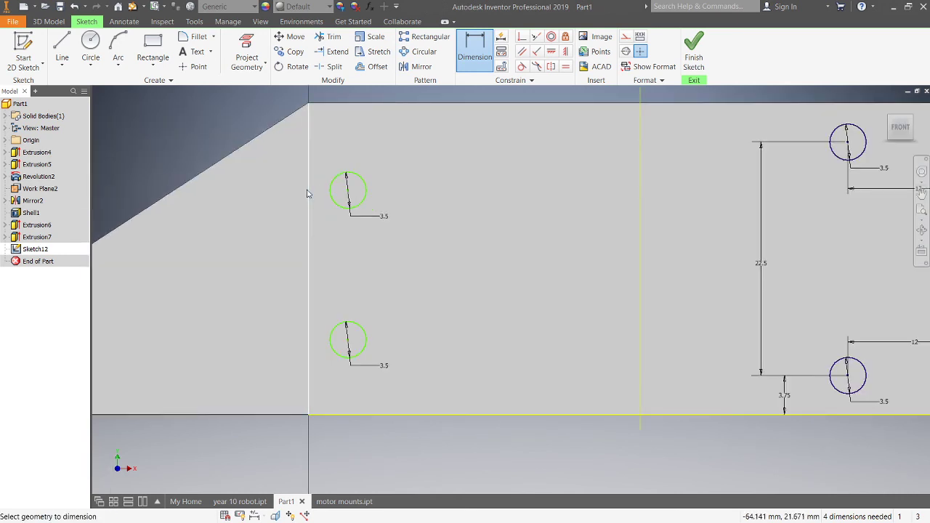
{"action": "left_click", "coordinate": [308, 194]}
{"action": "left_click", "coordinate": [347, 191]}
{"action": "left_click", "coordinate": [339, 160]}
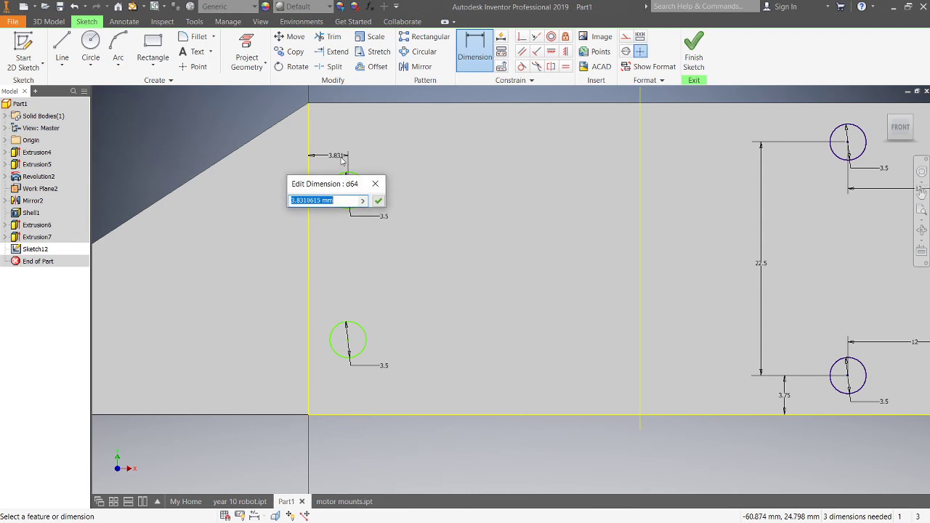
{"action": "type", "text": "12"}
{"action": "key", "text": "Return"}
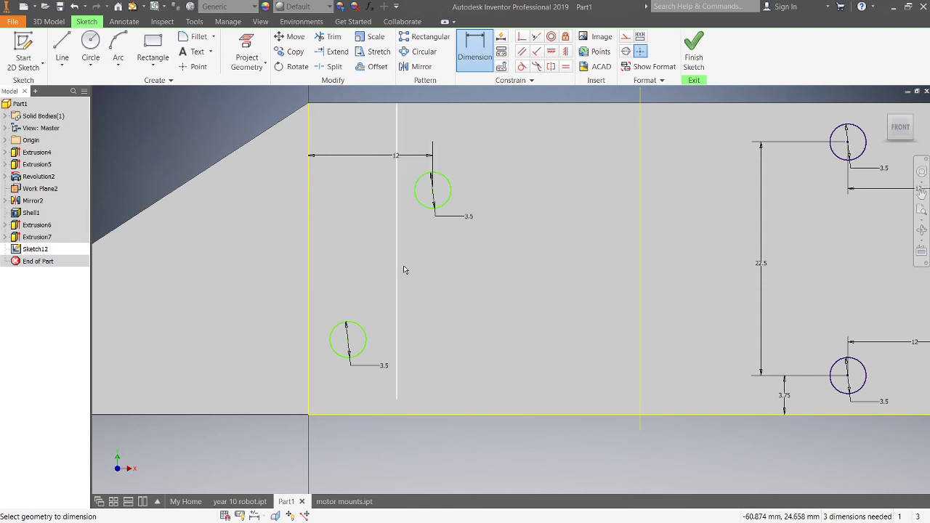
Step: Set the horizontal distance between the wall's left edge and the lower left circle's centre to 12 mm
{"action": "left_click", "coordinate": [347, 342]}
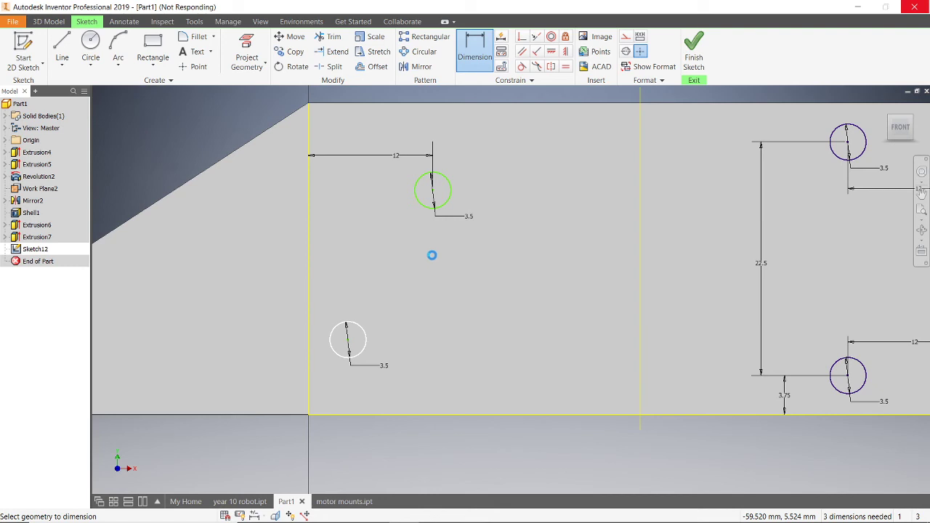
{"action": "type", "text": "12"}
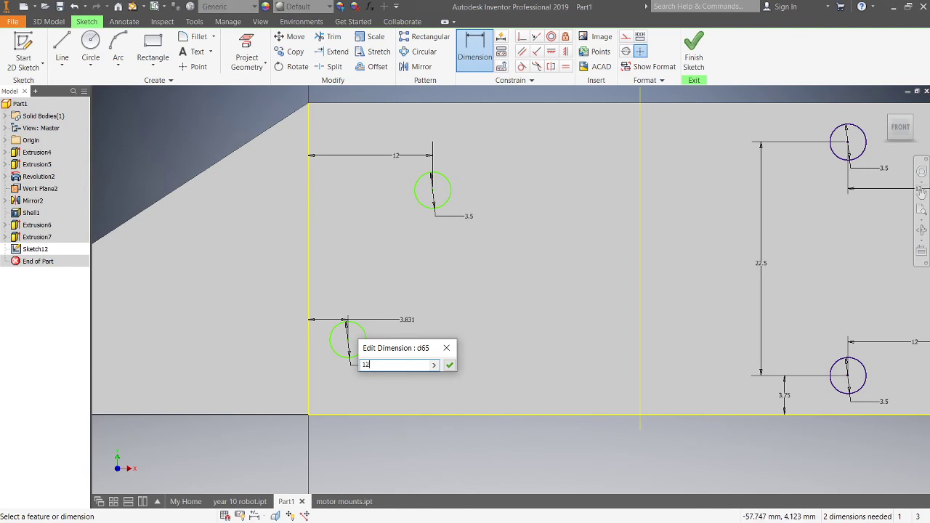
{"action": "key", "text": "Return"}
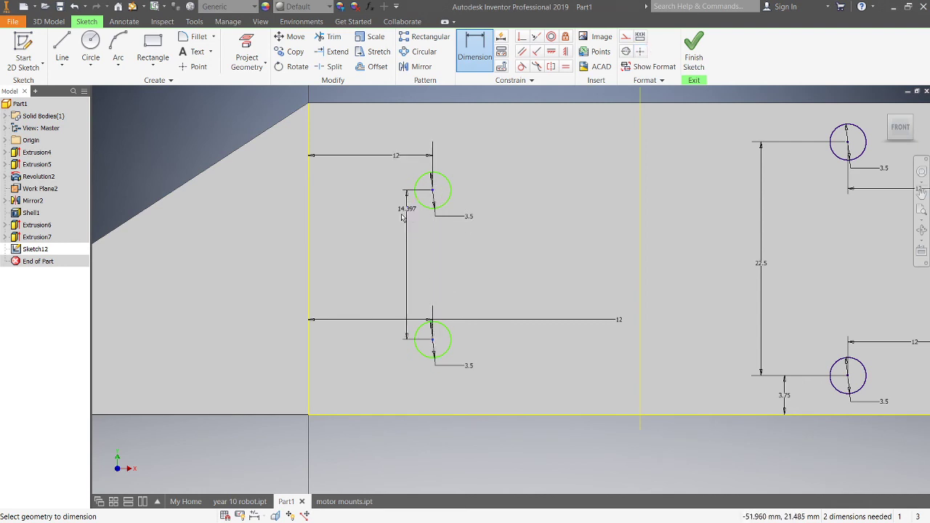
Step: Set the vertical centre distance between the two left-hand circles to 22.5 mm
{"action": "left_click", "coordinate": [391, 254]}
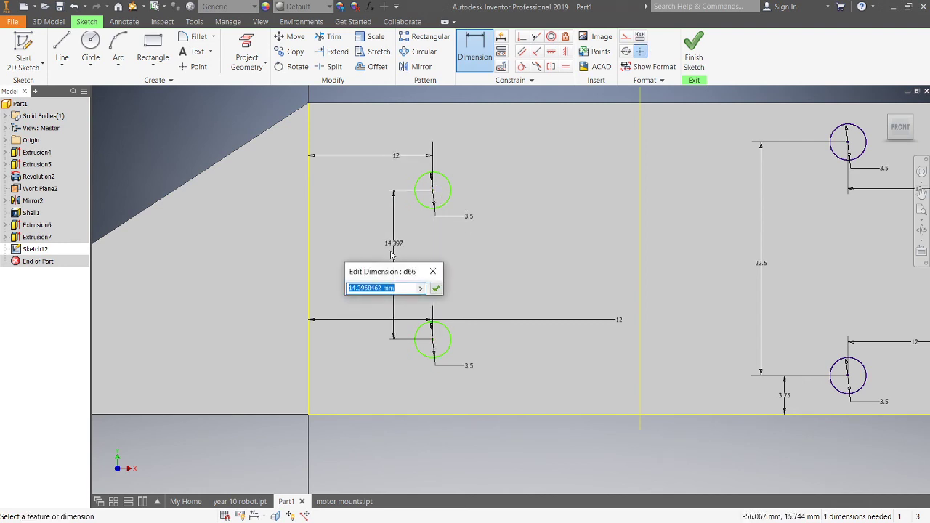
{"action": "type", "text": "22.5"}
{"action": "key", "text": "Return"}
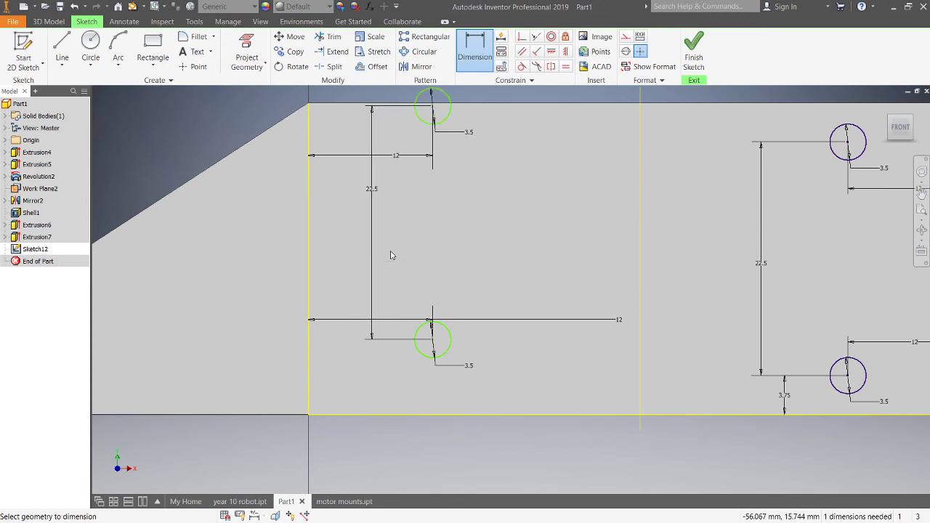
Step: Set the lower left circle's centre height above the wall's bottom edge to 3.75 mm
{"action": "left_click", "coordinate": [432, 340]}
{"action": "left_click", "coordinate": [442, 415]}
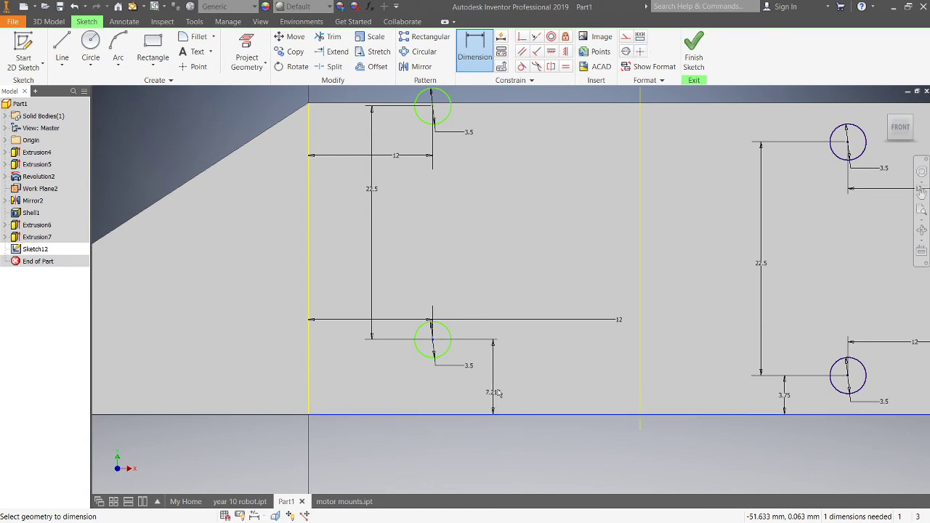
{"action": "left_click", "coordinate": [510, 389]}
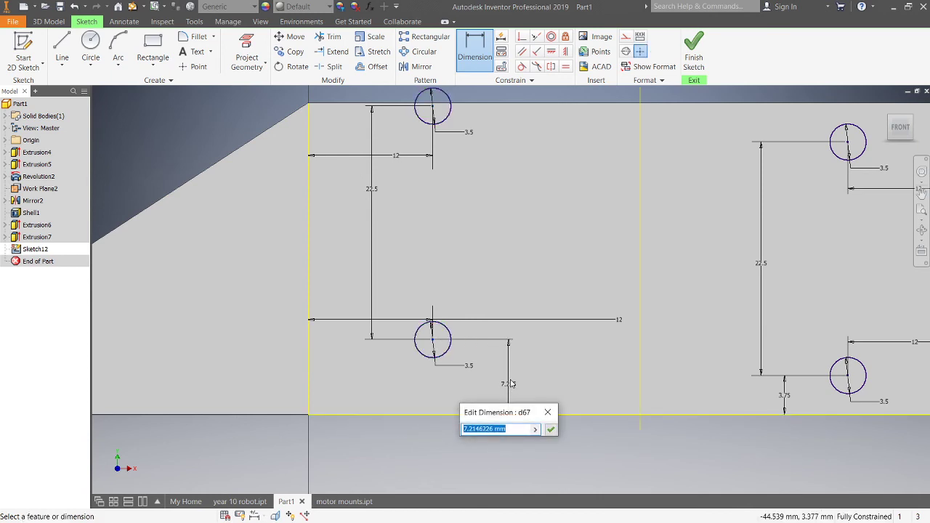
{"action": "type", "text": "3.75"}
{"action": "key", "text": "Return"}
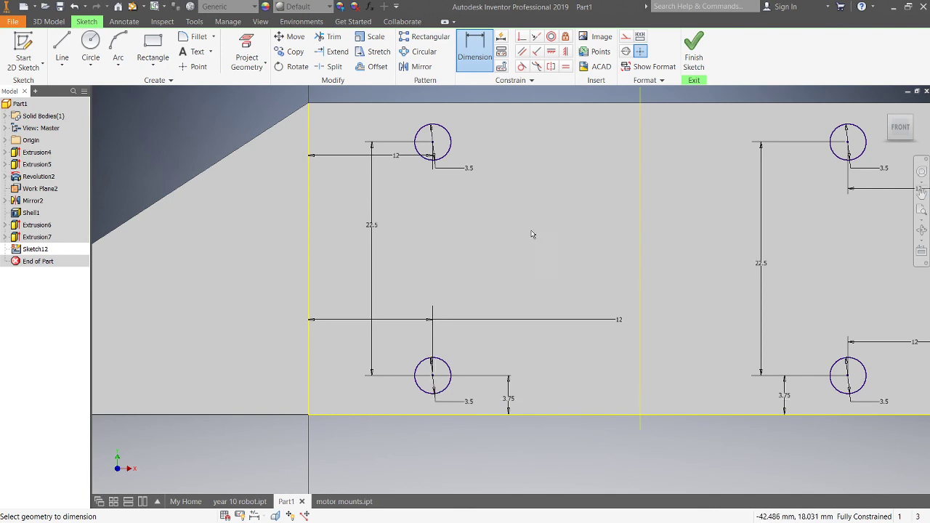
Step: Try to cut the four 3.5 mm circles 1.5 mm deep, using the default extrusion direction
{"action": "scroll", "coordinate": [534, 233], "scroll_direction": "up", "scroll_amount": 5}
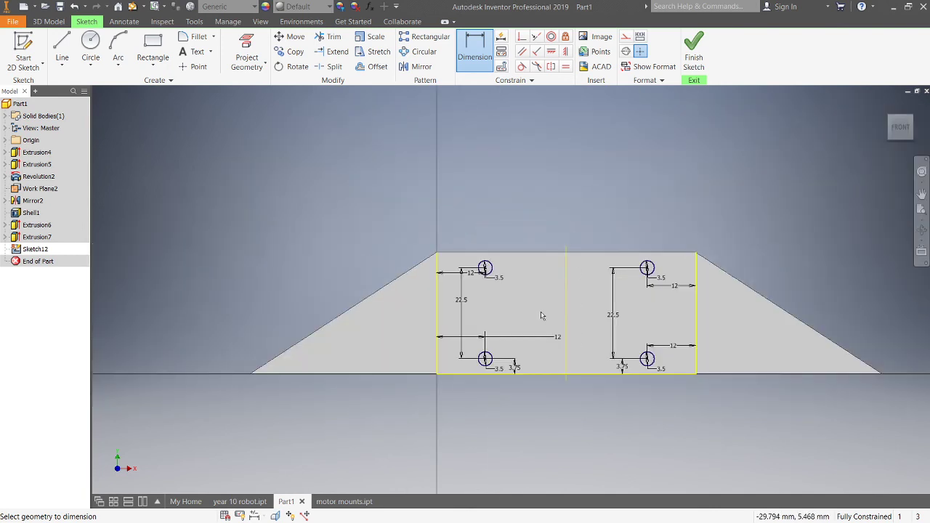
{"action": "left_click", "coordinate": [48, 21]}
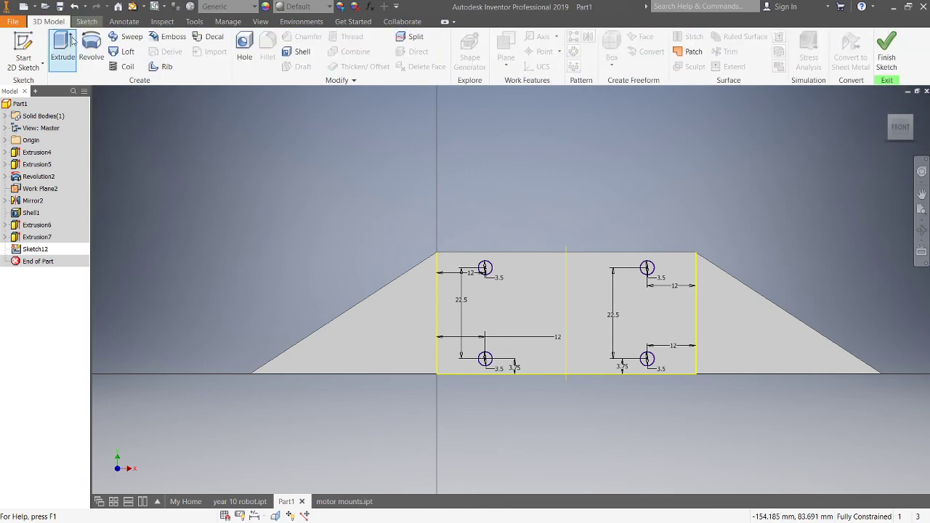
{"action": "left_click", "coordinate": [62, 50]}
{"action": "scroll", "coordinate": [327, 443], "scroll_direction": "down", "scroll_amount": 3}
{"action": "middle_click_drag", "start_coordinate": [345, 419], "coordinate": [414, 264]}
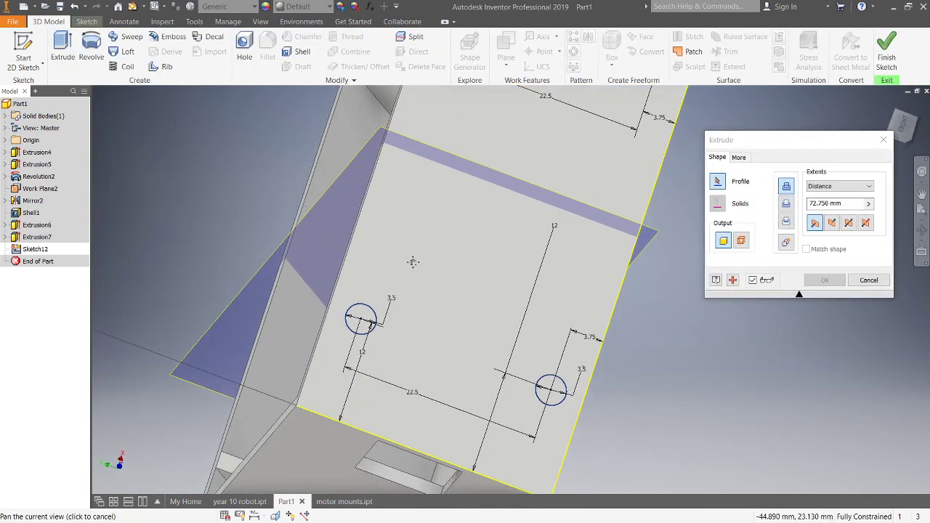
{"action": "left_click", "coordinate": [366, 319]}
{"action": "left_click", "coordinate": [552, 387]}
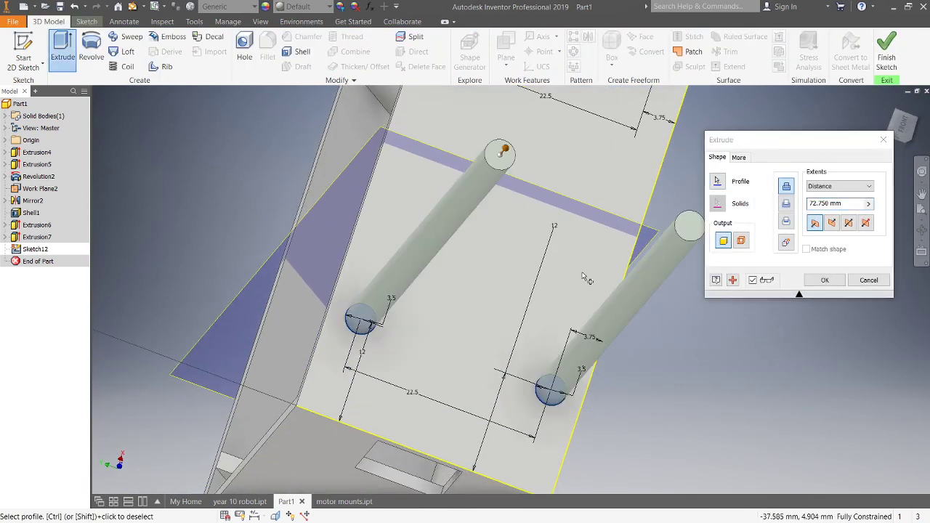
{"action": "middle_click_drag", "start_coordinate": [640, 87], "coordinate": [581, 236]}
{"action": "left_click", "coordinate": [602, 213]}
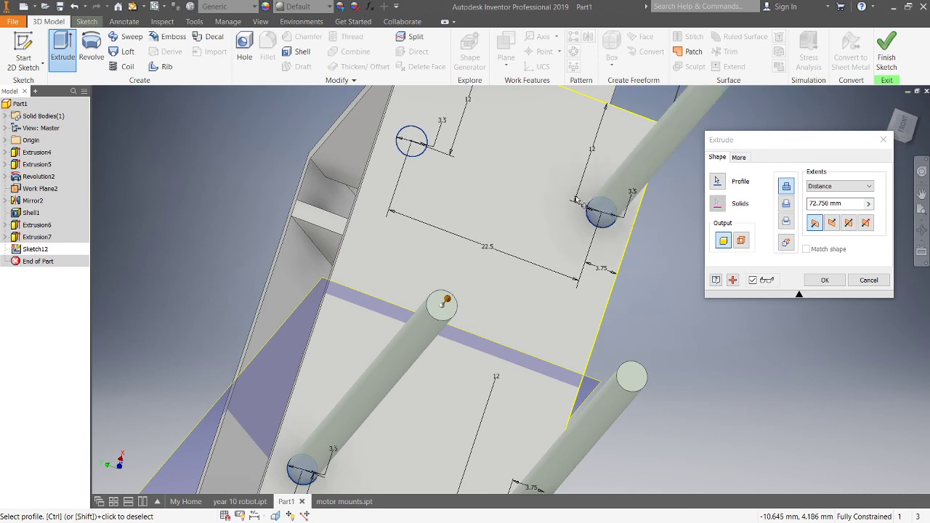
{"action": "left_click", "coordinate": [411, 142]}
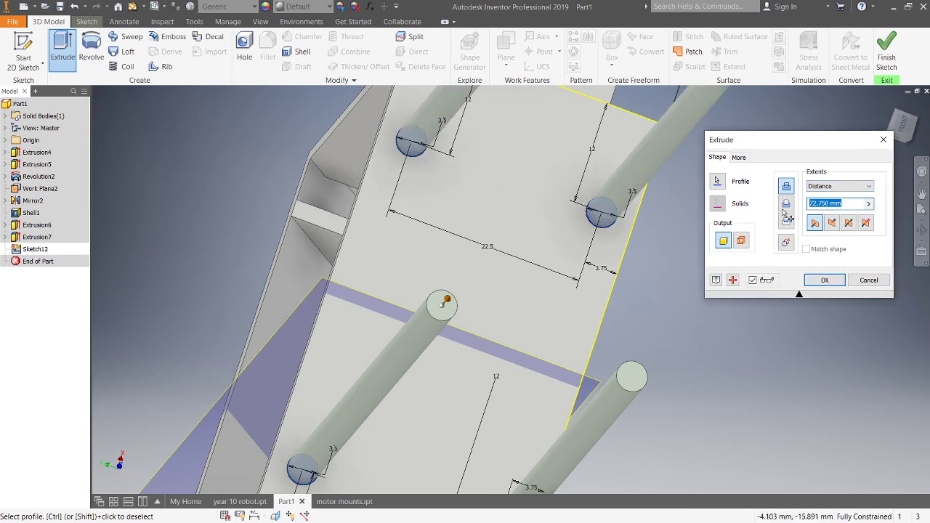
{"action": "type", "text": ".5"}
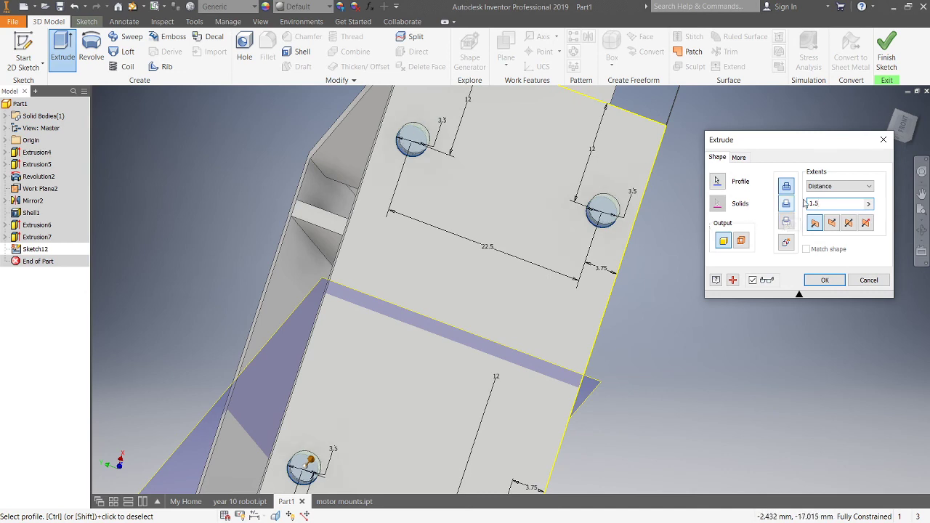
{"action": "left_click", "coordinate": [786, 207]}
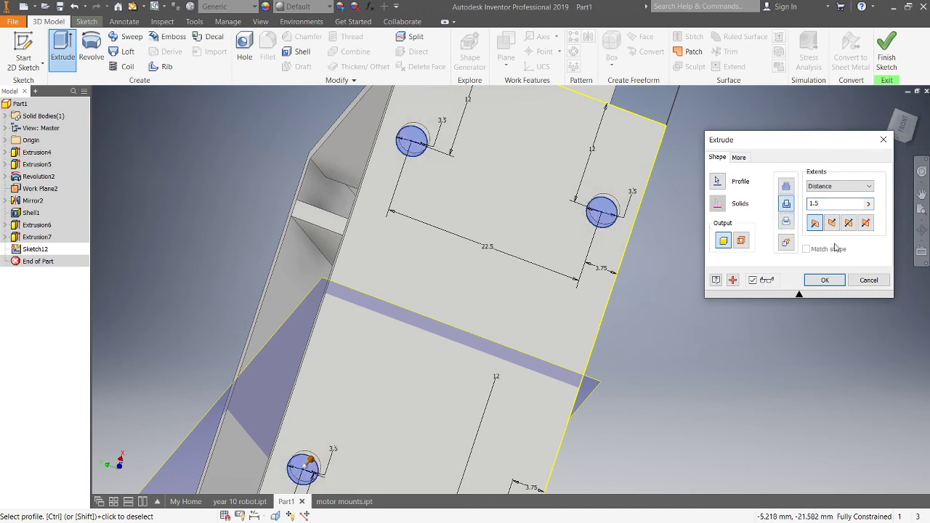
{"action": "left_click", "coordinate": [835, 281]}
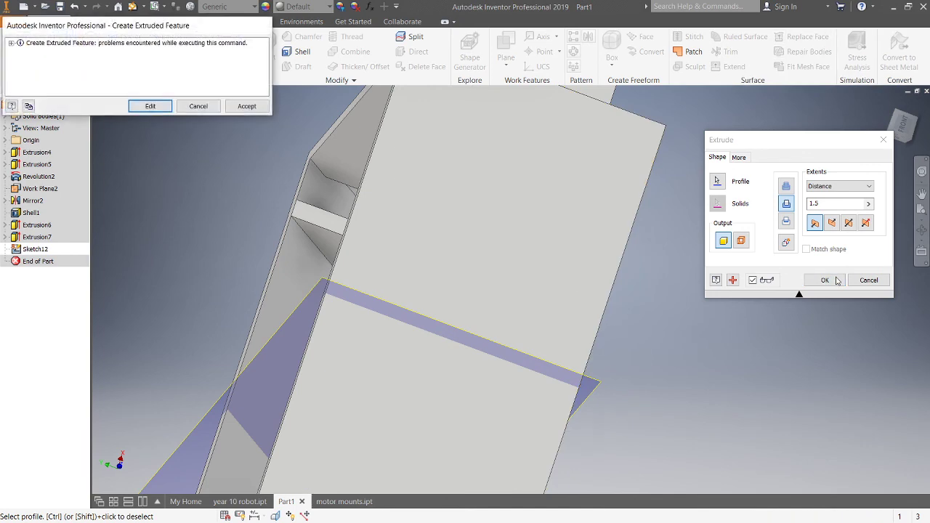
{"action": "left_click", "coordinate": [199, 106]}
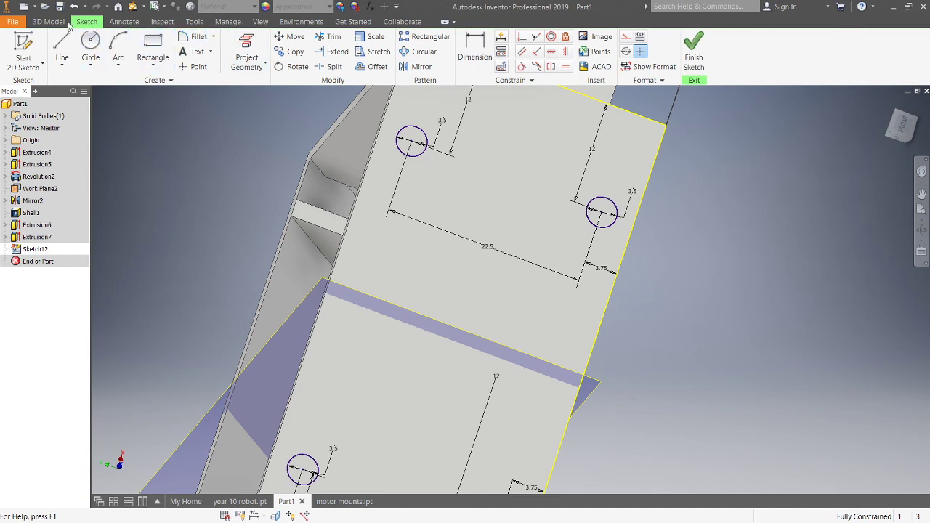
Step: Cut the four 3.5 mm circles 1.5 mm deep through the wall, with the extrusion direction flipped into the body
{"action": "left_click", "coordinate": [48, 21]}
{"action": "left_click", "coordinate": [63, 50]}
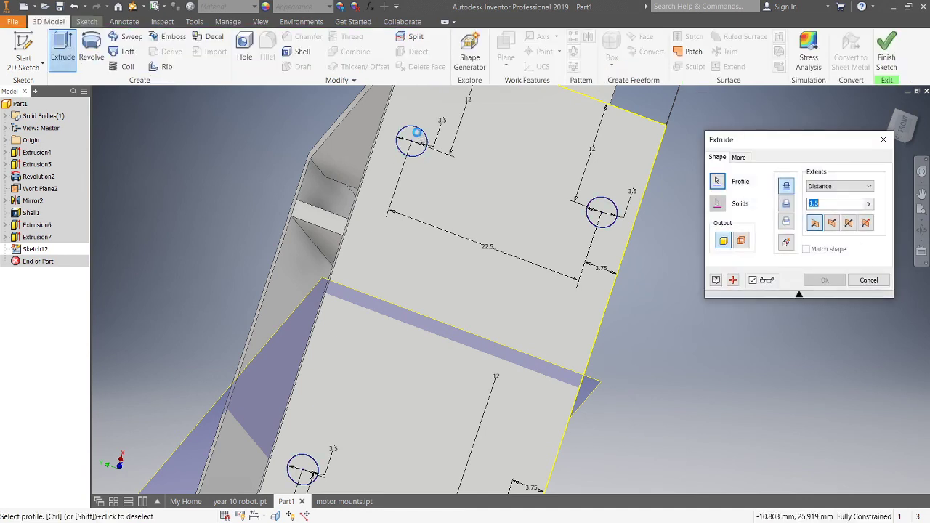
{"action": "left_click", "coordinate": [416, 132]}
{"action": "left_click", "coordinate": [606, 211]}
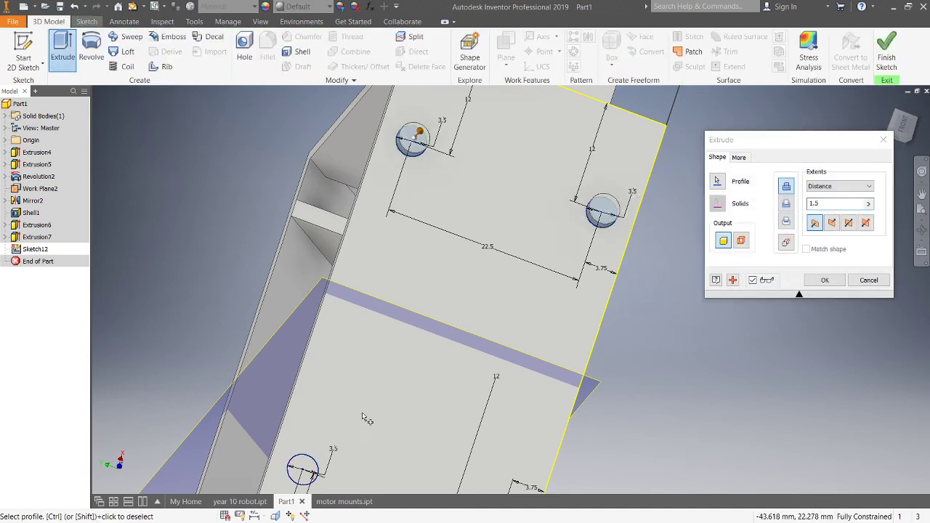
{"action": "middle_click_drag", "start_coordinate": [362, 415], "coordinate": [375, 290]}
{"action": "left_click", "coordinate": [328, 336]}
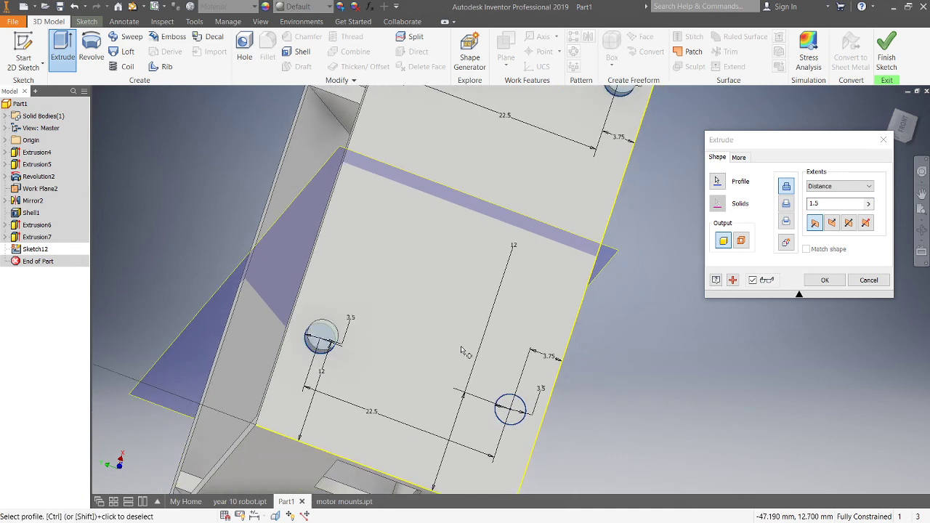
{"action": "left_click", "coordinate": [508, 408]}
{"action": "left_click", "coordinate": [786, 205]}
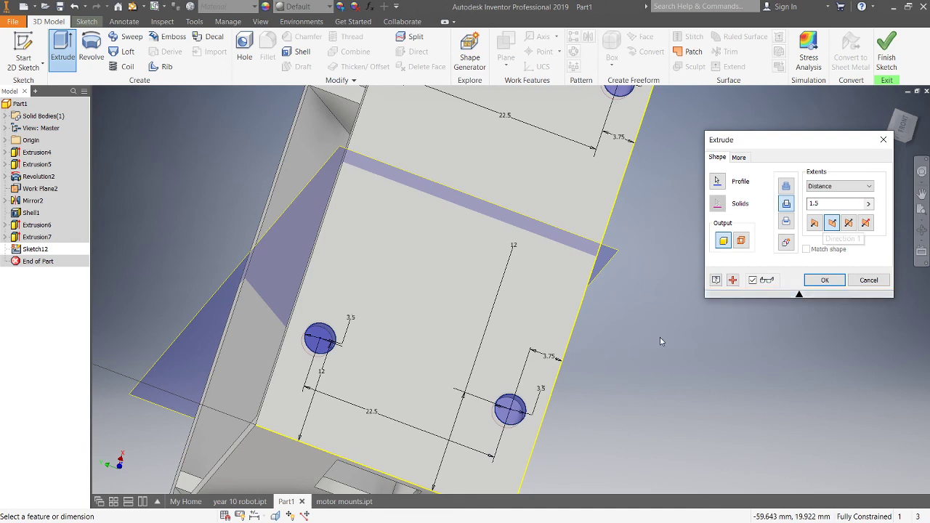
{"action": "left_click", "coordinate": [823, 280]}
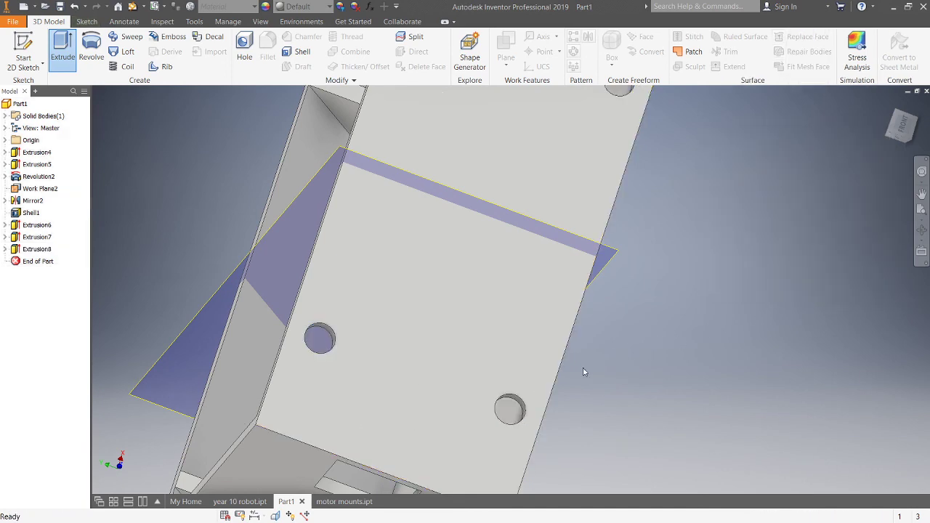
Step: On the compartment's top rim face, sketch a 64 by 54 mm rectangle spanning its outer corners
{"action": "middle_click_drag", "start_coordinate": [449, 342], "coordinate": [699, 280], "text": "shift"}
{"action": "middle_click_drag", "start_coordinate": [667, 227], "coordinate": [312, 312]}
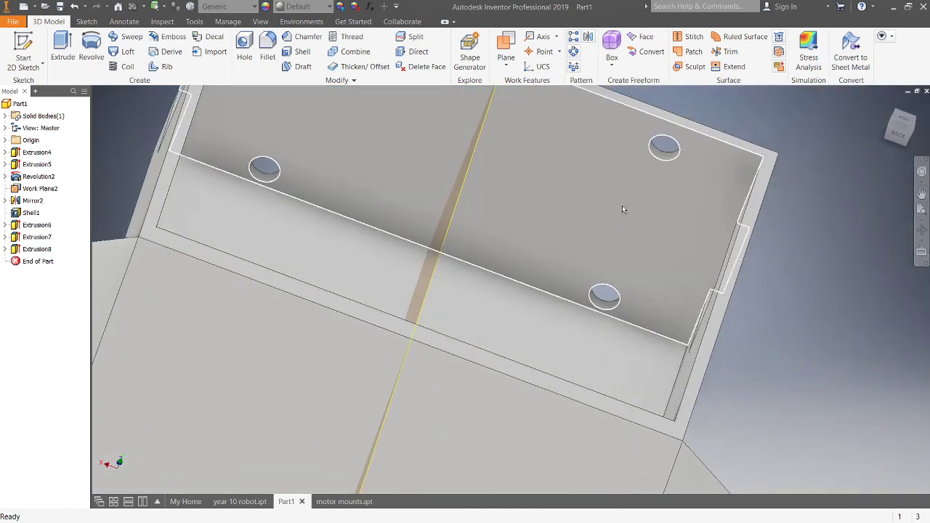
{"action": "middle_click_drag", "start_coordinate": [677, 244], "coordinate": [608, 224], "text": "shift"}
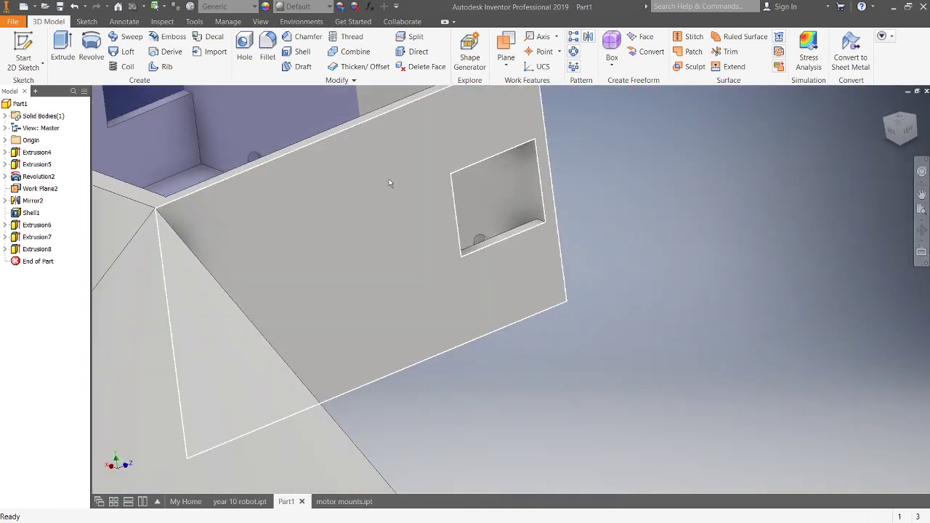
{"action": "middle_click_drag", "start_coordinate": [392, 191], "coordinate": [370, 268], "text": "shift"}
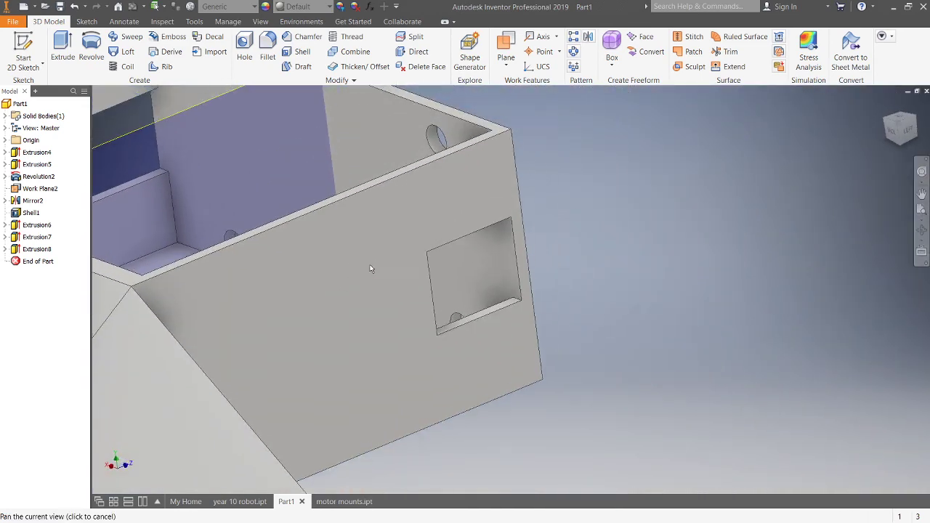
{"action": "right_click", "coordinate": [501, 133]}
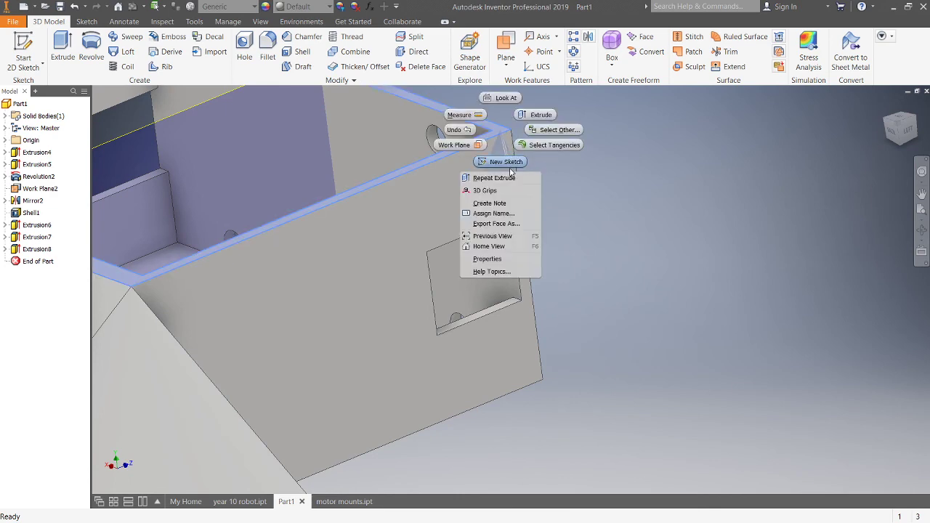
{"action": "left_click", "coordinate": [512, 163]}
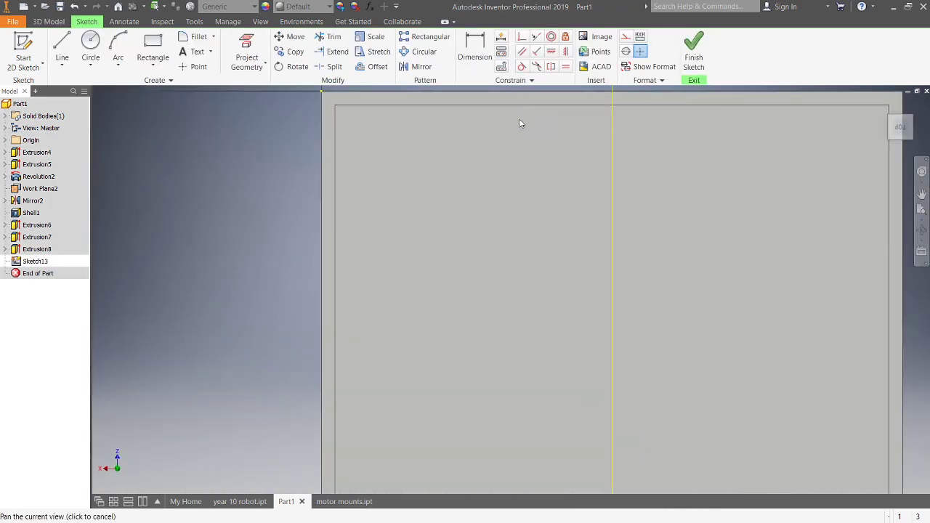
{"action": "mouse_move", "coordinate": [574, 204]}
{"action": "middle_mouse_down"}
{"action": "mouse_move", "coordinate": [511, 155]}
{"action": "mouse_move", "coordinate": [459, 230]}
{"action": "middle_mouse_up"}
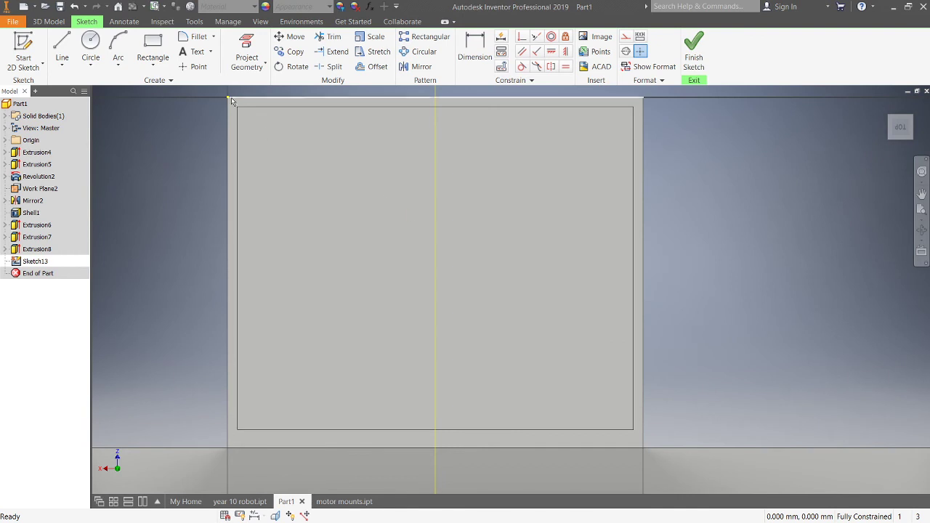
{"action": "left_click", "coordinate": [153, 44]}
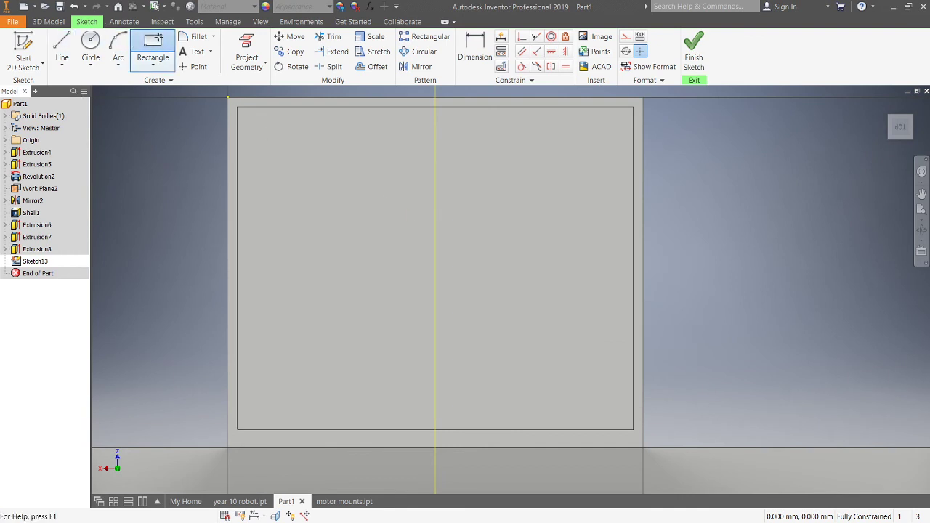
{"action": "left_click", "coordinate": [228, 96]}
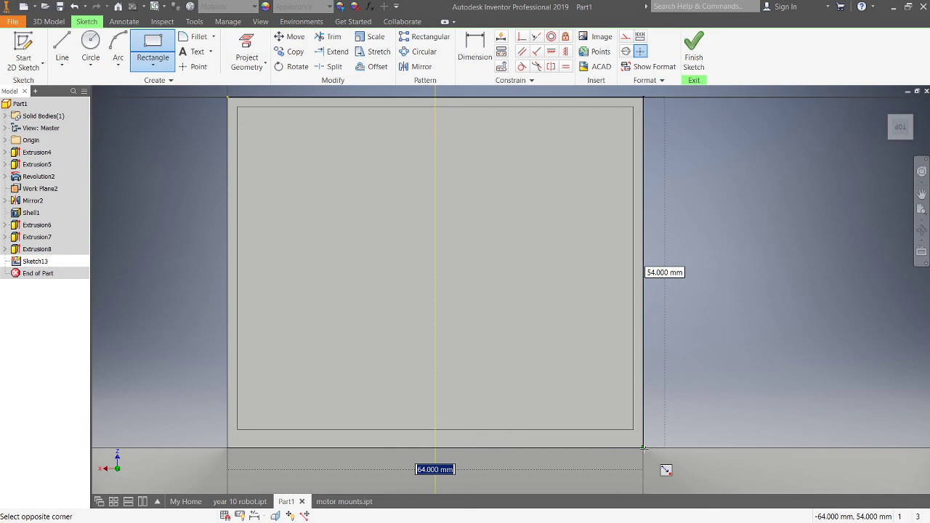
{"action": "left_click", "coordinate": [642, 448]}
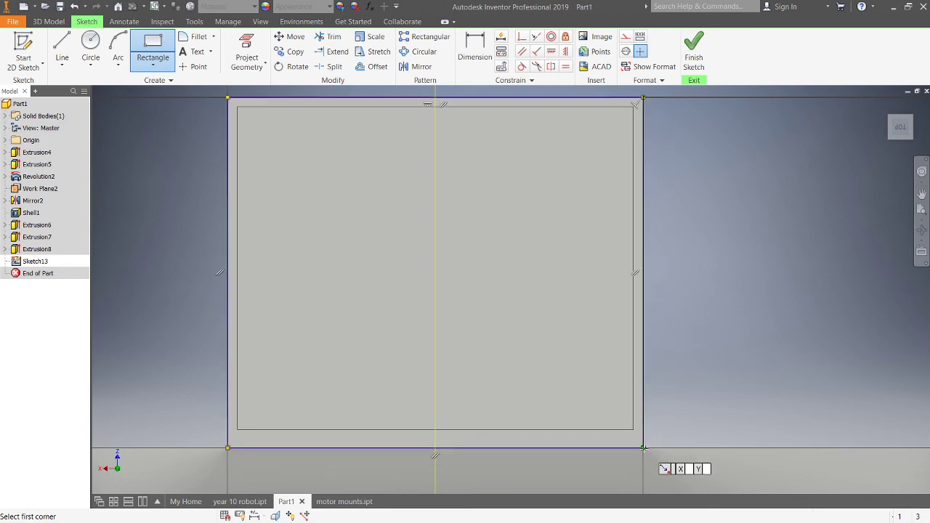
Step: Extrude the rim rectangle as a 1.5 mm cut down into the compartment walls
{"action": "left_click", "coordinate": [43, 23]}
{"action": "left_click", "coordinate": [61, 49]}
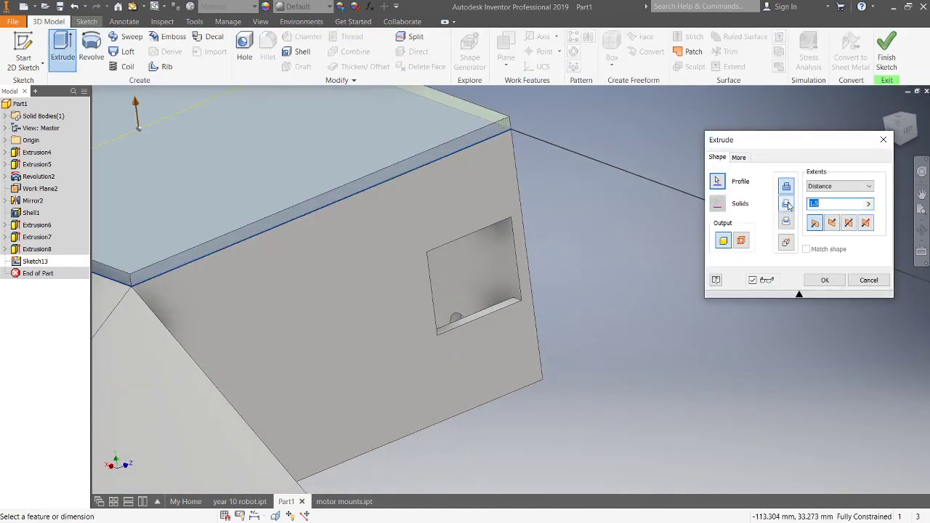
{"action": "left_click", "coordinate": [786, 203]}
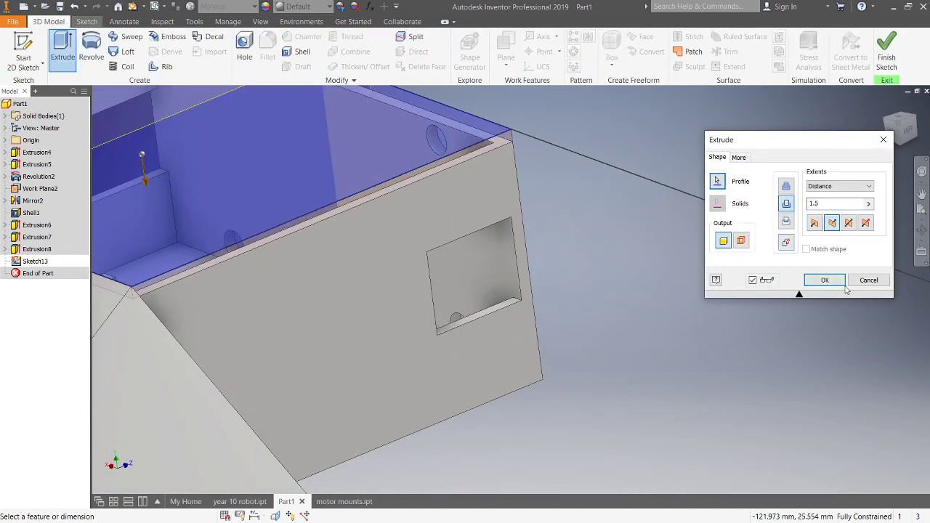
{"action": "left_click", "coordinate": [823, 282]}
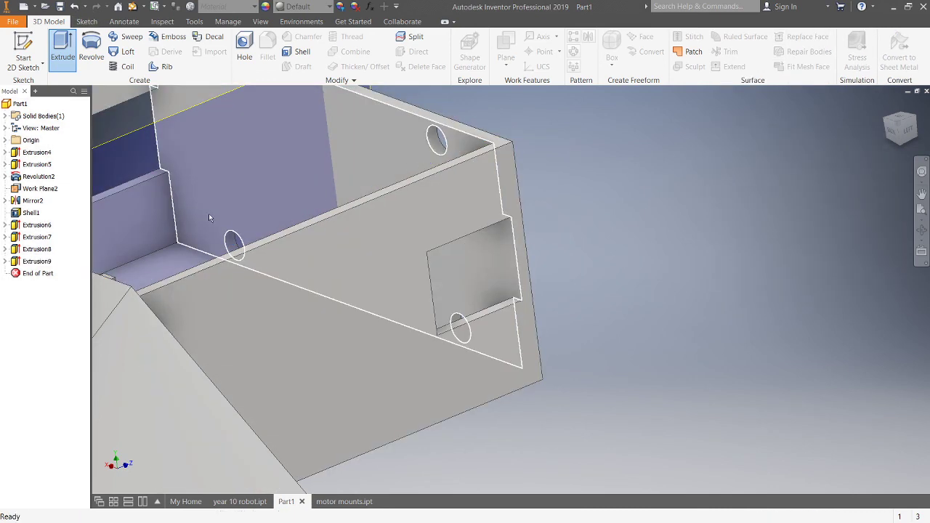
Step: Examine the body's wedge front, open compartment, motor openings and mount holes from several angles
{"action": "scroll", "coordinate": [208, 212], "scroll_direction": "up", "scroll_amount": 2}
{"action": "middle_click_drag", "start_coordinate": [322, 242], "coordinate": [604, 260]}
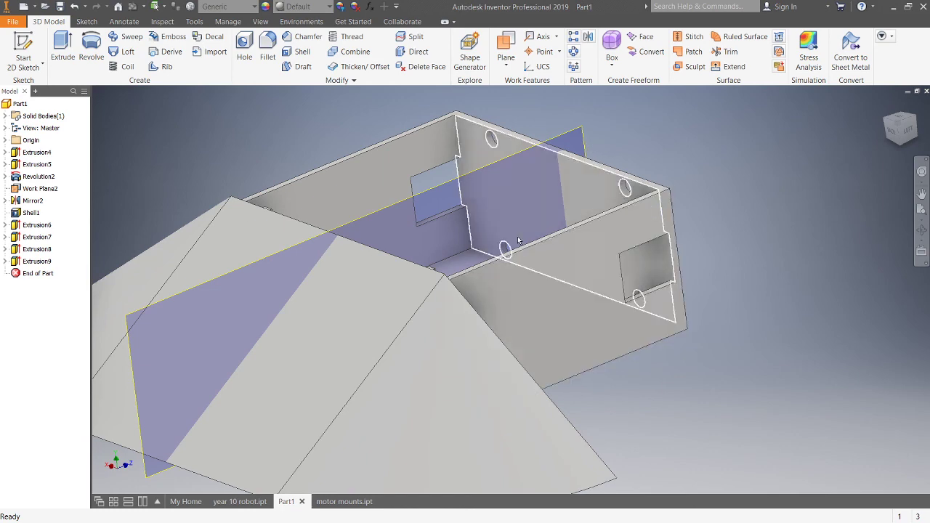
{"action": "middle_click_drag", "start_coordinate": [646, 171], "coordinate": [619, 174], "text": "shift"}
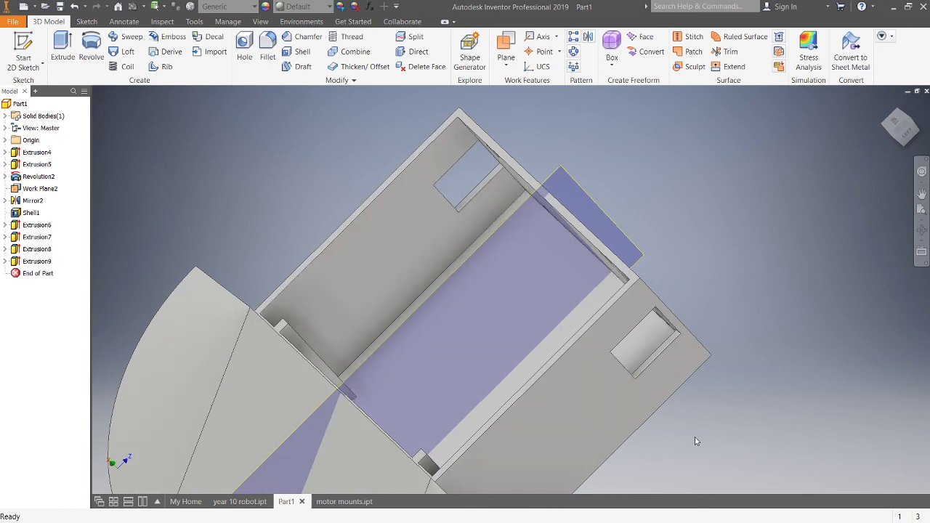
{"action": "middle_click_drag", "start_coordinate": [714, 412], "coordinate": [672, 291]}
{"action": "scroll", "coordinate": [677, 312], "scroll_direction": "down", "scroll_amount": 3}
{"action": "scroll", "coordinate": [609, 384], "scroll_direction": "up", "scroll_amount": 2}
{"action": "scroll", "coordinate": [664, 400], "scroll_direction": "up", "scroll_amount": 3}
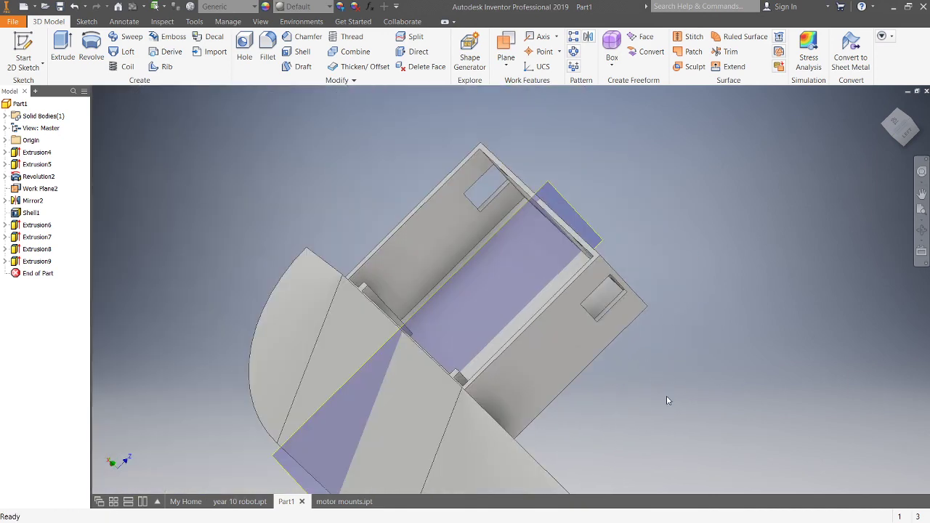
{"action": "middle_click_drag", "start_coordinate": [663, 401], "coordinate": [695, 395], "text": "shift"}
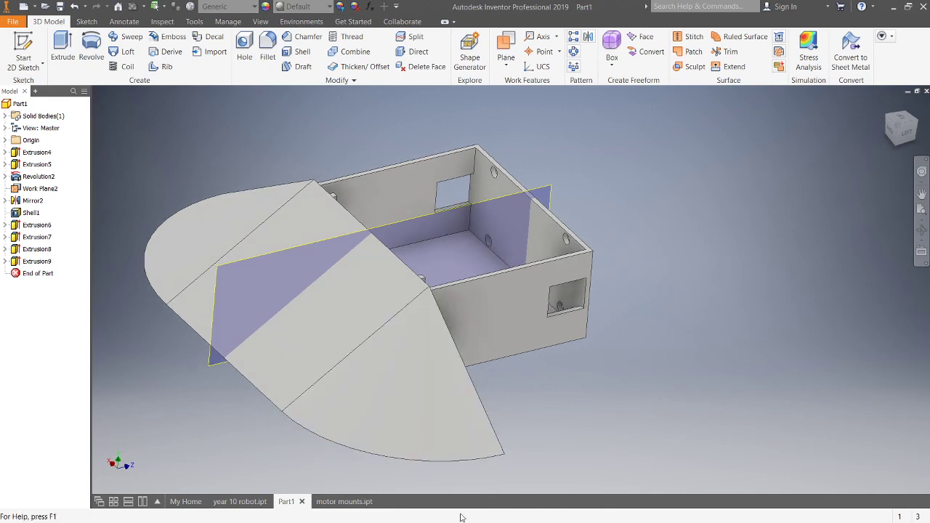